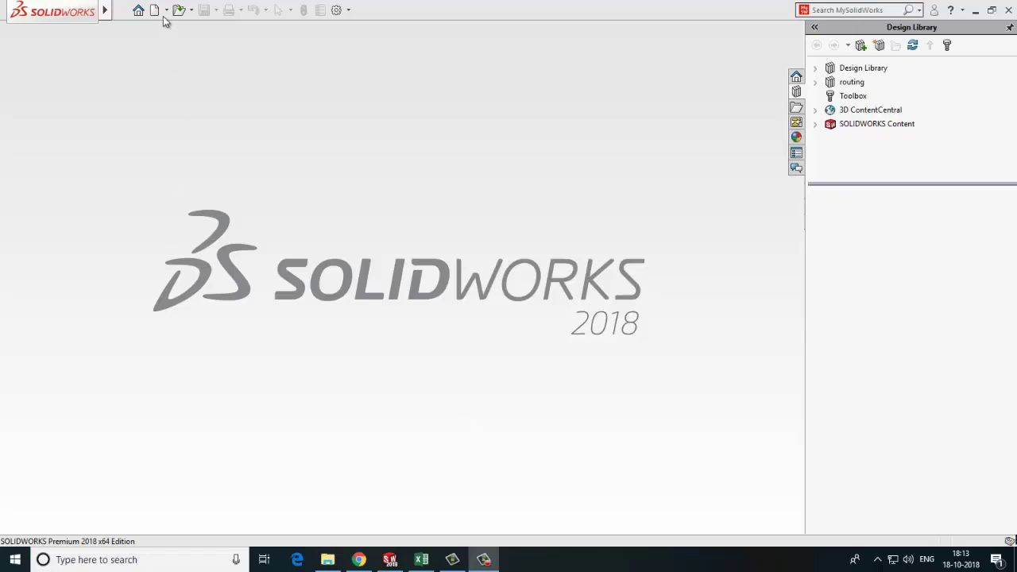
- Create a new part document
click(167, 11)
click(170, 27)
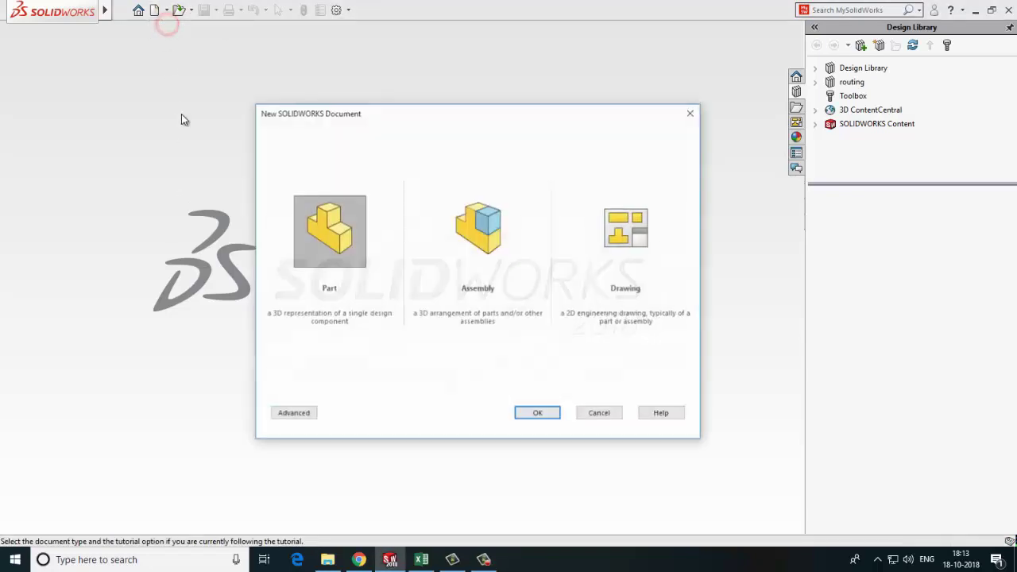
click(315, 244)
double_click(316, 244)
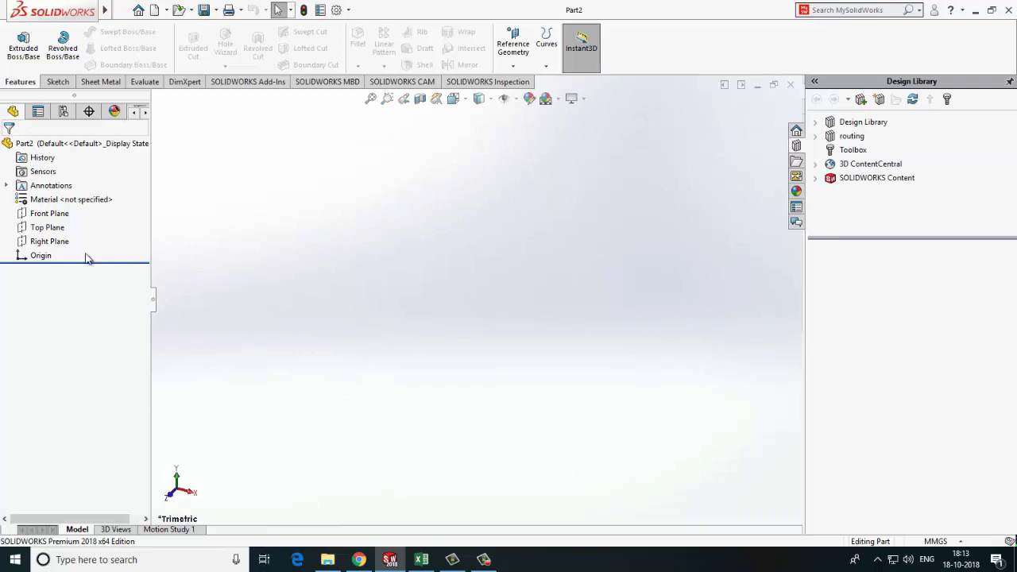
- Sketch a circle about 163 mm in diameter on the Top Plane, centred on the origin
click(49, 227)
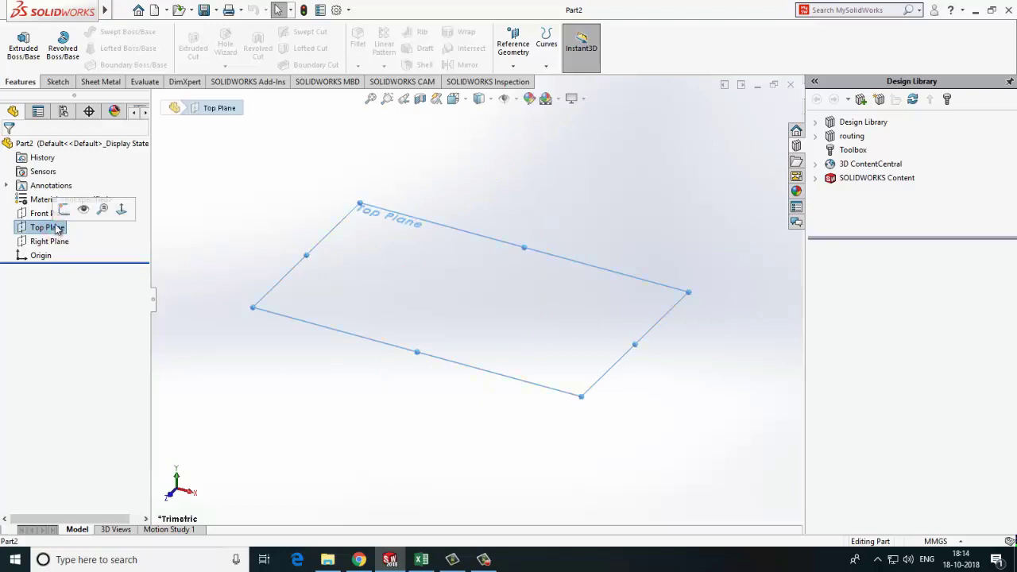
click(67, 208)
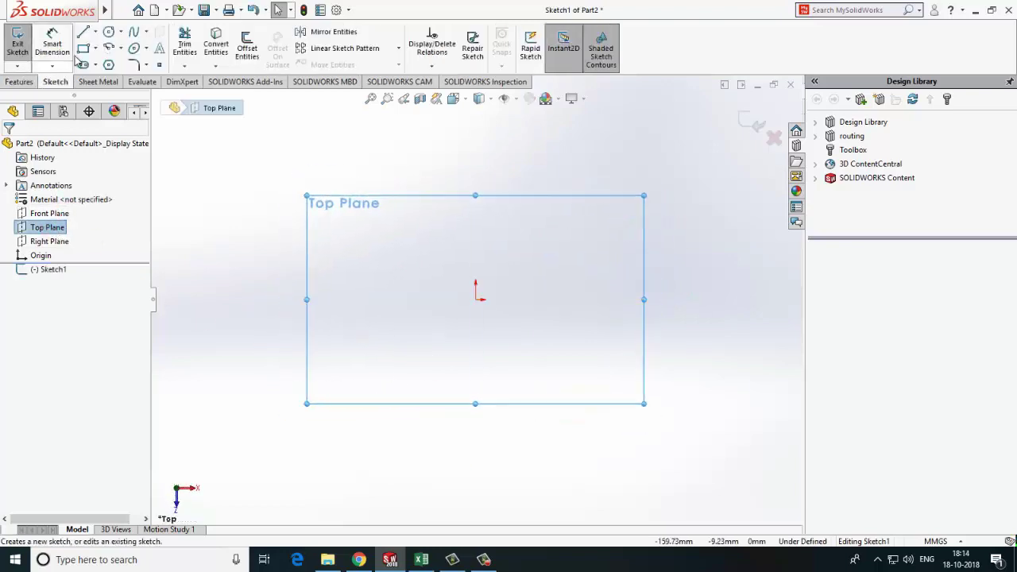
click(108, 31)
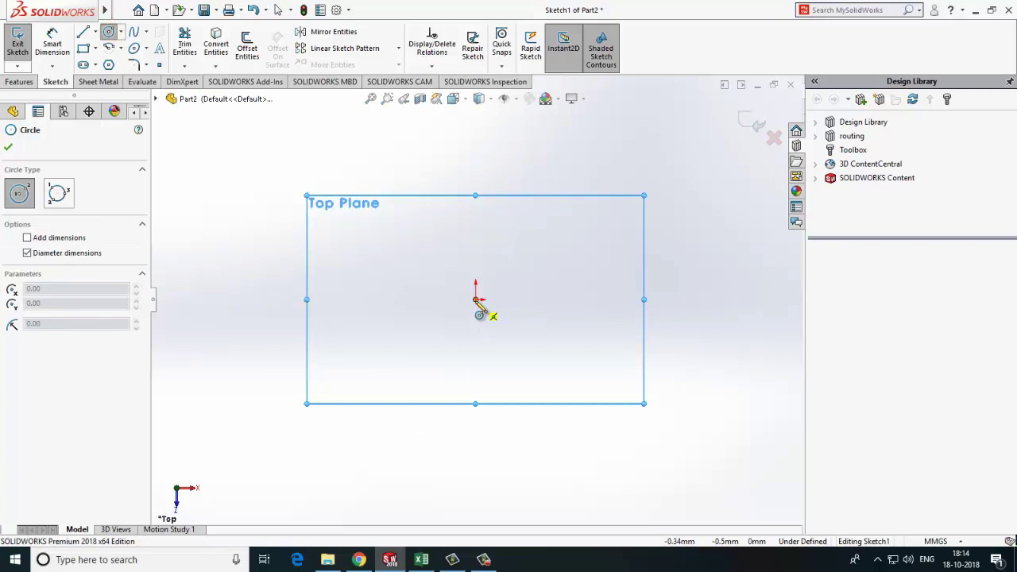
click(475, 299)
click(635, 313)
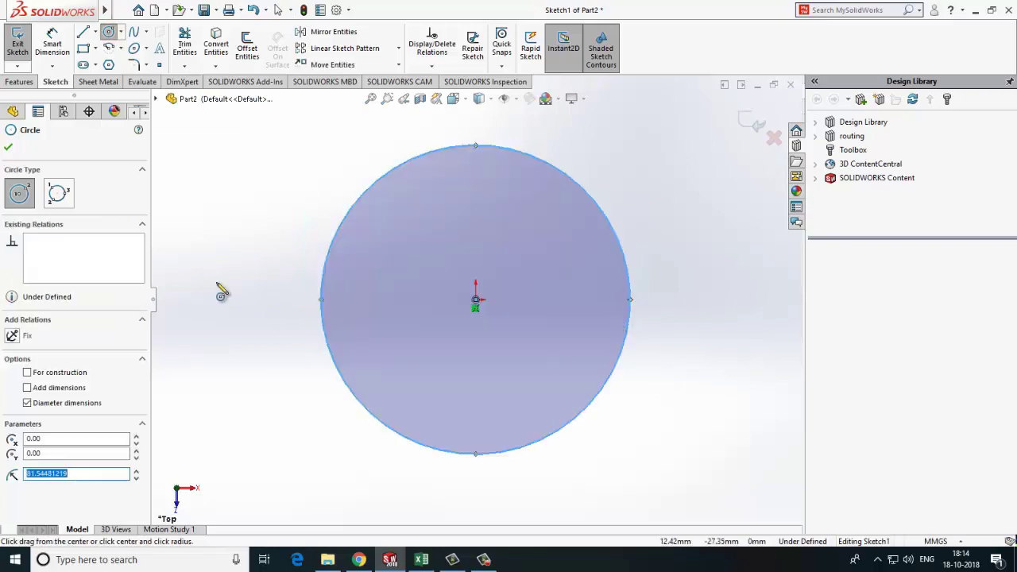
- Dimension the sketched circle's diameter and set it to 2000 mm
click(17, 82)
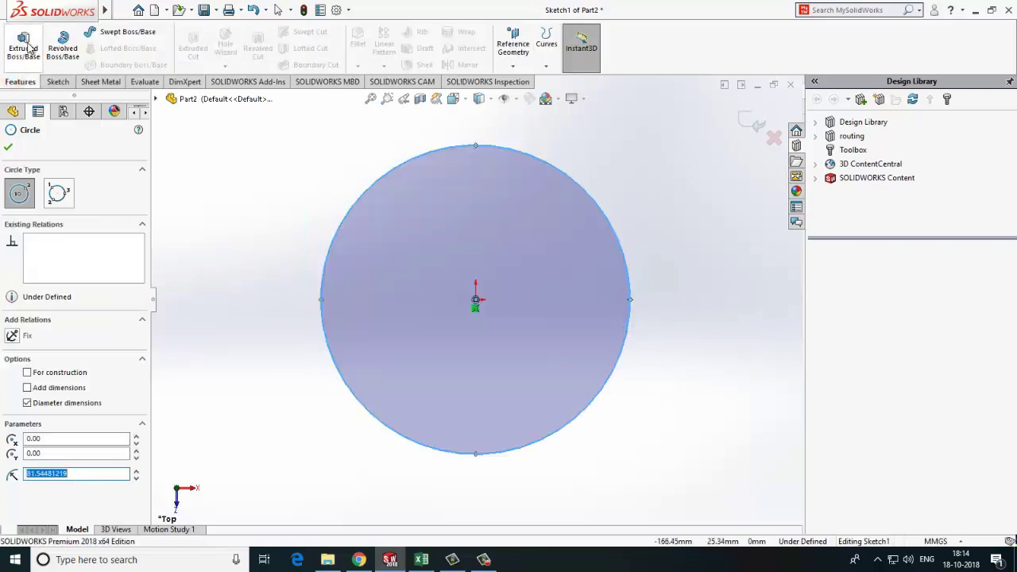
click(52, 82)
click(52, 43)
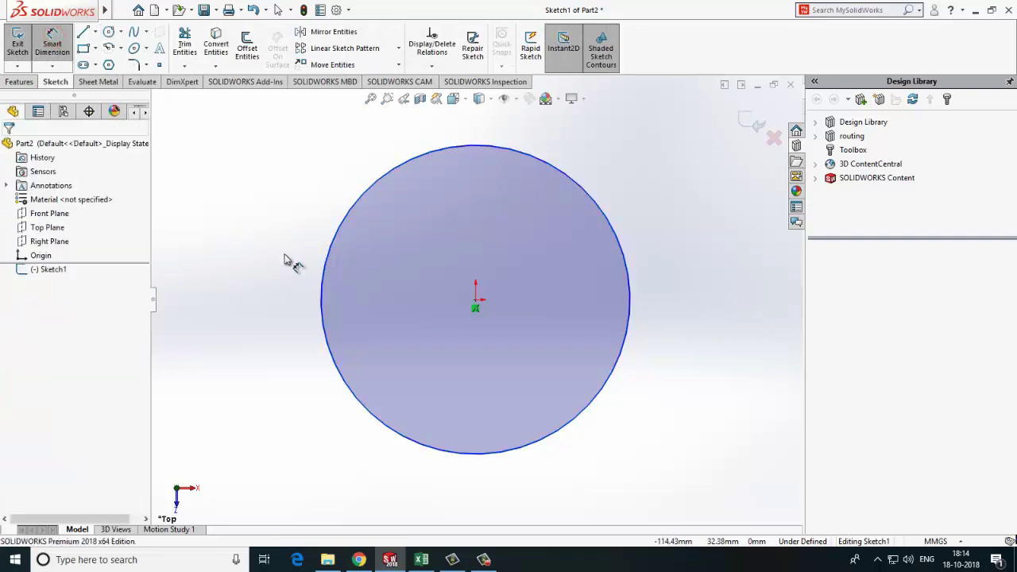
click(231, 232)
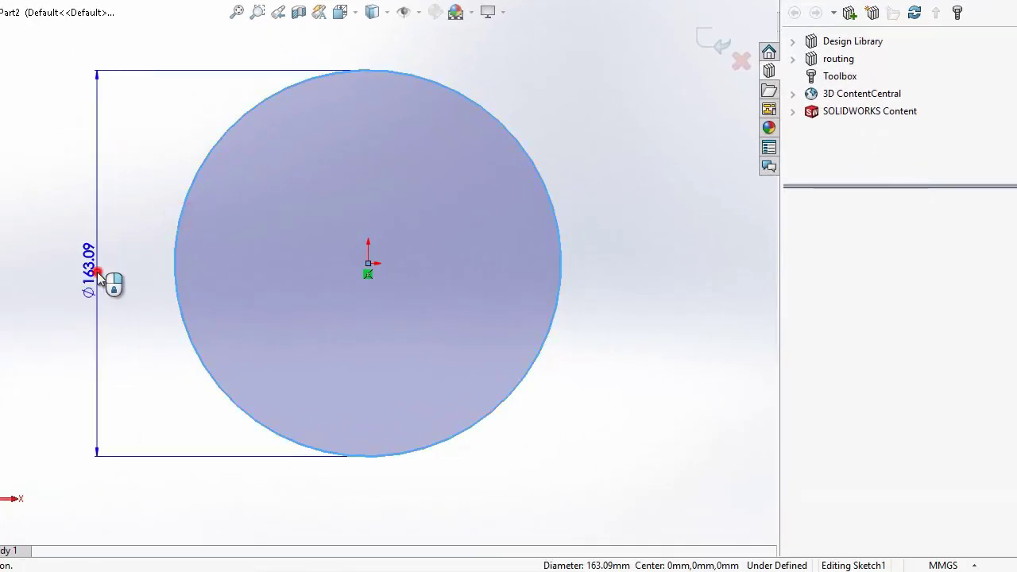
click(97, 275)
text(2000m)
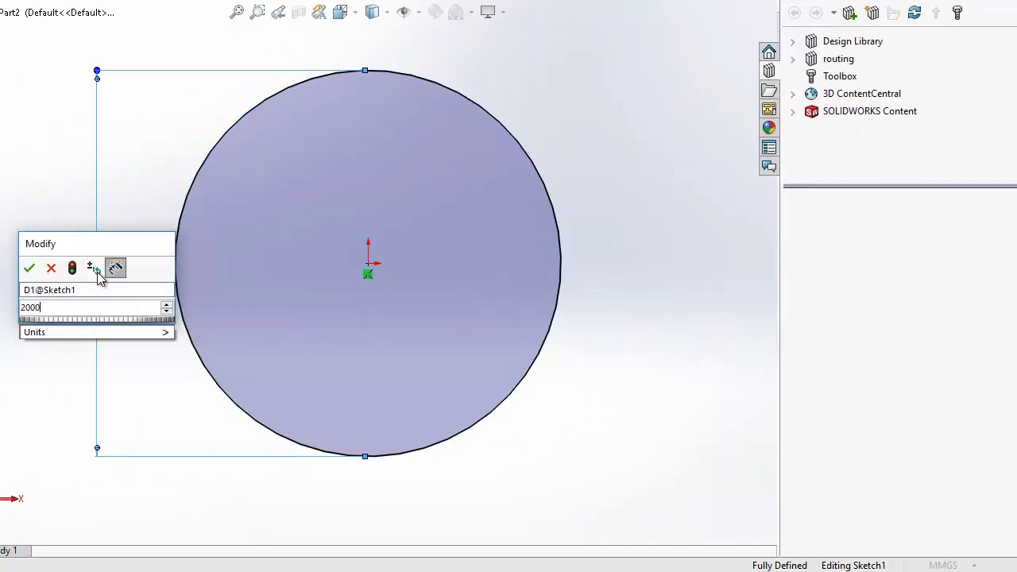
key(Return)
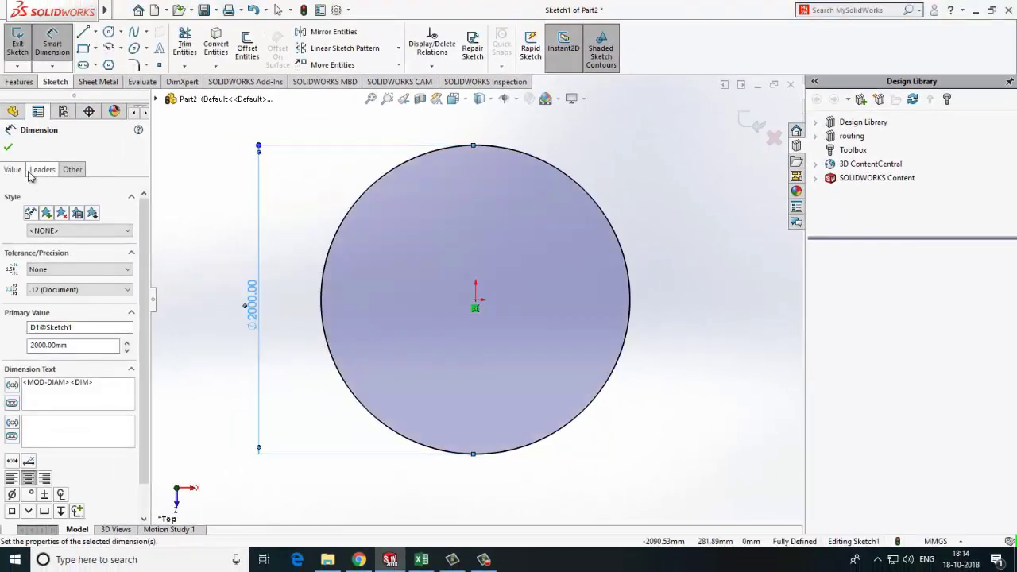
click(8, 149)
- Extrude the circle as a boss with a blind depth of 3500 mm from the sketch plane
click(20, 82)
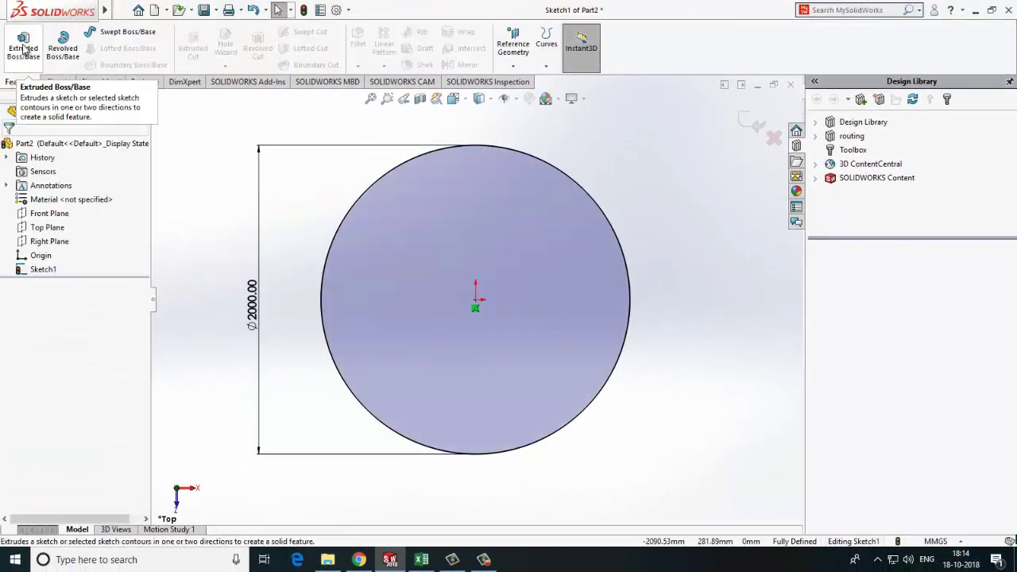
click(24, 47)
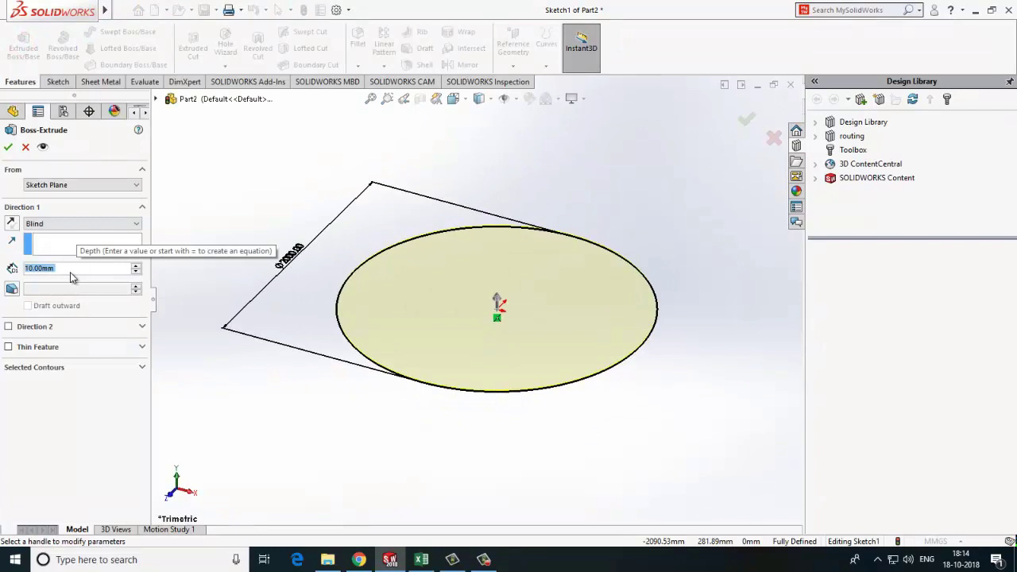
text(350)
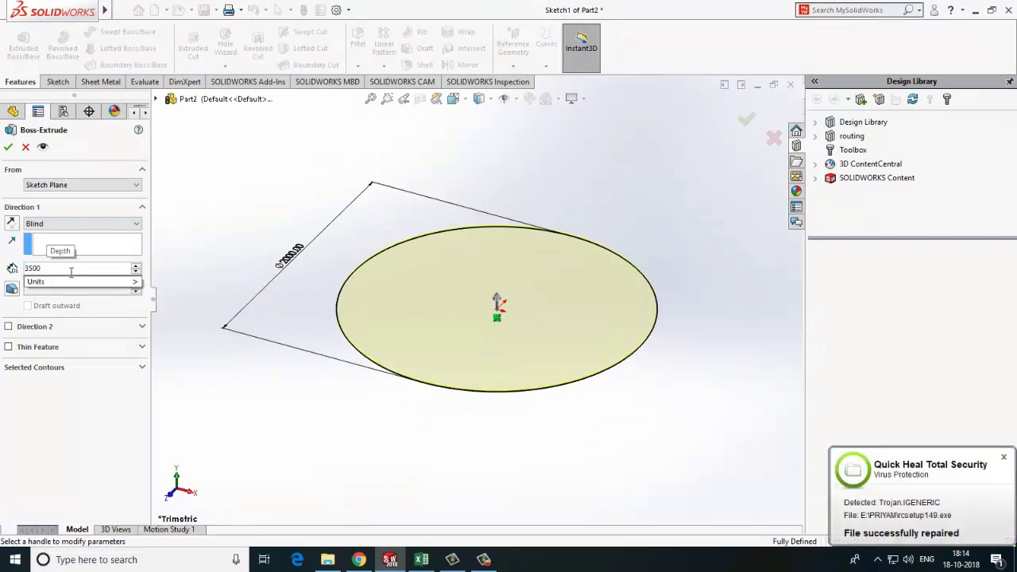
key(Return)
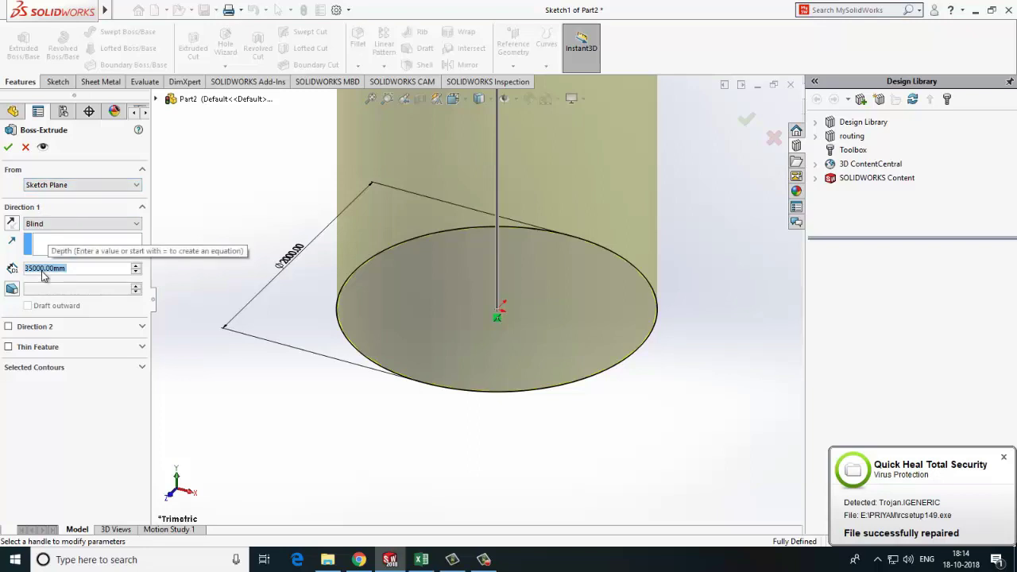
click(42, 269)
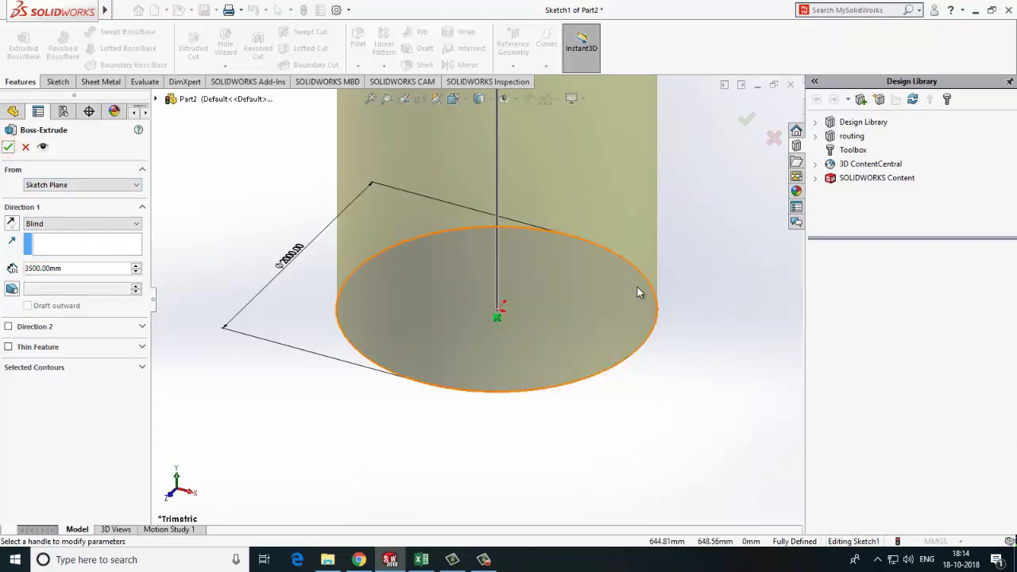
click(7, 149)
- Create a reference plane offset 300 mm above the cylinder's top face
scroll(550, 315, up, 6)
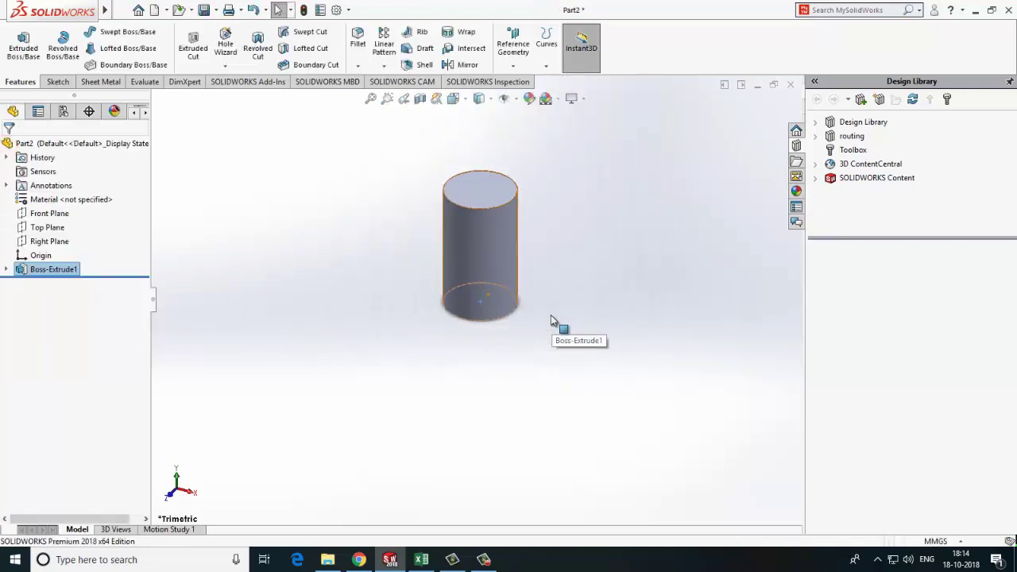
scroll(563, 294, down, 3)
mouse_move(567, 281)
middle_down()
mouse_move(564, 223)
mouse_move(567, 274)
middle_up()
scroll(466, 233, up, 3)
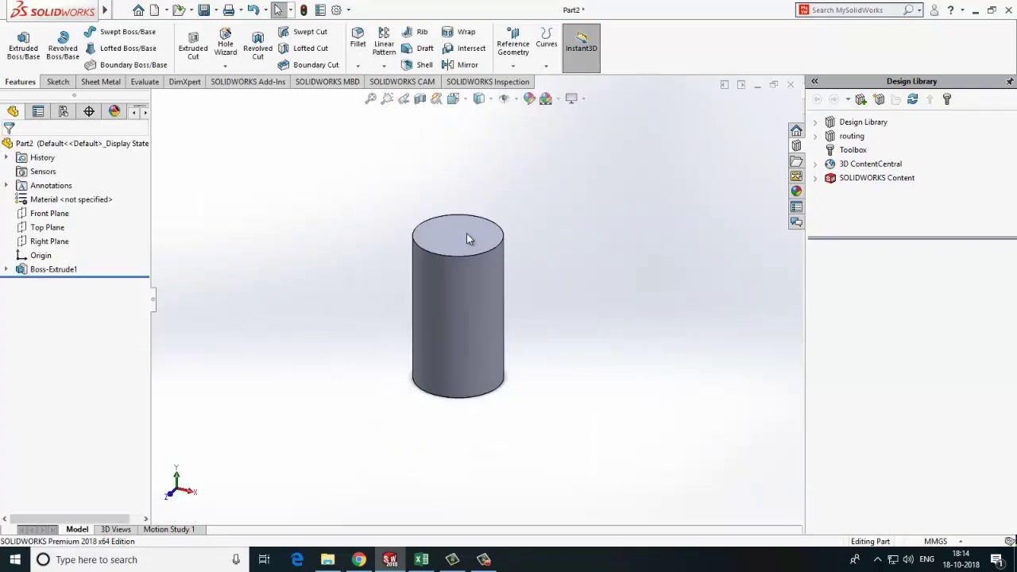
scroll(456, 250, down, 6)
click(447, 270)
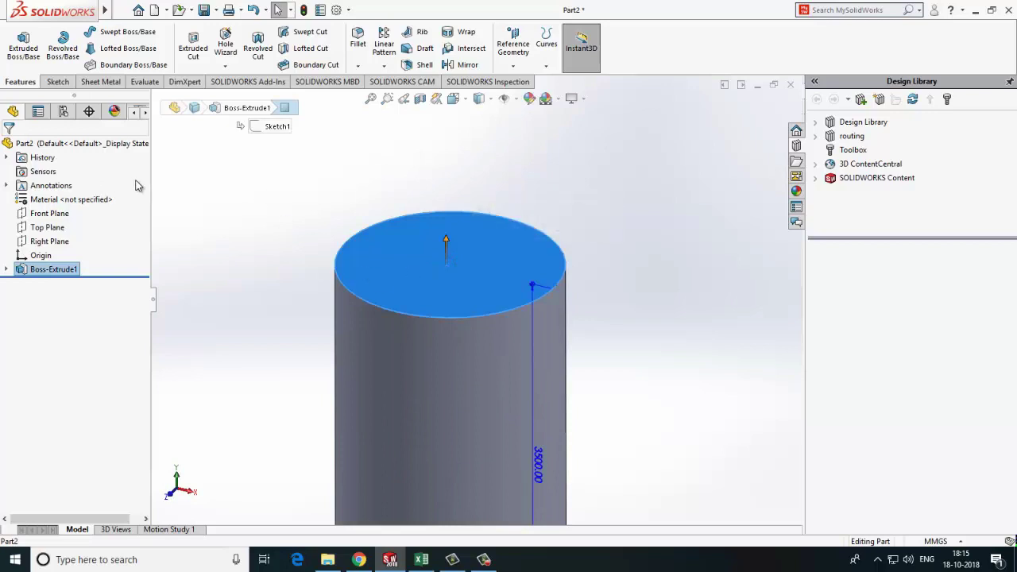
click(516, 49)
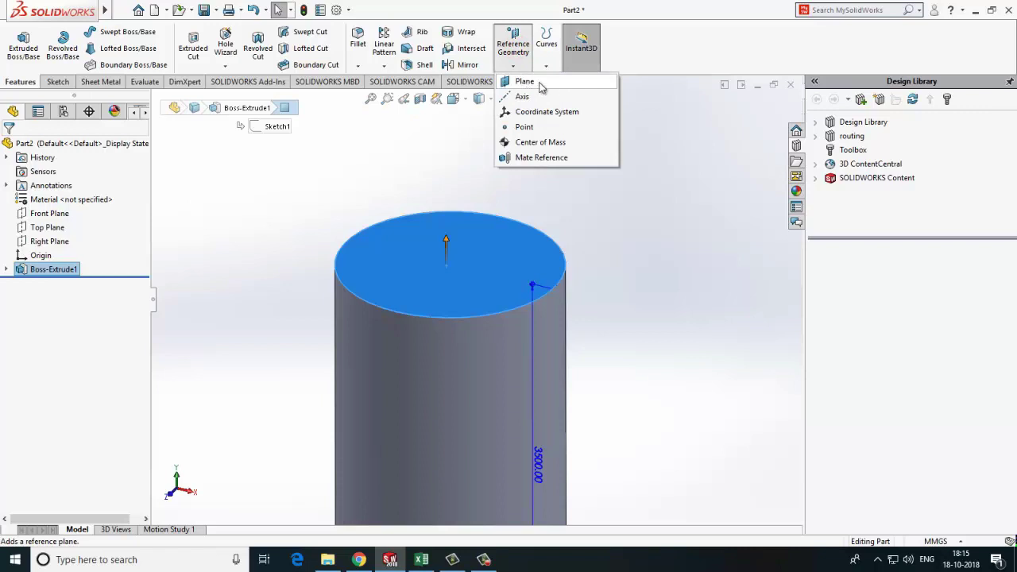
click(538, 85)
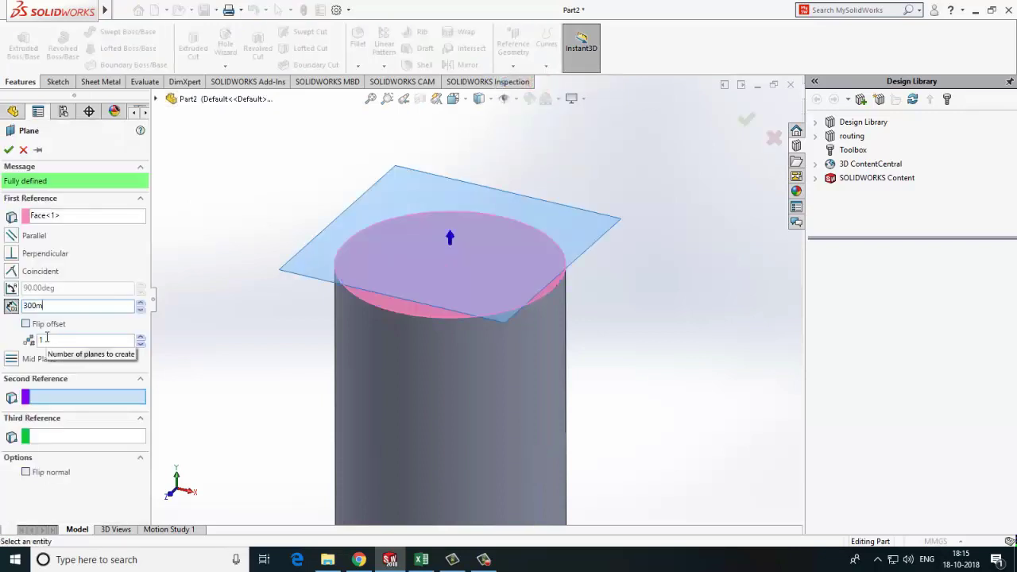
click(7, 151)
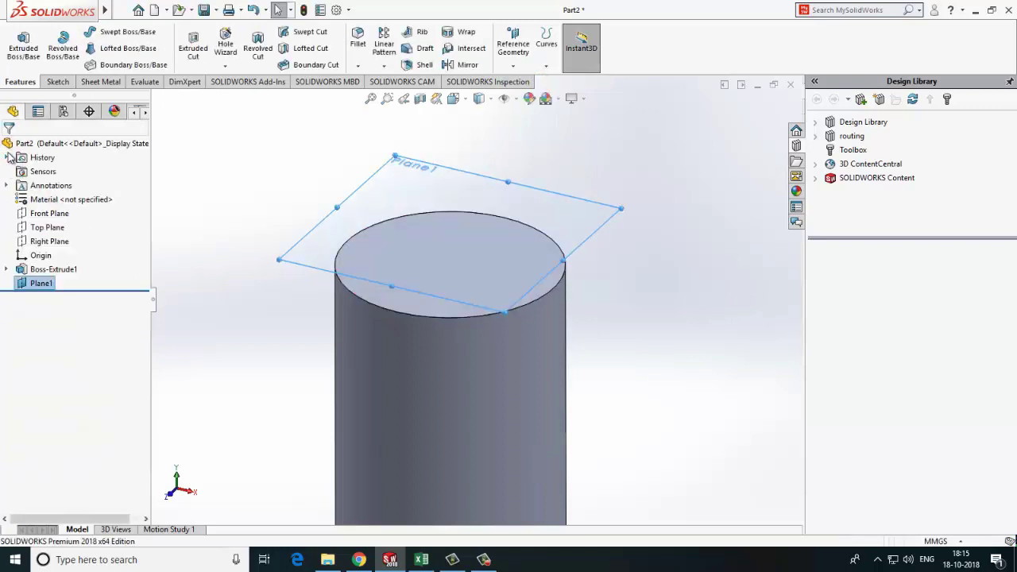
- Sketch a circle about 425 mm in diameter on the new offset plane, centred on the origin
click(60, 83)
click(18, 41)
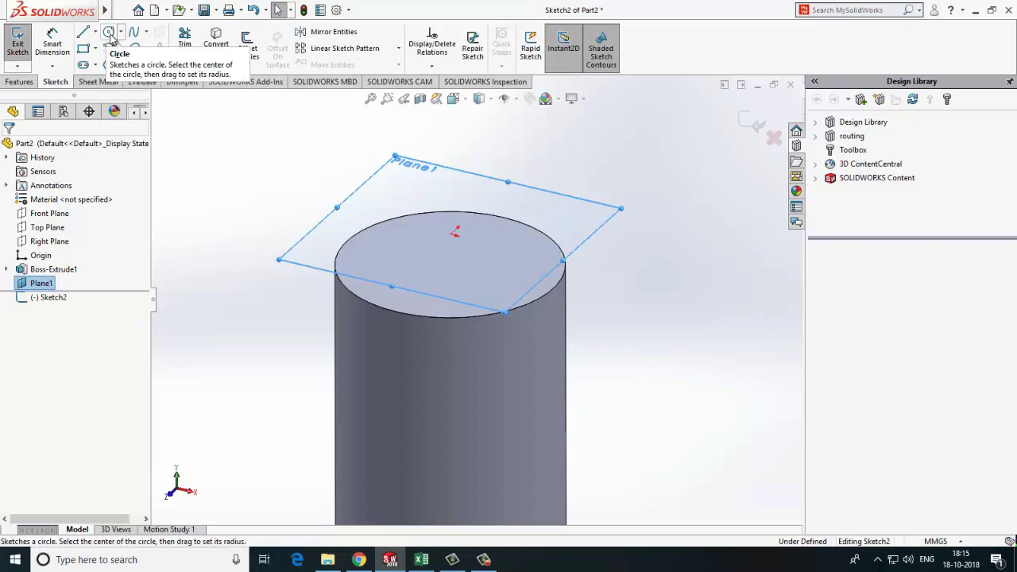
click(108, 32)
click(450, 235)
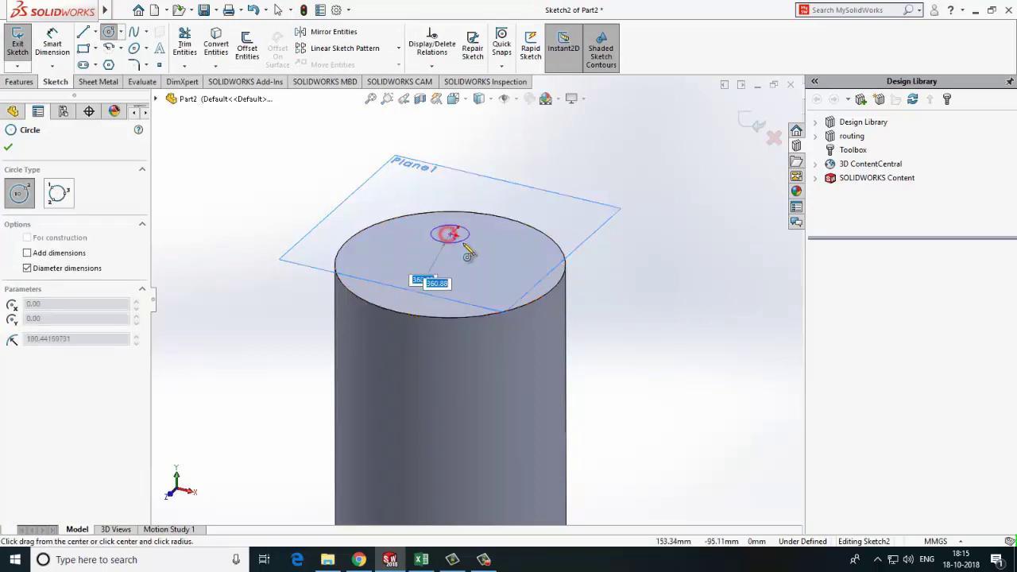
click(463, 244)
- Dimension the small circle's diameter as 100 mm and exit the sketch
click(52, 43)
scroll(468, 246, down, 5)
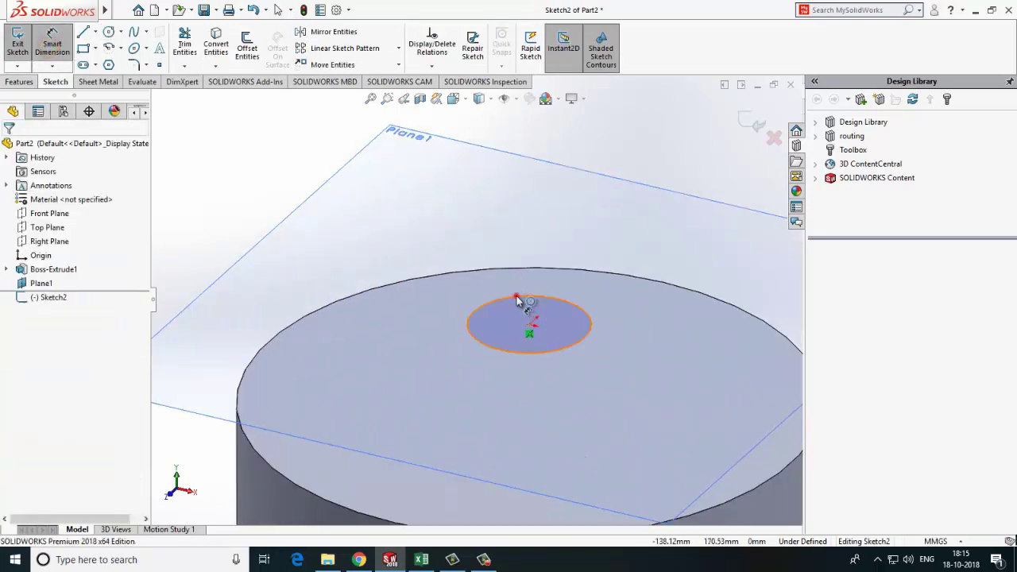
click(520, 296)
click(642, 158)
text(100mm)
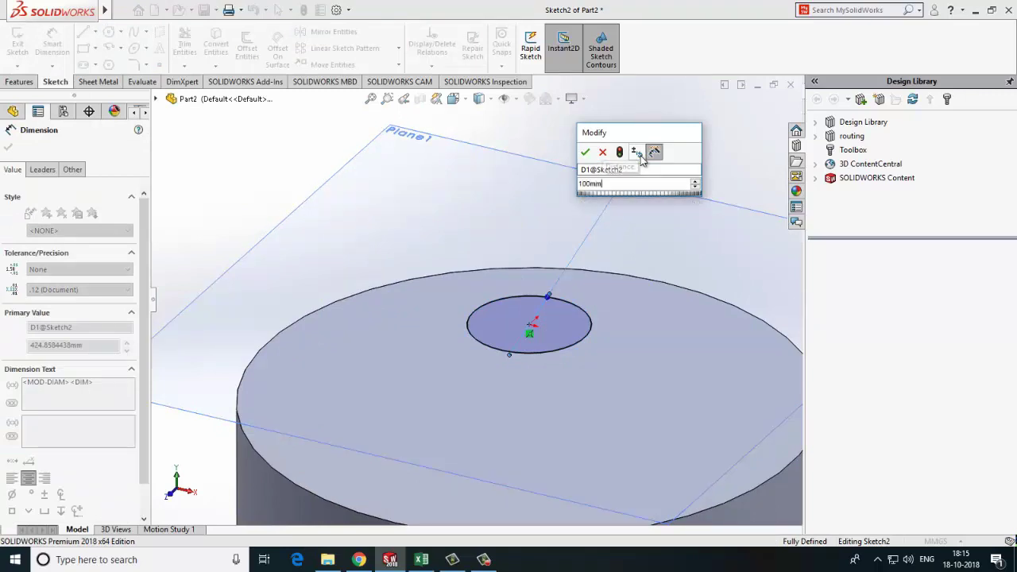
key(Return)
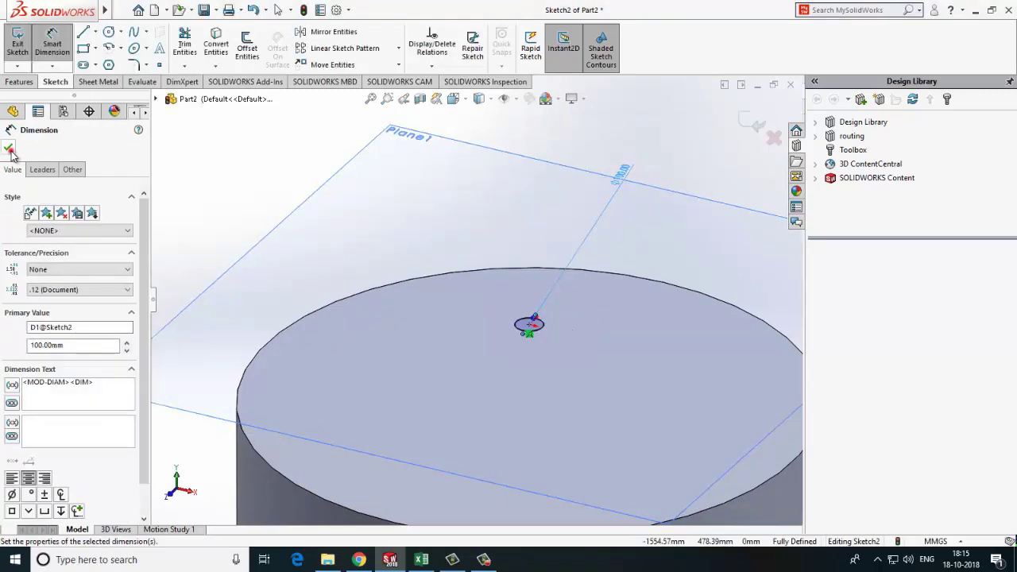
click(9, 149)
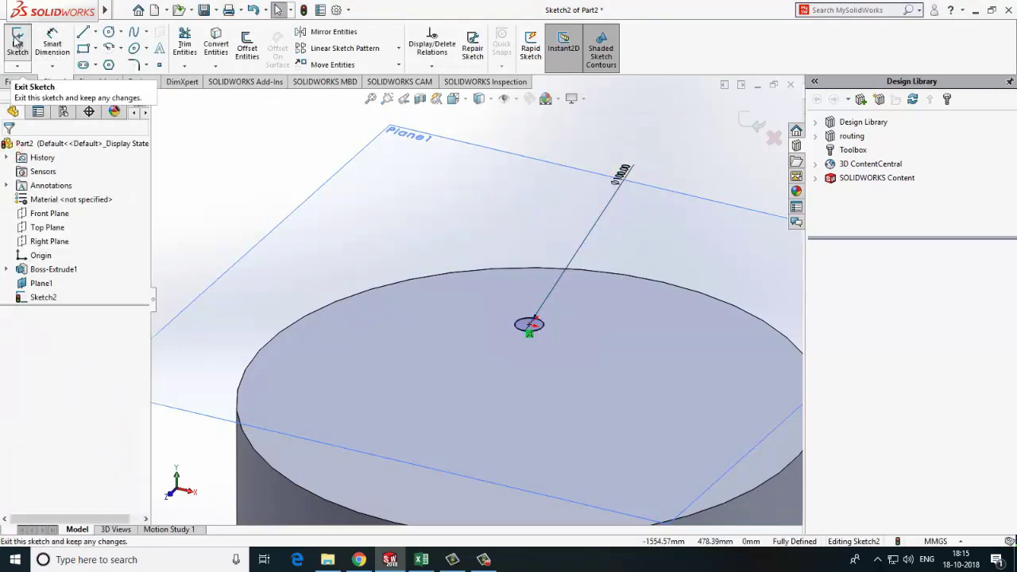
click(15, 42)
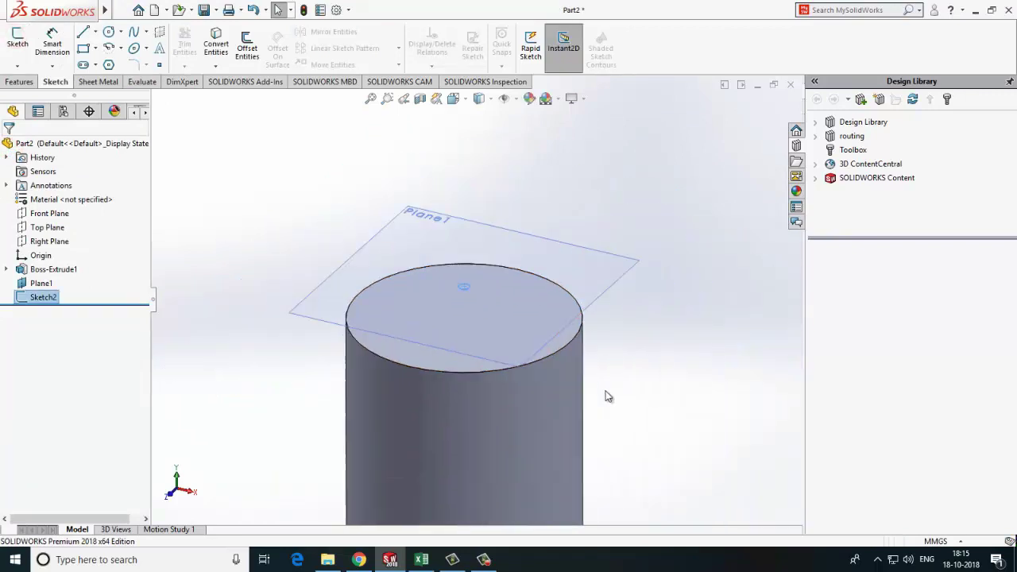
- Show the model in the Top view with an unshaded, edges-only display style
click(454, 98)
click(474, 136)
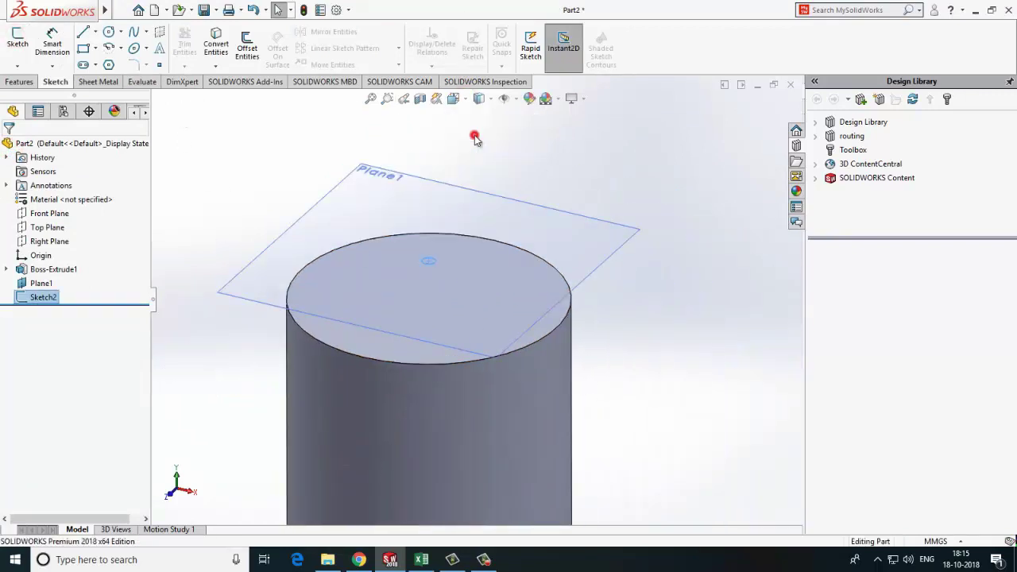
click(486, 98)
click(482, 155)
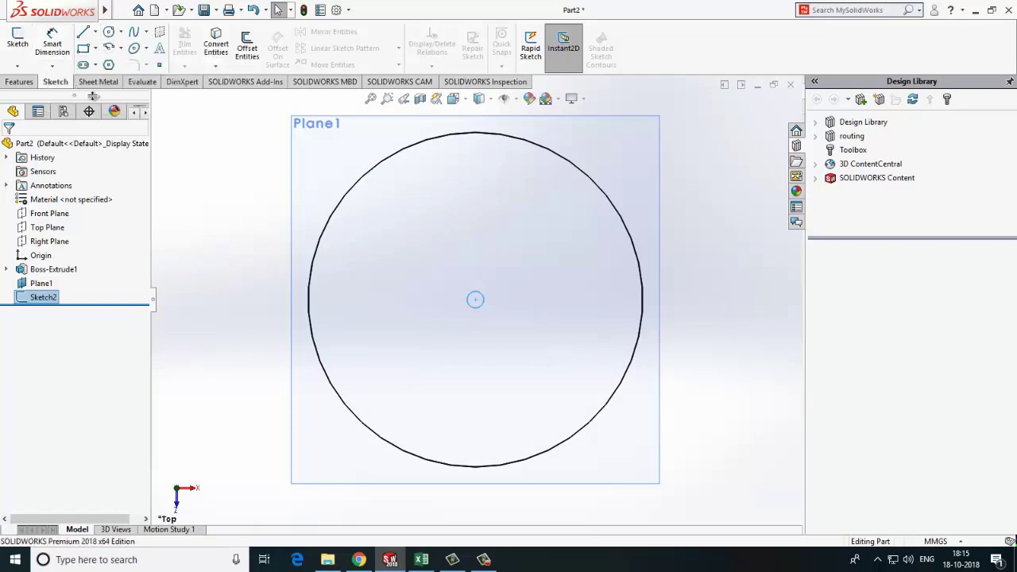
- Loft a solid between the small circle on the offset plane and the cylinder's top circular edge
click(19, 82)
click(117, 51)
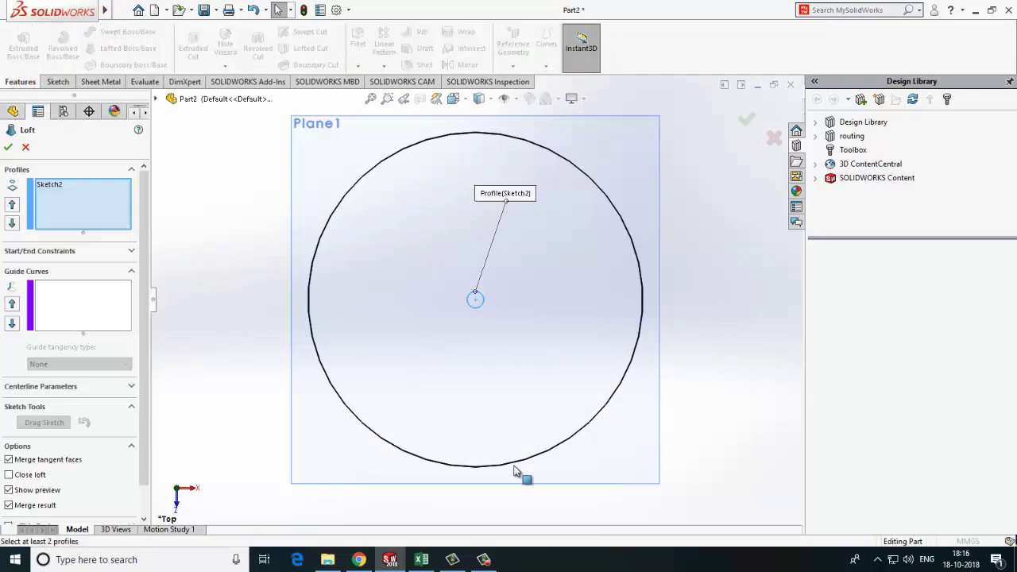
scroll(519, 472, down, 3)
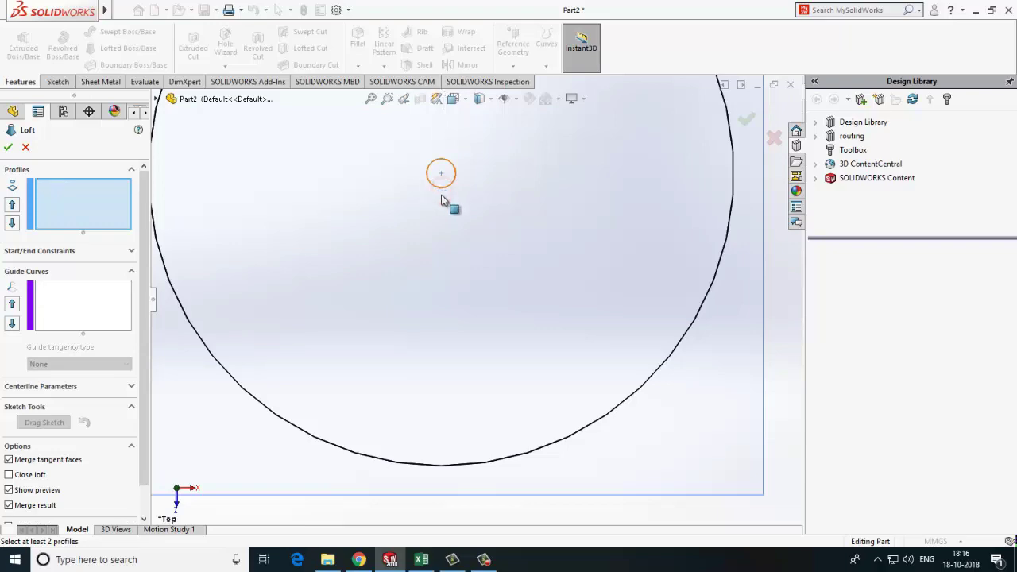
click(438, 187)
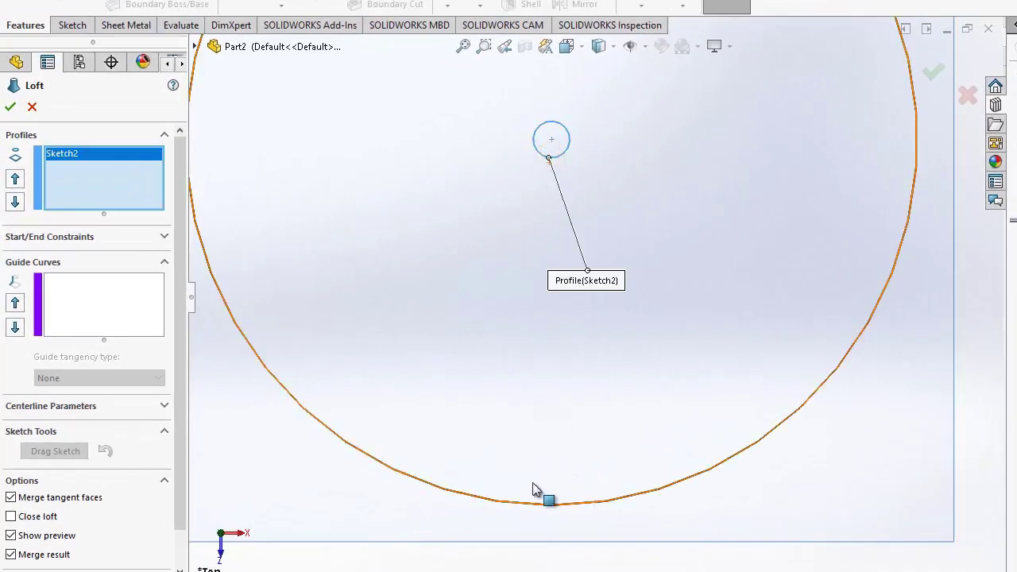
click(526, 503)
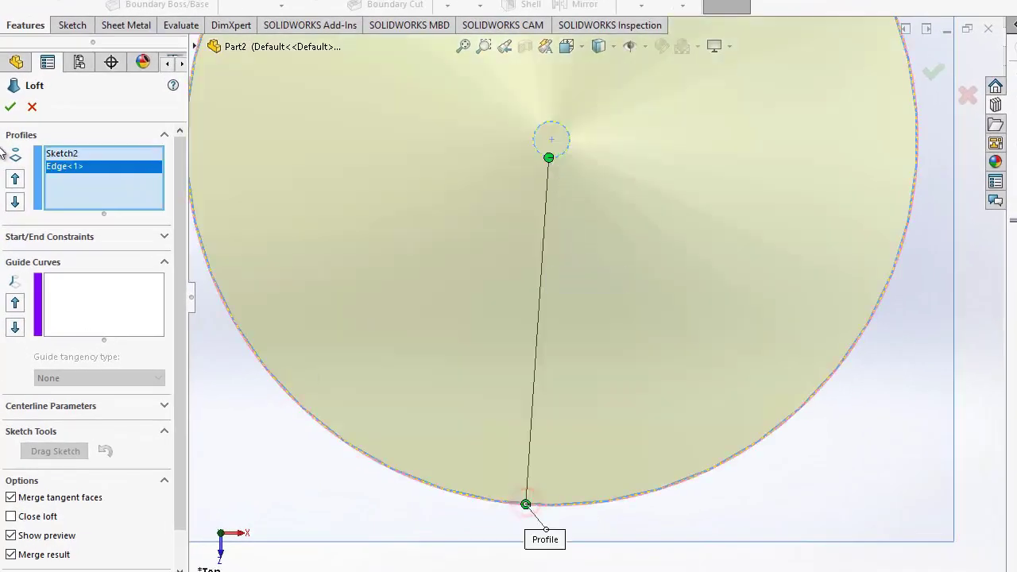
click(10, 108)
- Show the model shaded with edges in the Front view
click(610, 48)
click(602, 73)
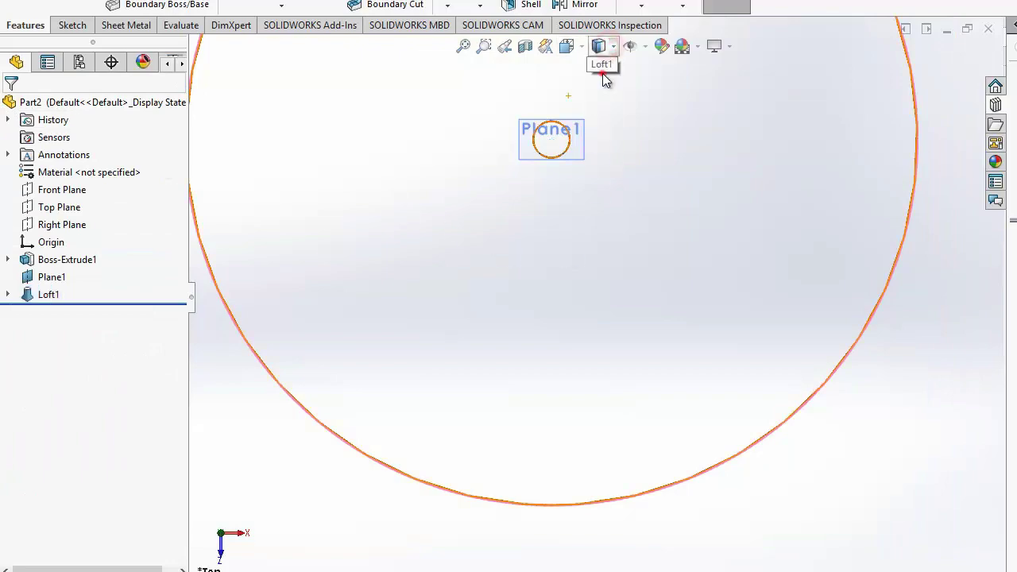
click(580, 47)
click(589, 112)
scroll(613, 256, up, 3)
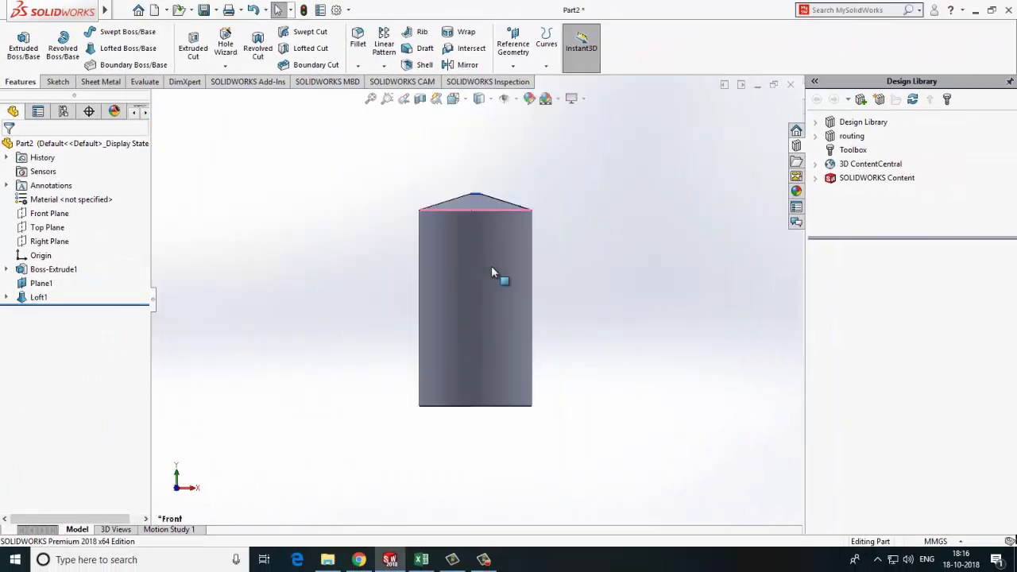
scroll(497, 219, down, 6)
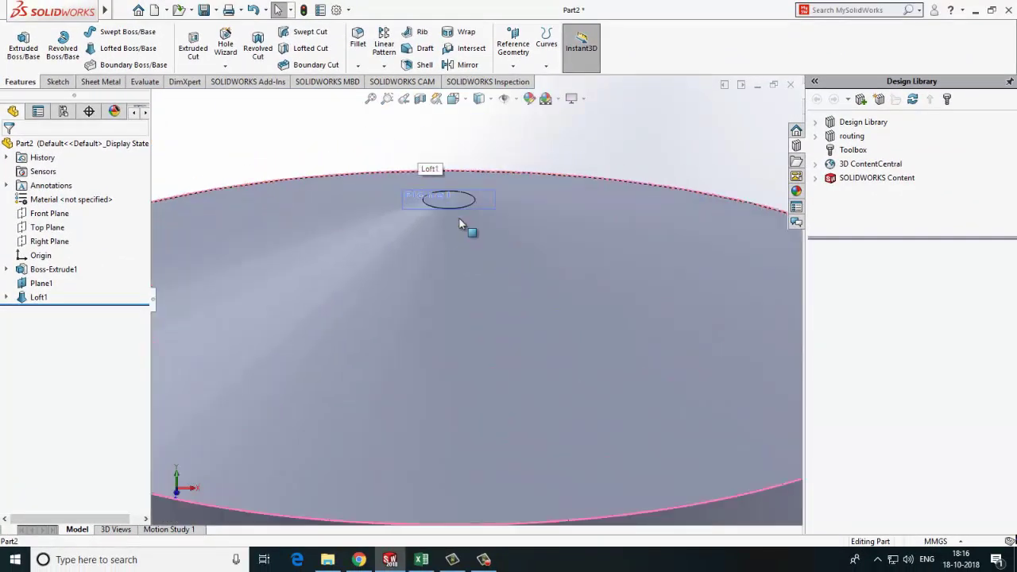
- Examine the lofted conical top and the underside of the cylinder from several angles
mouse_move(459, 225)
middle_down()
mouse_move(461, 174)
mouse_move(449, 220)
middle_up()
scroll(449, 220, up, 4)
click(42, 287)
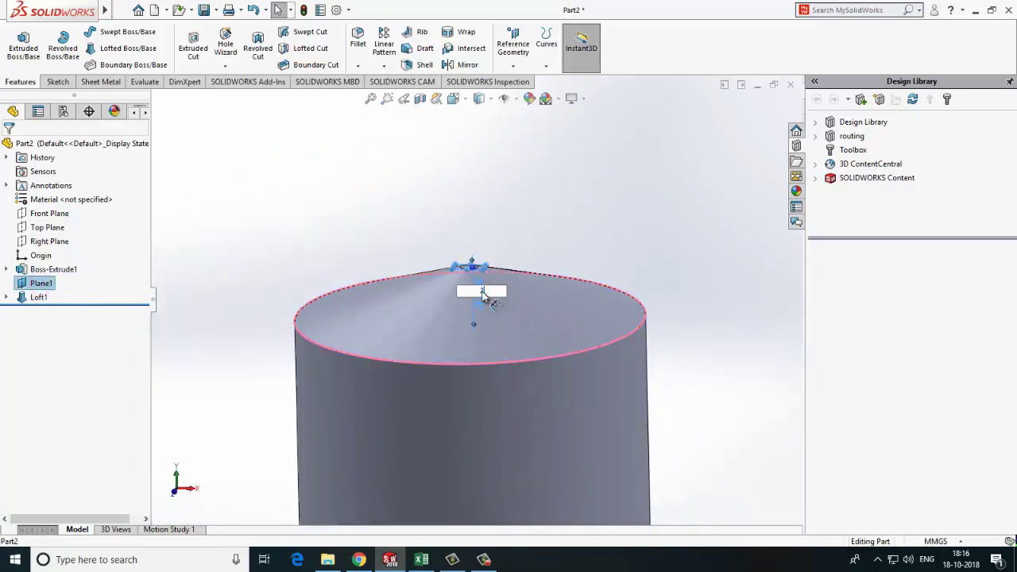
click(737, 342)
middle_drag(616, 300, 421, 316)
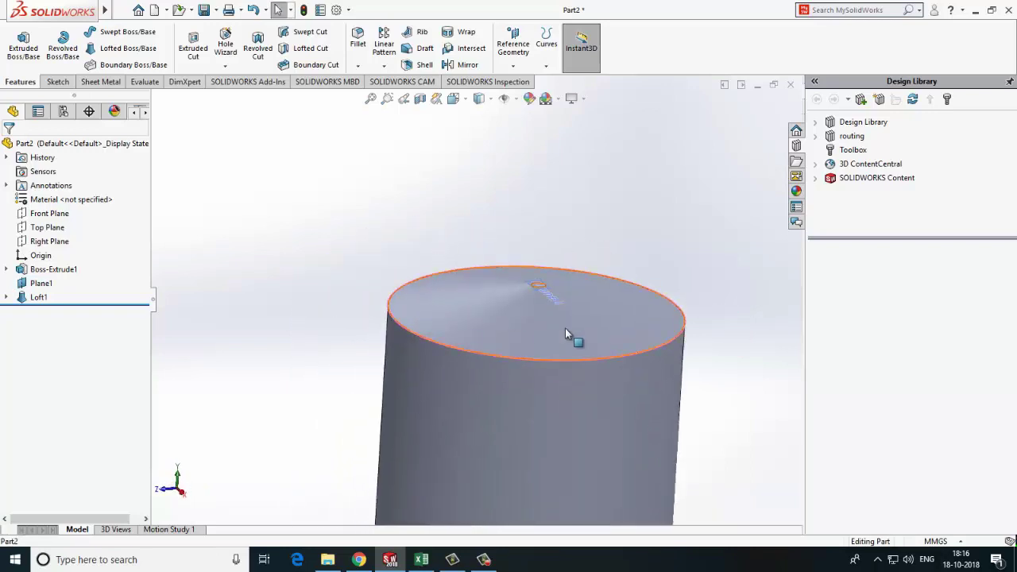
scroll(558, 277, up, 6)
middle_drag(511, 429, 479, 402)
scroll(475, 400, down, 3)
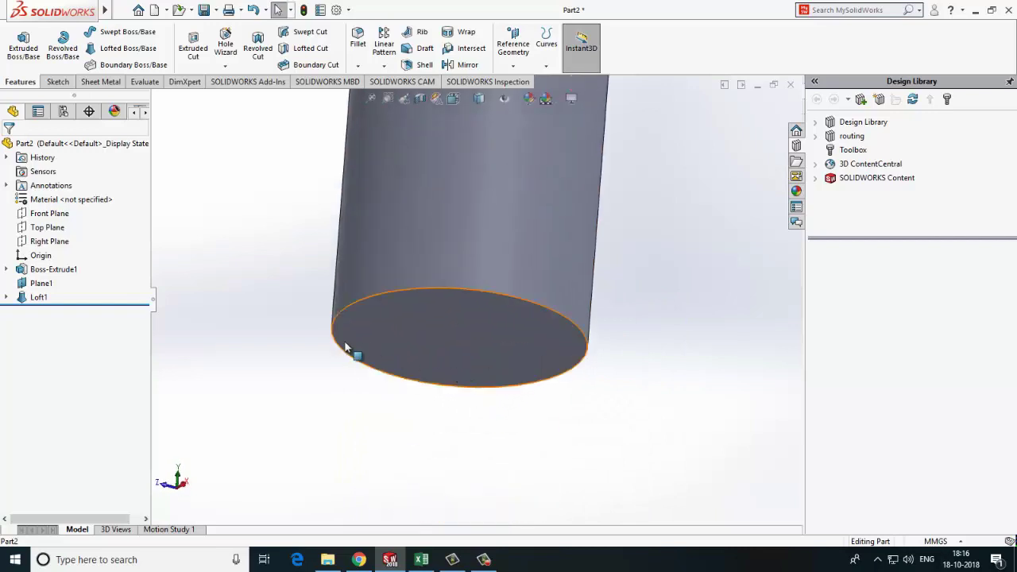
- Start a sketch on the Front Plane, shown in the Front view with hidden lines removed
click(56, 213)
click(63, 196)
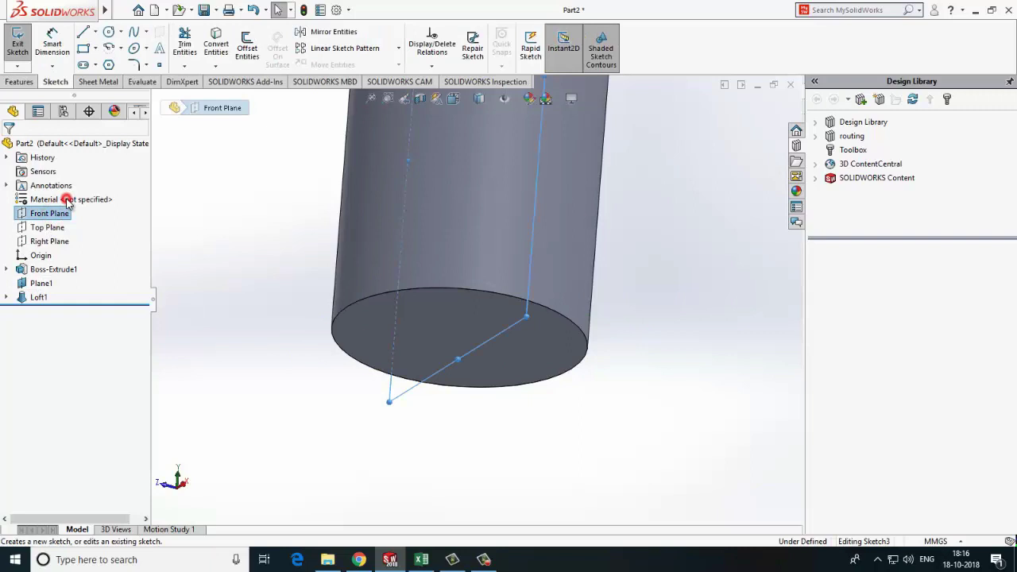
click(454, 98)
click(472, 154)
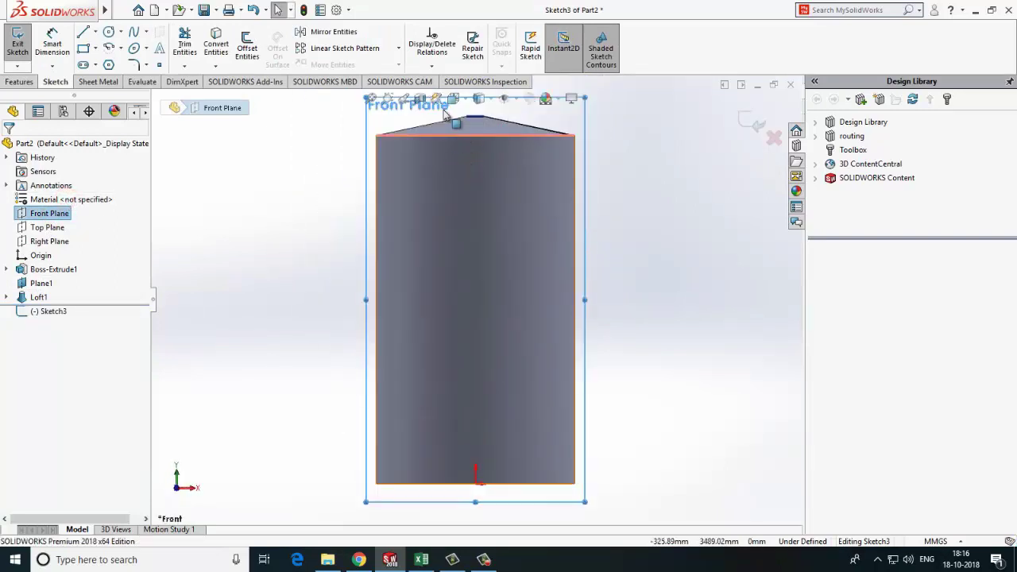
click(479, 99)
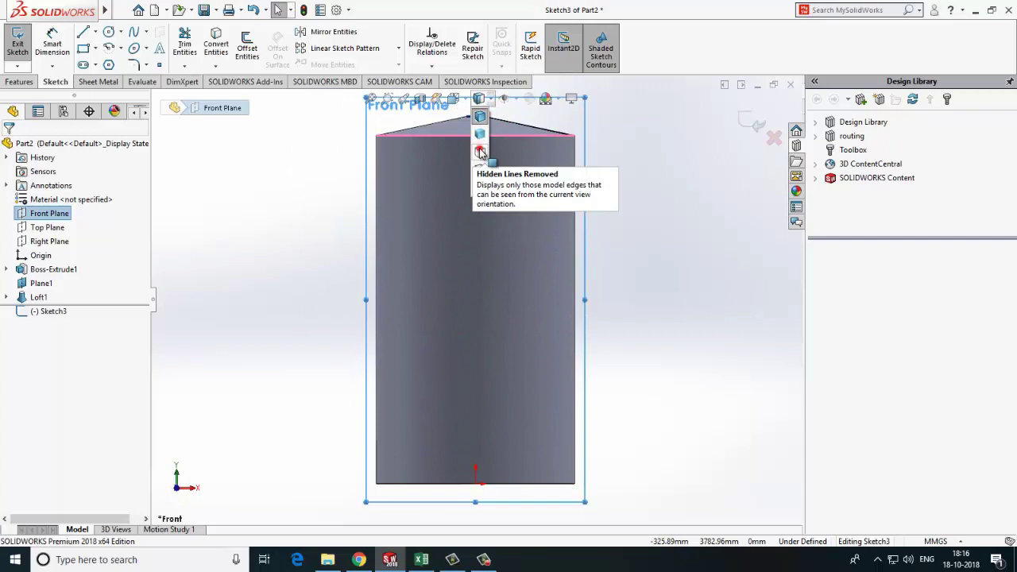
click(480, 151)
- Sketch a closed triangle spanning the cylinder's full base edge, with a vertical side about 312 mm tall on the left wall
key(l)
scroll(556, 445, down, 3)
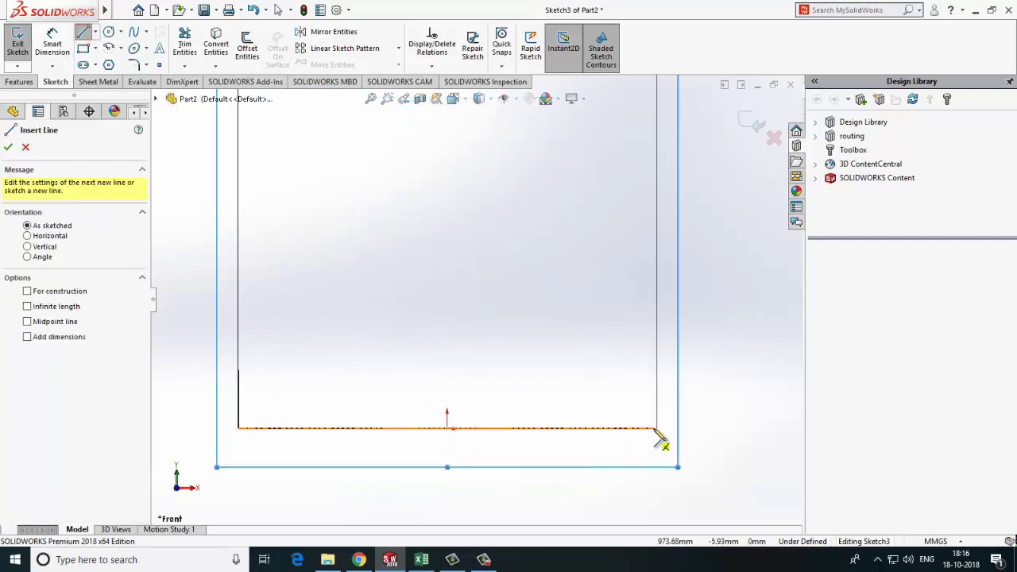
click(656, 429)
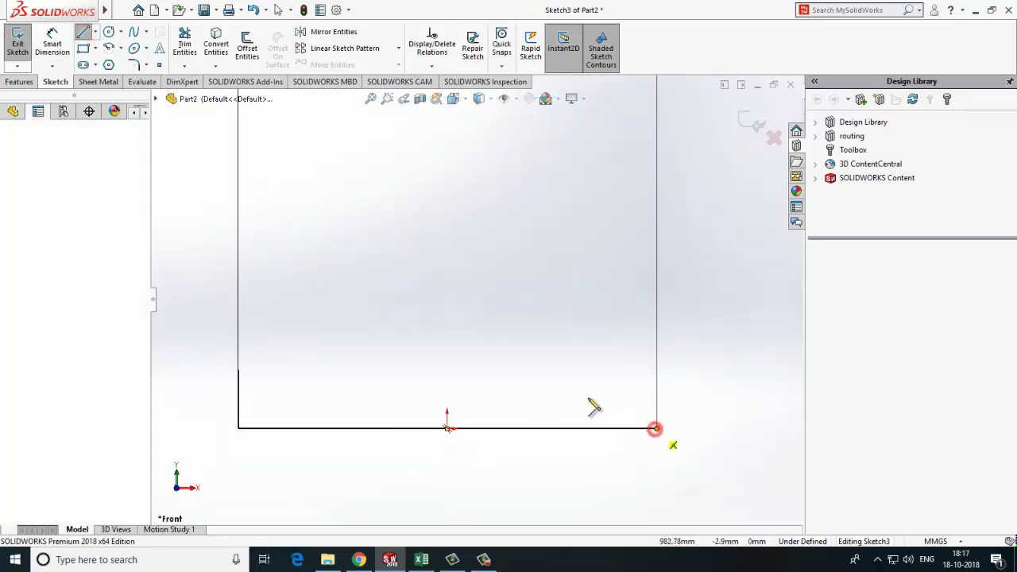
click(238, 429)
click(238, 363)
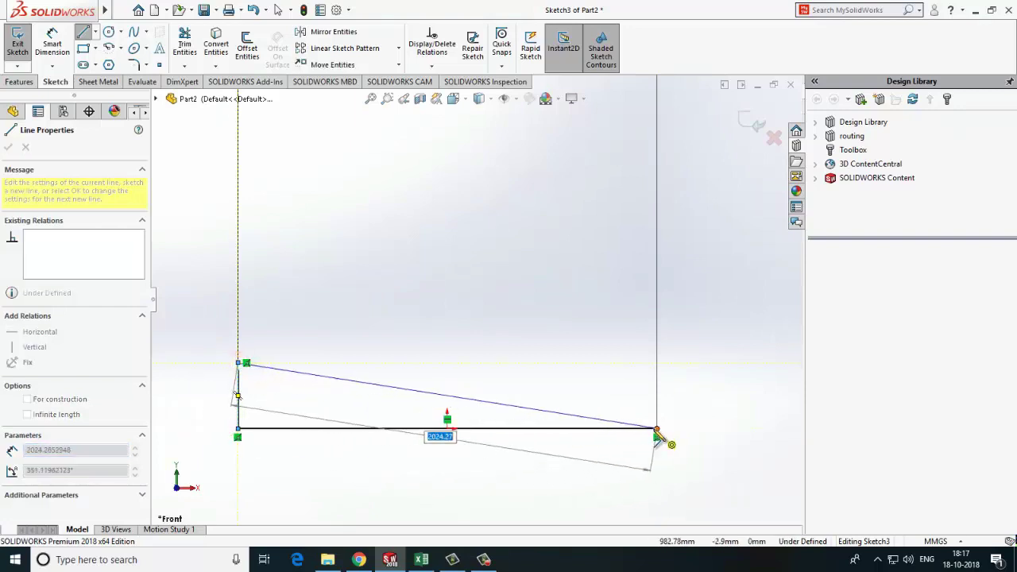
click(657, 429)
key(Escape)
- Dimension the triangle's vertical side as 200 mm and exit the sketch
click(52, 42)
click(239, 402)
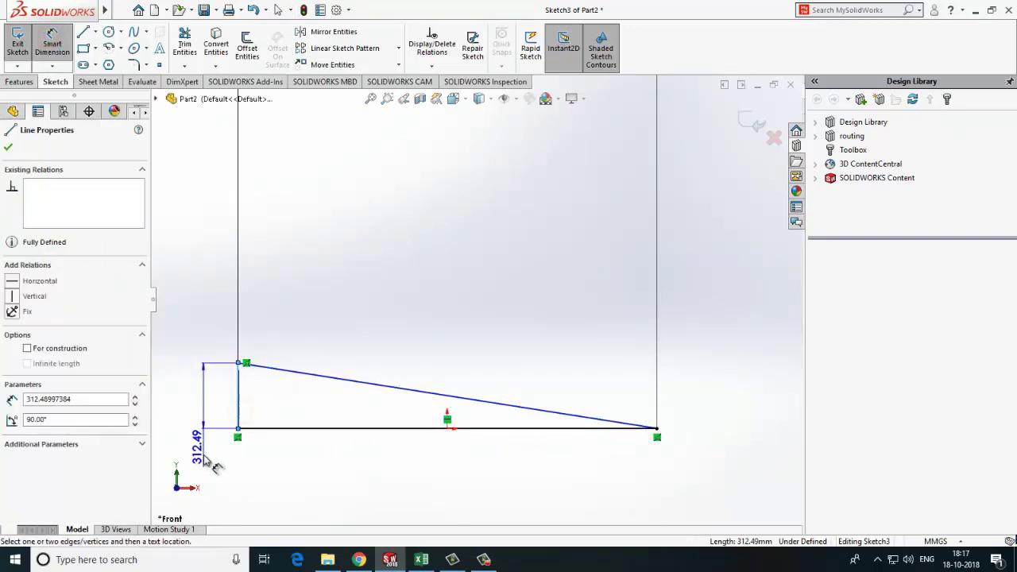
click(202, 460)
text(200mm)
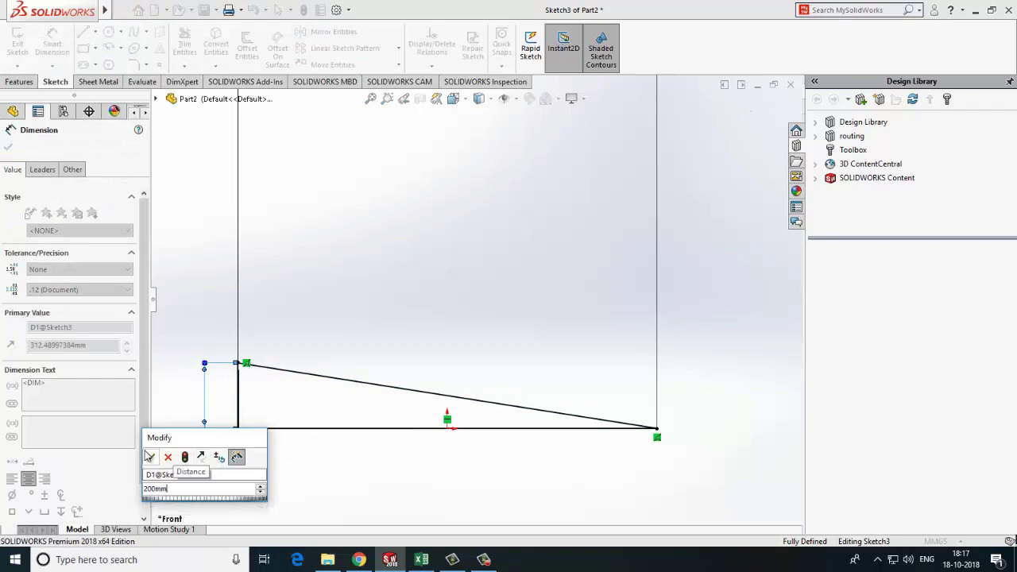
click(151, 457)
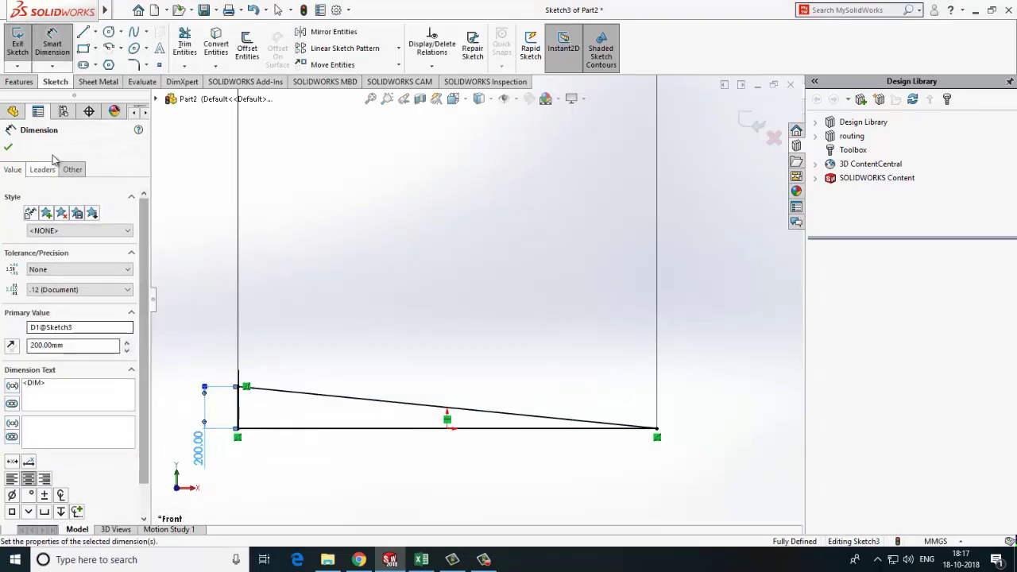
click(8, 149)
click(19, 46)
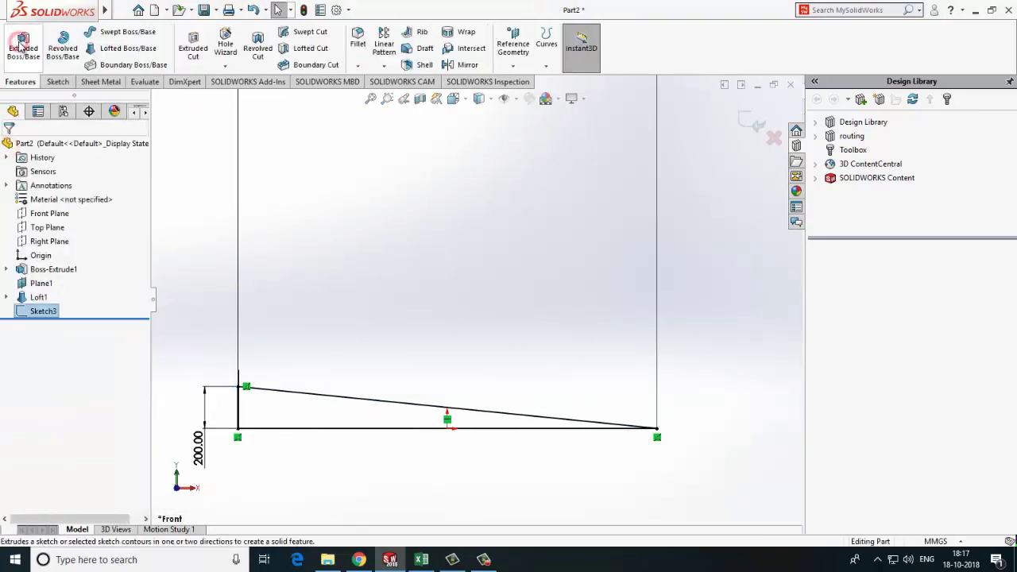
- Cut-extrude the triangle through the cylinder's base in both directions, using Up To Next for Direction 1
click(62, 44)
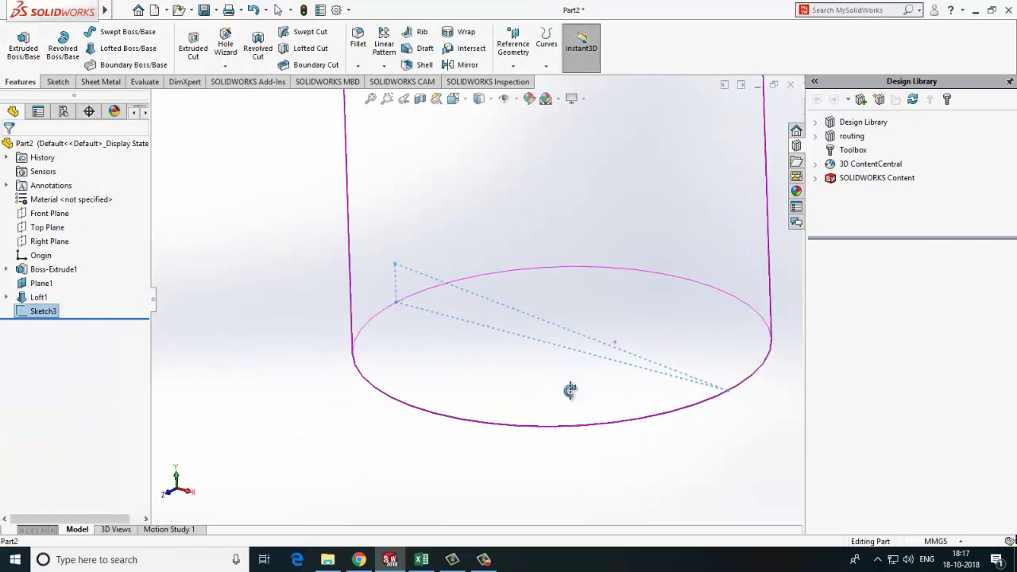
click(193, 50)
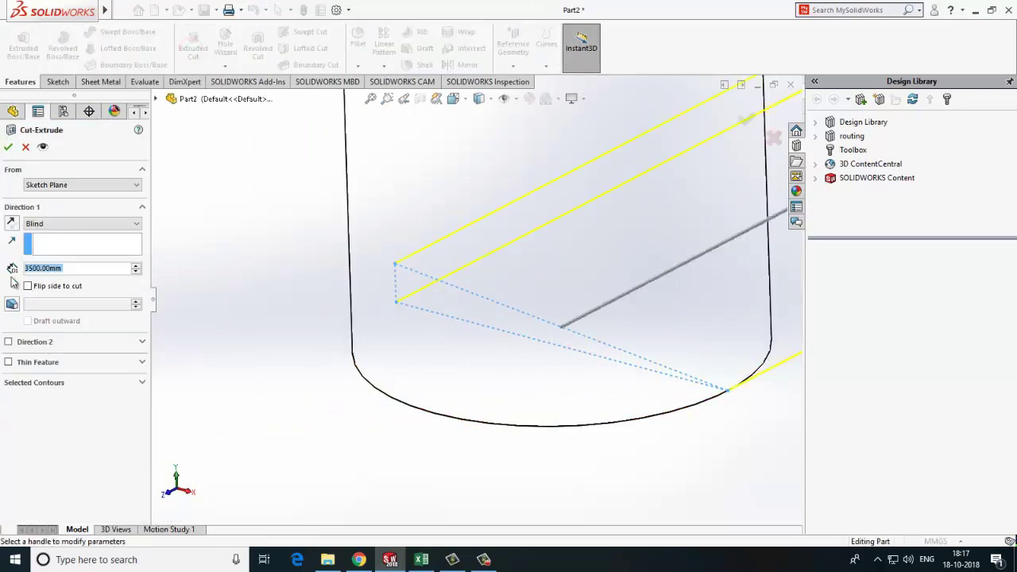
scroll(599, 303, up, 6)
scroll(617, 283, down, 5)
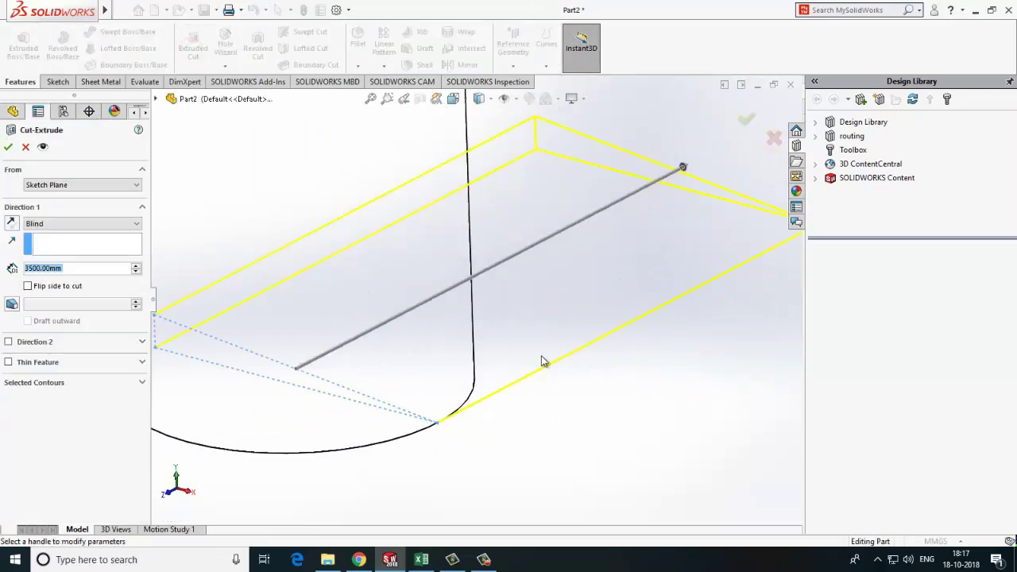
middle_drag(533, 365, 488, 396)
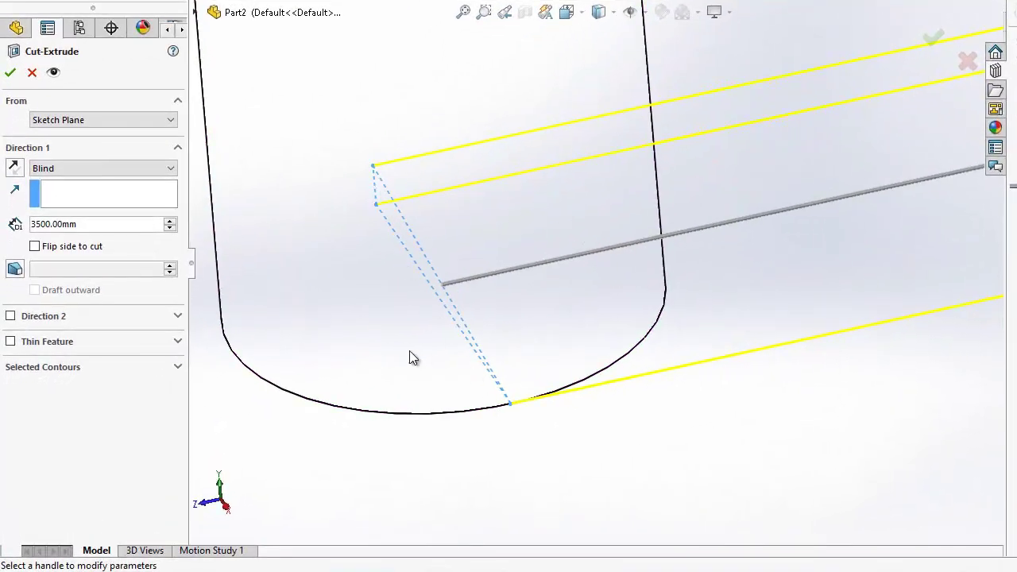
click(46, 167)
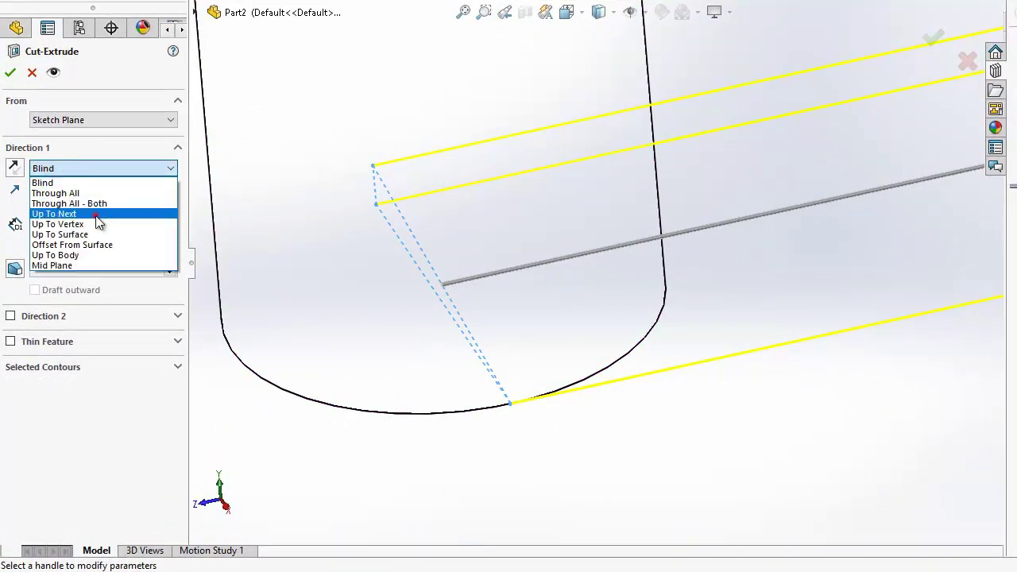
click(56, 213)
click(11, 291)
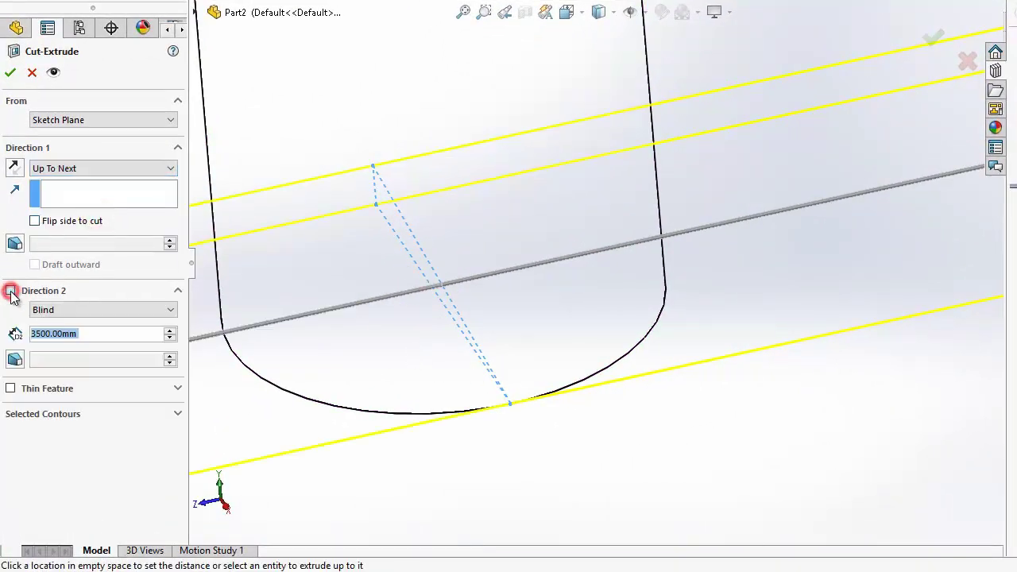
click(106, 311)
click(92, 348)
click(12, 74)
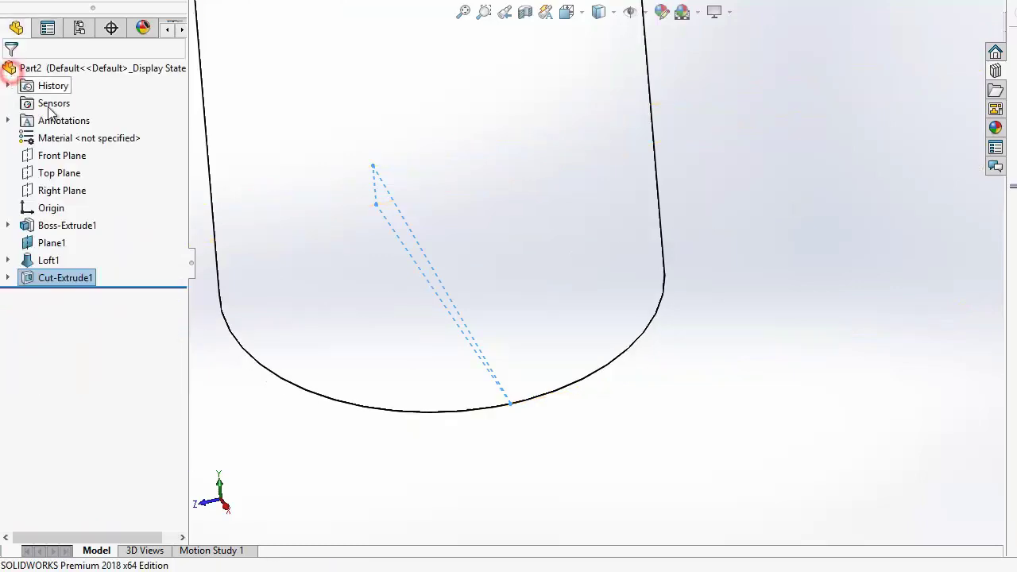
- Show the cut model in the Front view with shading and edges to check its sloped base
click(581, 12)
click(593, 75)
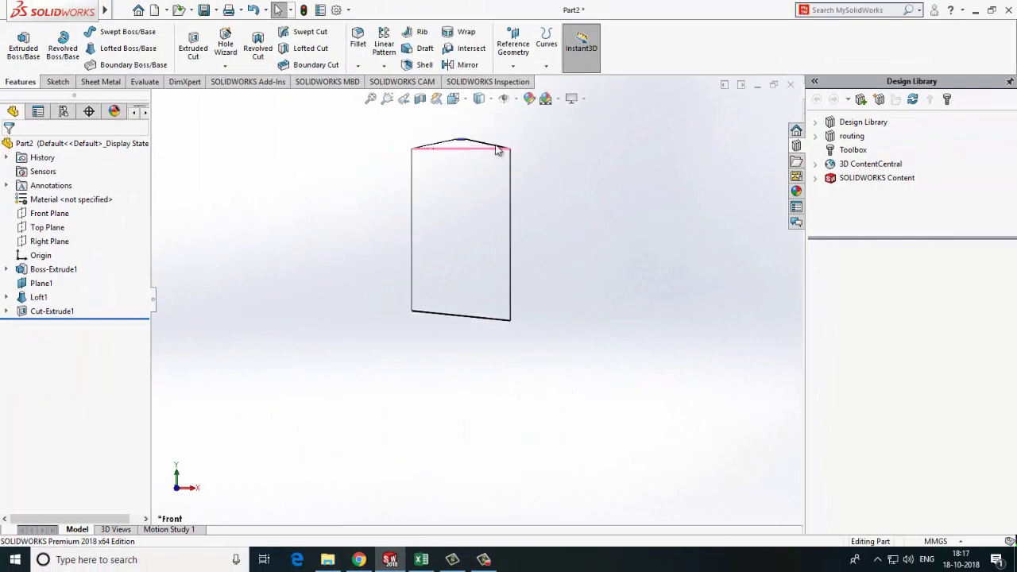
click(479, 99)
click(480, 116)
scroll(488, 172, down, 3)
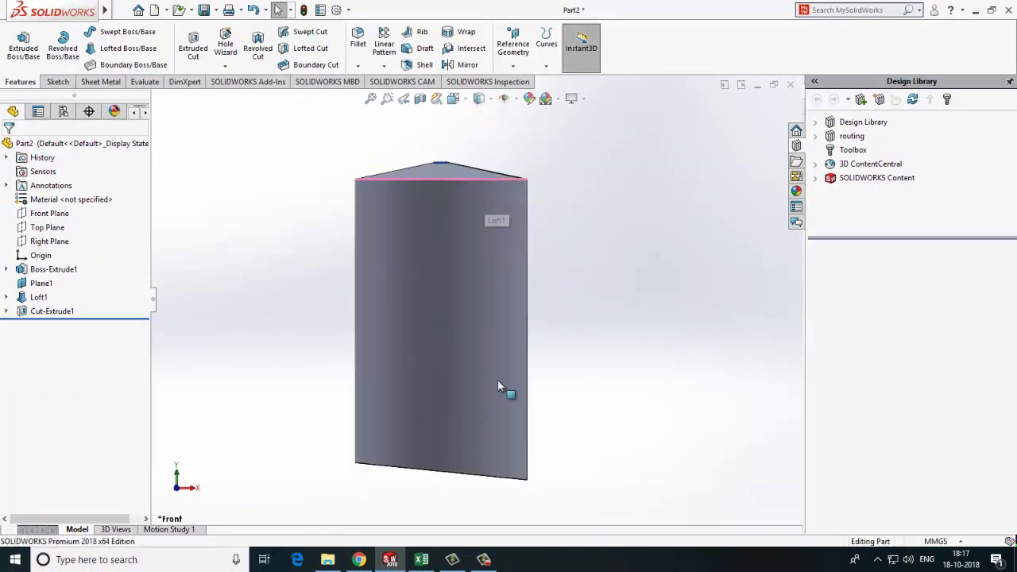
- Start a sketch on the Top Plane, shown in the Bottom view with hidden lines removed
middle_drag(487, 384, 522, 485)
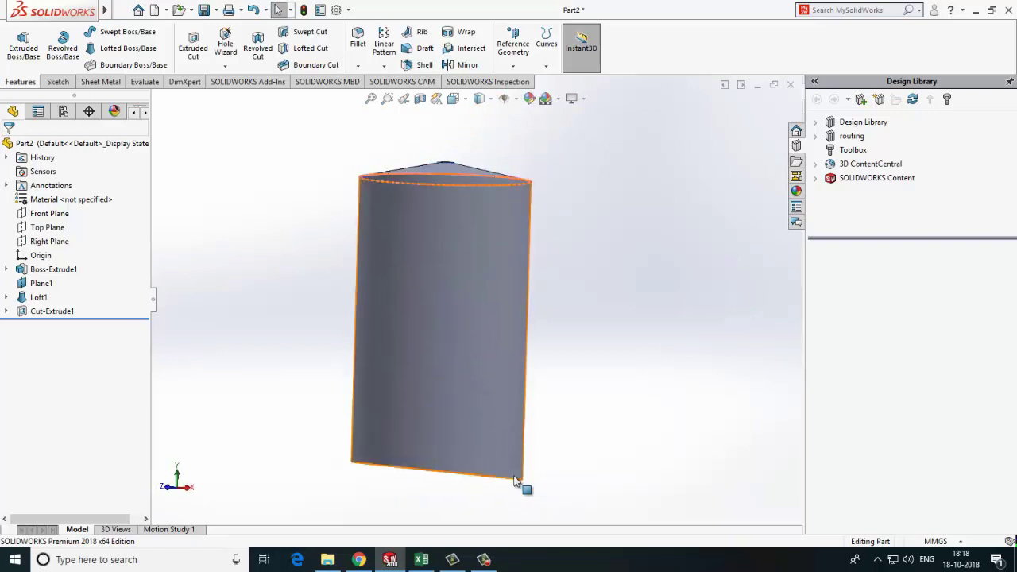
middle_drag(508, 484, 484, 402)
scroll(456, 385, up, 4)
scroll(451, 369, down, 5)
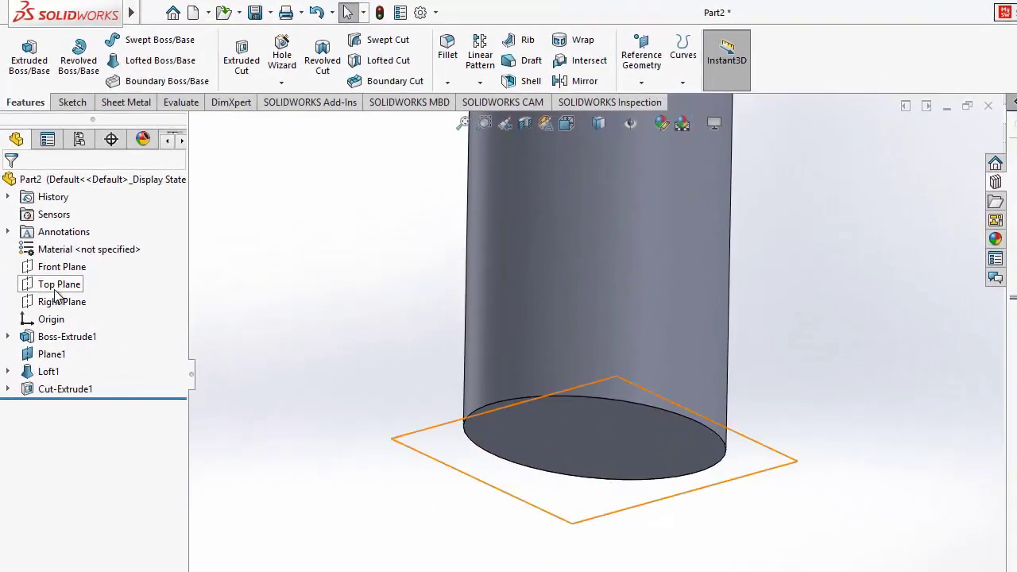
click(56, 288)
click(70, 262)
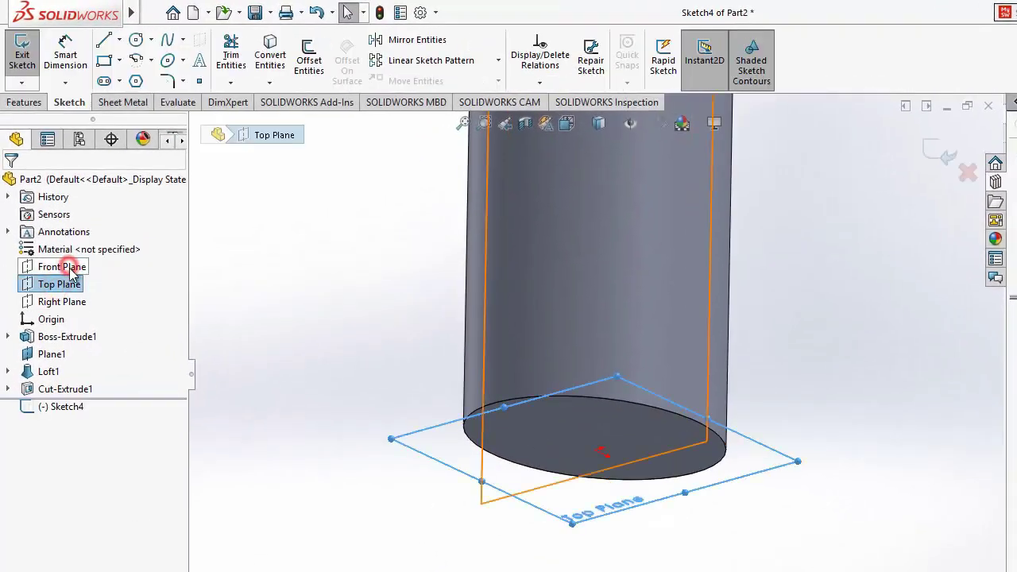
click(575, 125)
click(590, 190)
click(575, 124)
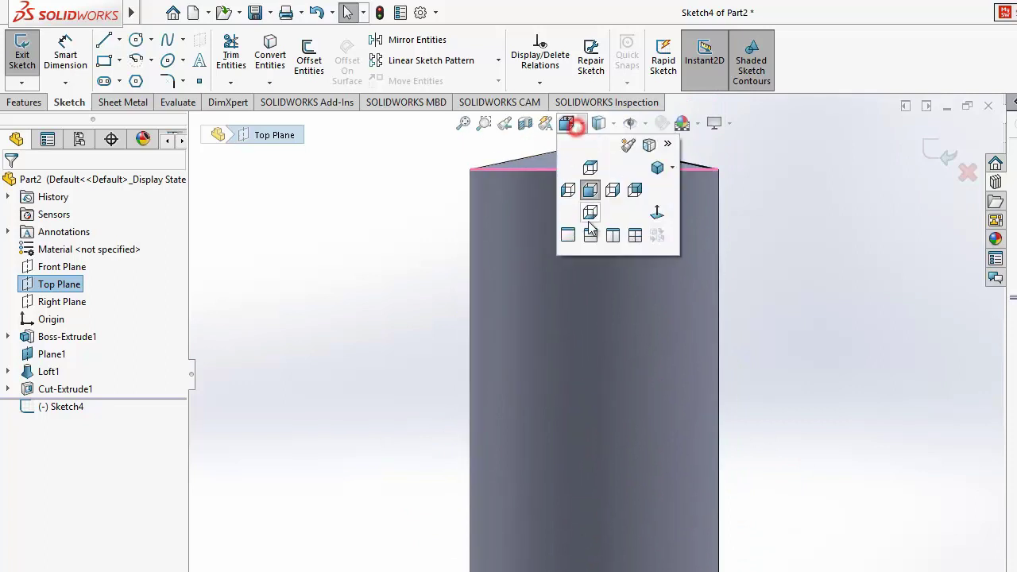
click(590, 214)
click(601, 123)
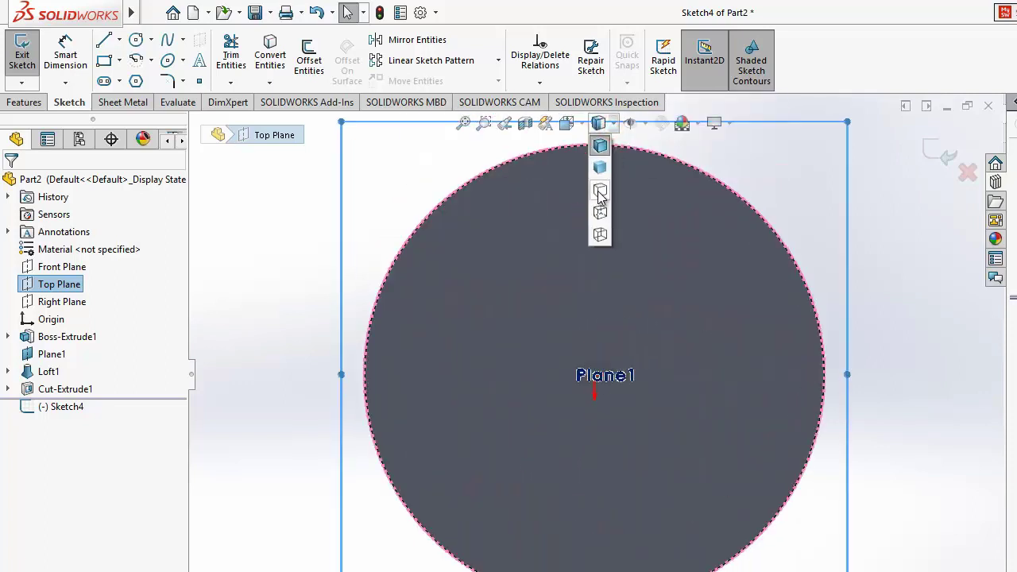
click(599, 193)
- Sketch a horizontal centerline about 2550 mm long through the origin, extending past both sides of the circular base
click(119, 42)
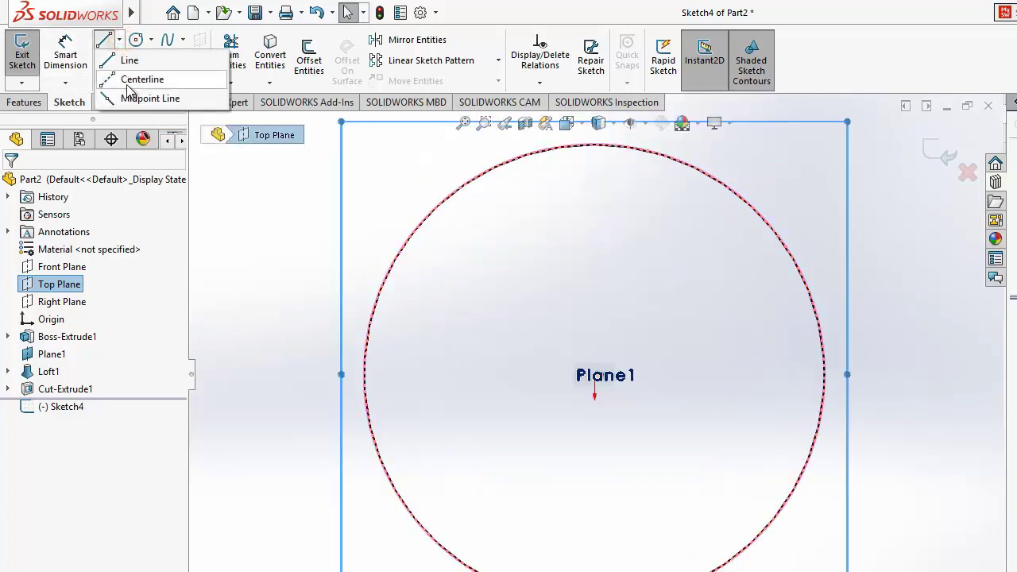
click(131, 80)
click(309, 375)
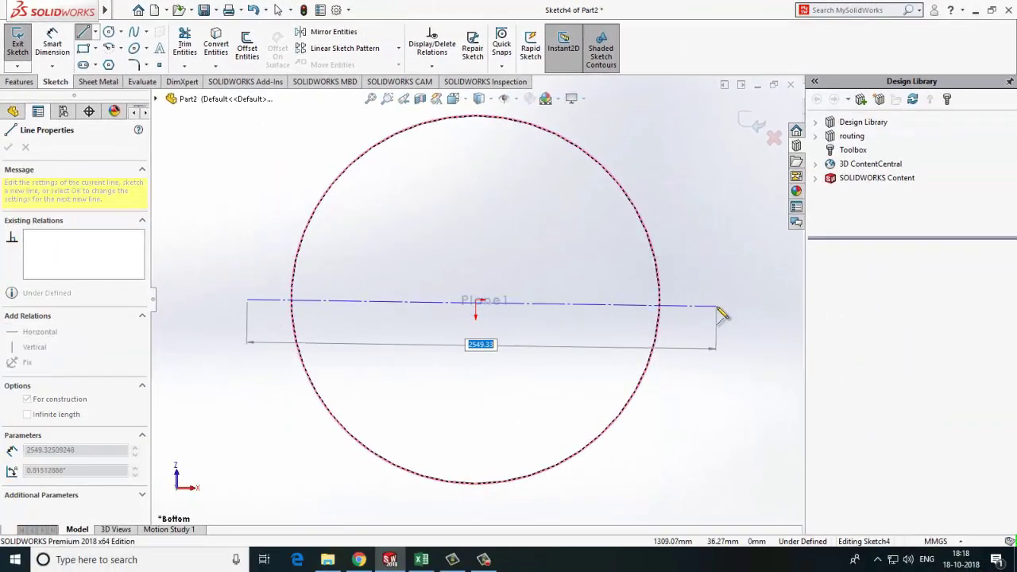
click(717, 302)
key(Escape)
key(Escape)
- Sketch a vertical centerline through the origin, extending beyond the circular base at both ends
scroll(376, 340, up, 4)
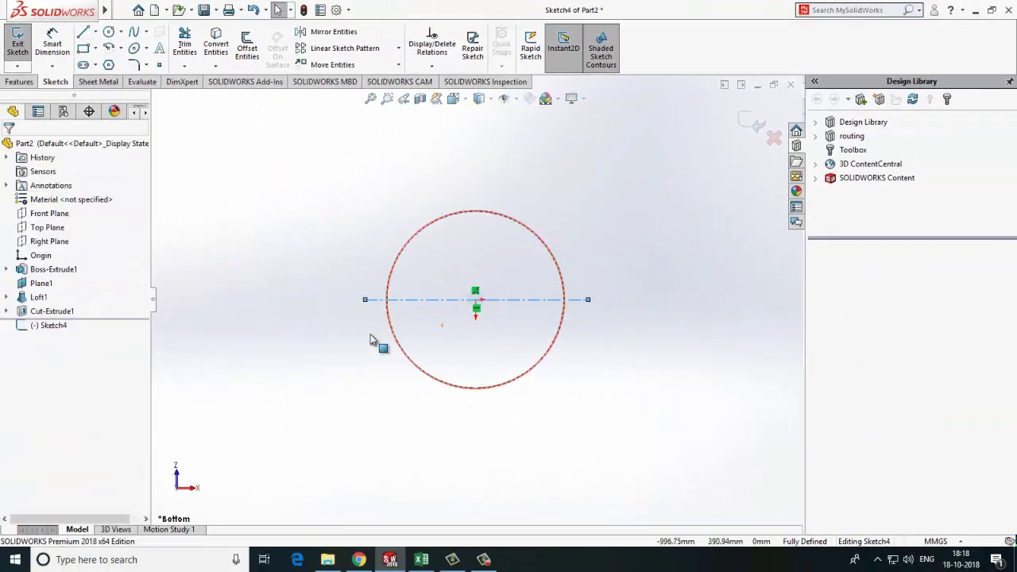
scroll(506, 267, down, 2)
click(96, 33)
click(111, 72)
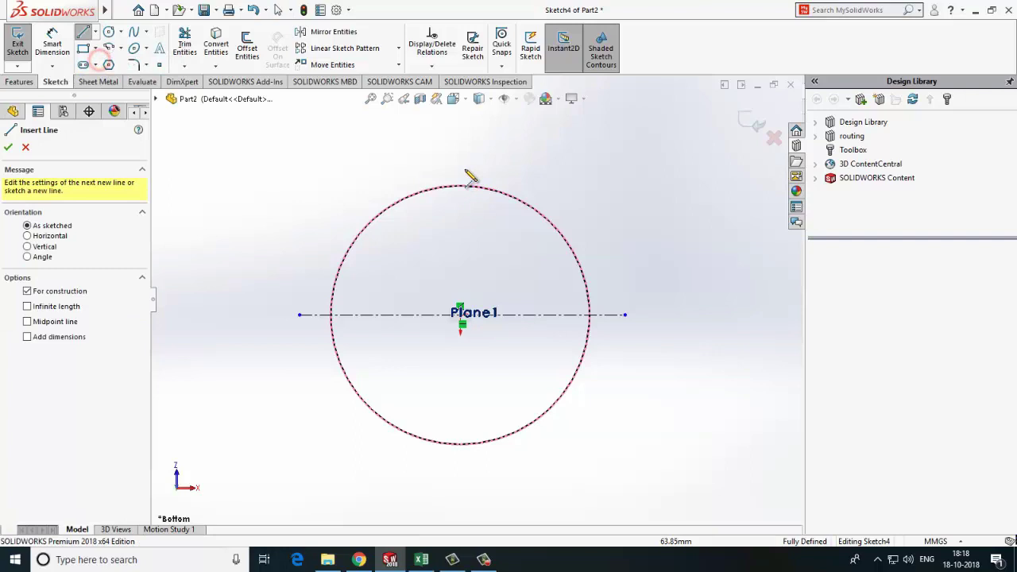
click(460, 167)
click(460, 469)
key(Escape)
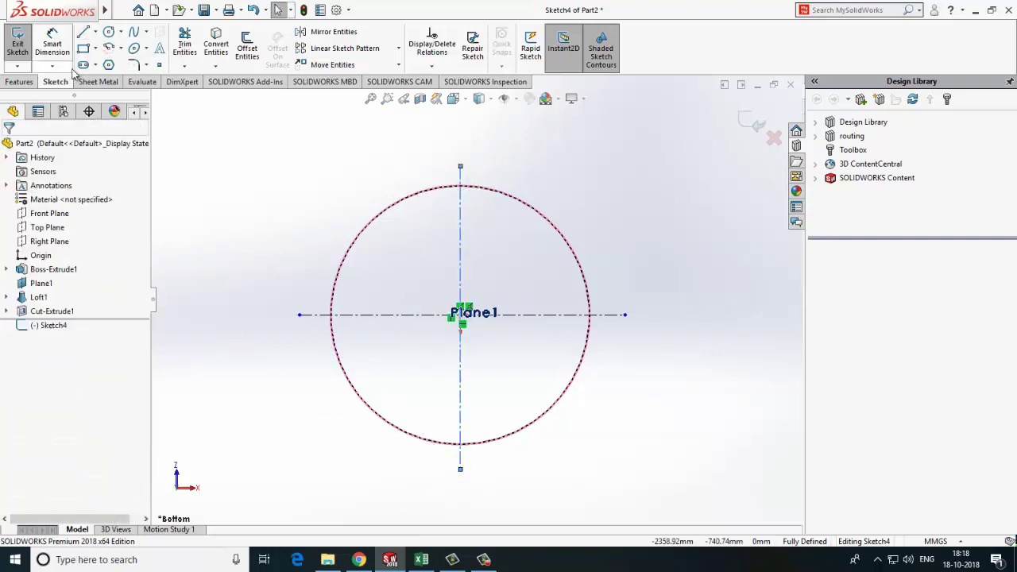
click(109, 32)
scroll(483, 236, down, 3)
key(Escape)
- Sketch two diagonal centerlines from the origin to the circular edge, one in the upper-right quadrant and one in the upper-left
click(95, 33)
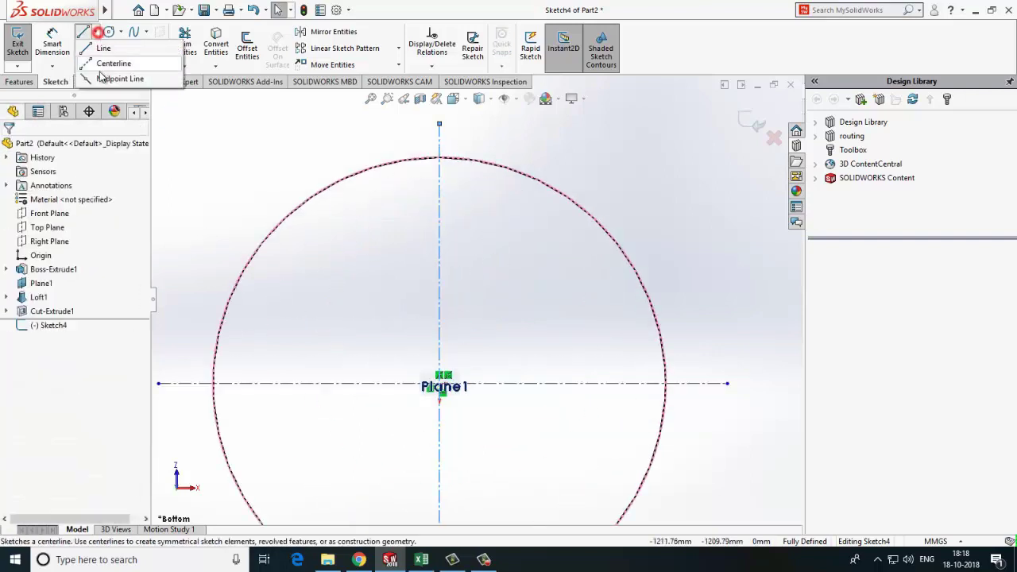
click(112, 63)
click(441, 387)
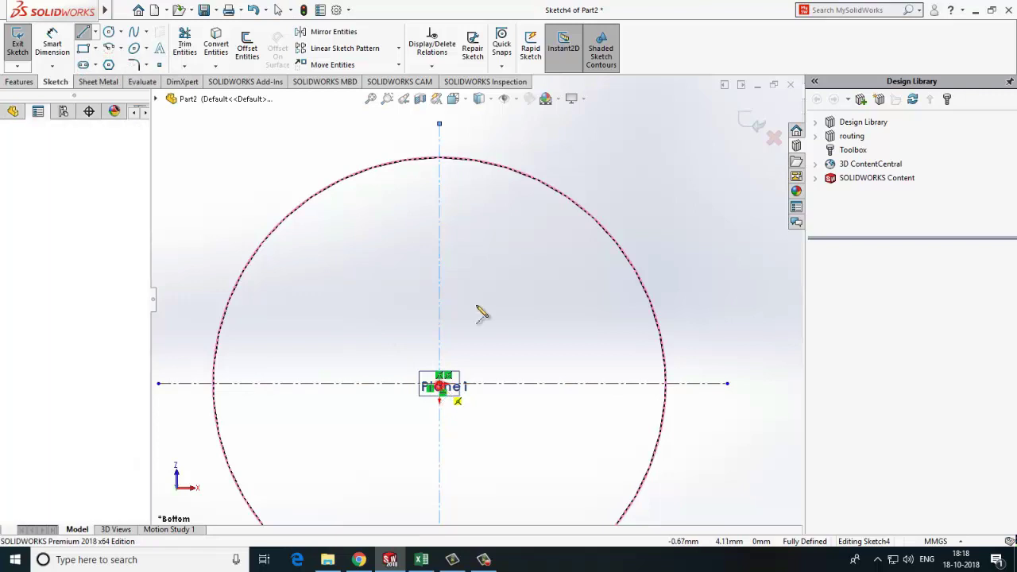
click(592, 216)
key(Escape)
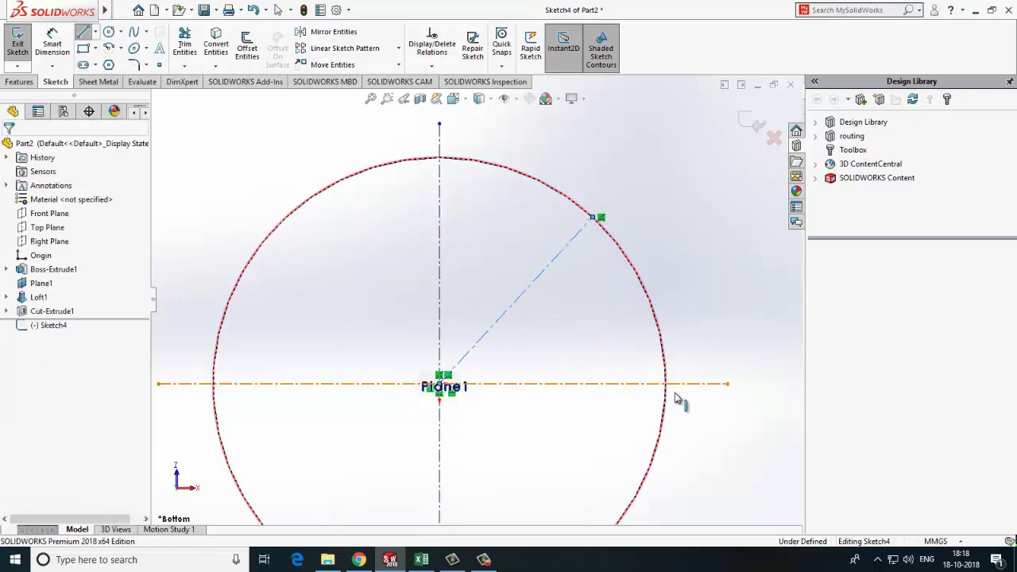
click(95, 31)
click(107, 61)
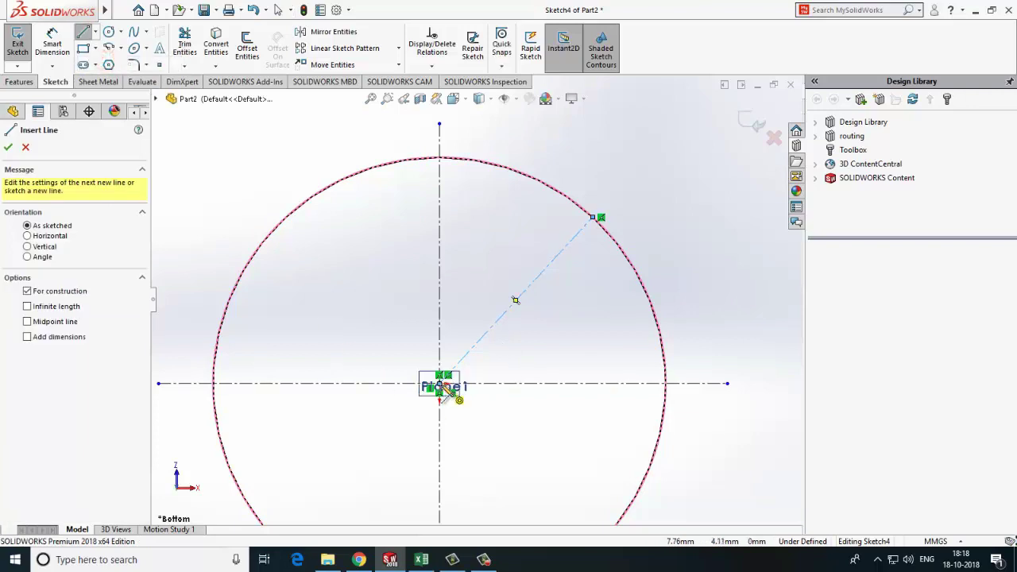
click(441, 387)
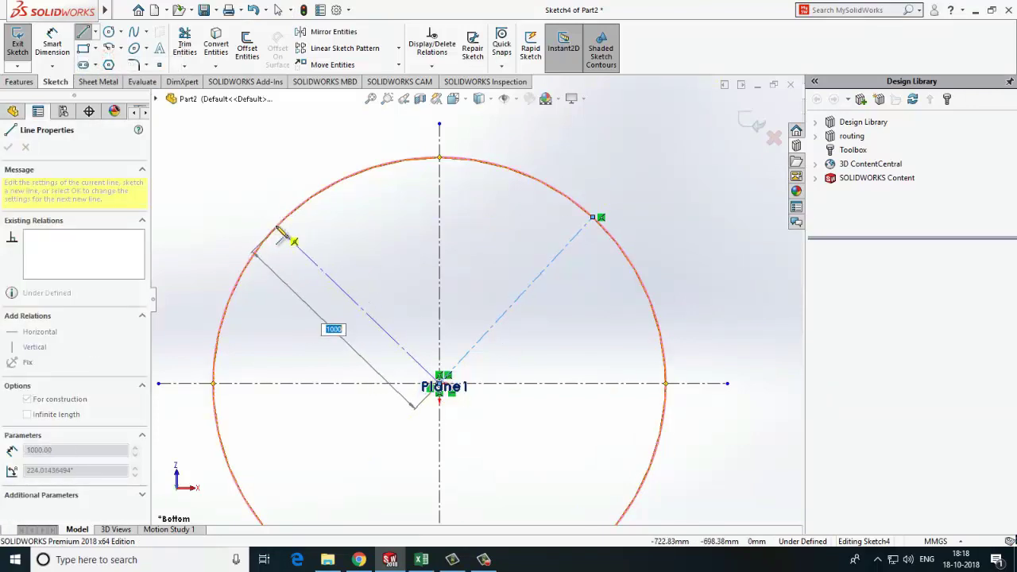
click(267, 238)
key(Escape)
- Dimension the angle between the upper-right diagonal and the horizontal centerline as 45 degrees
click(51, 46)
scroll(487, 358, down, 3)
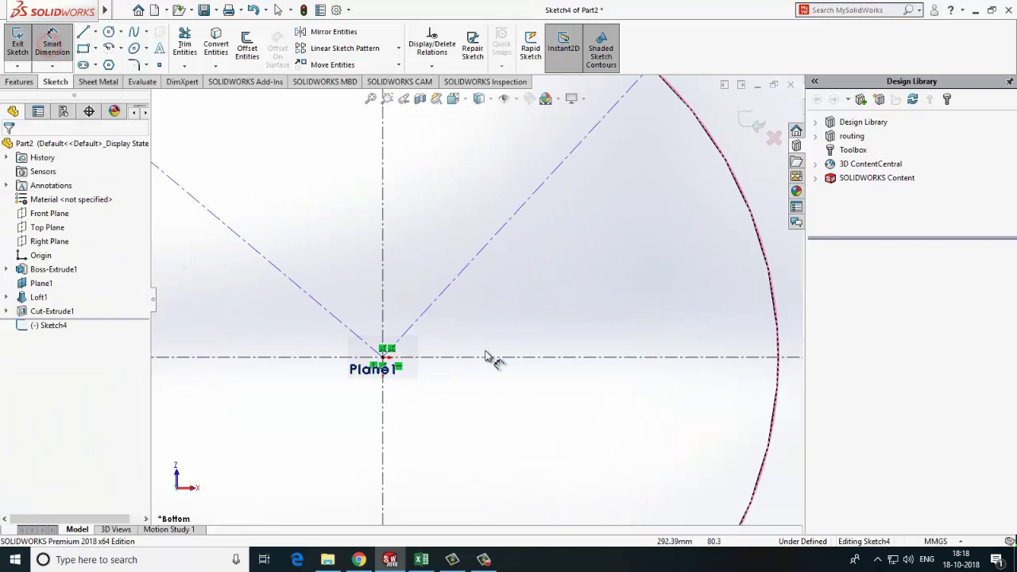
click(451, 286)
click(493, 356)
click(515, 328)
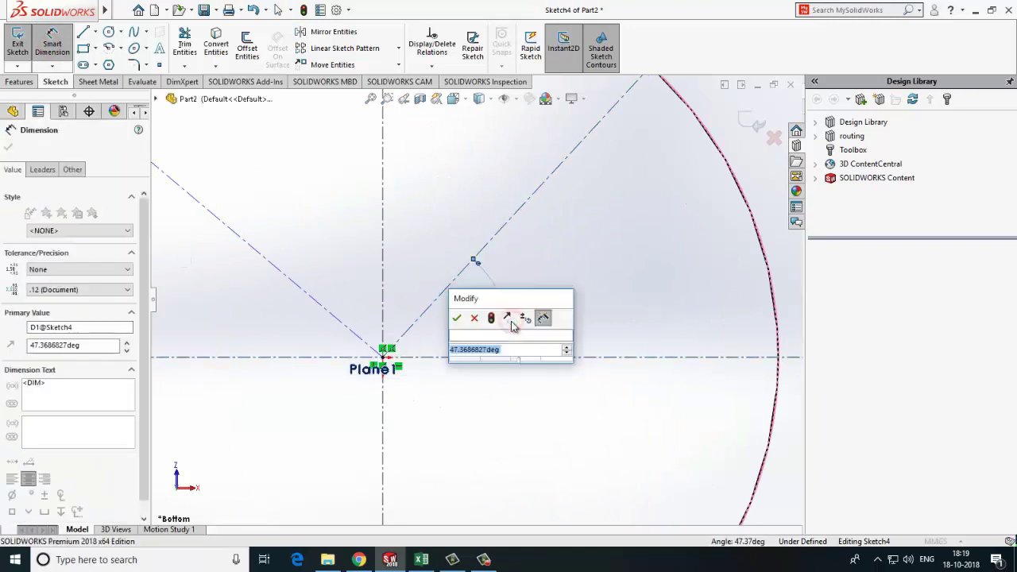
text(45)
key(Return)
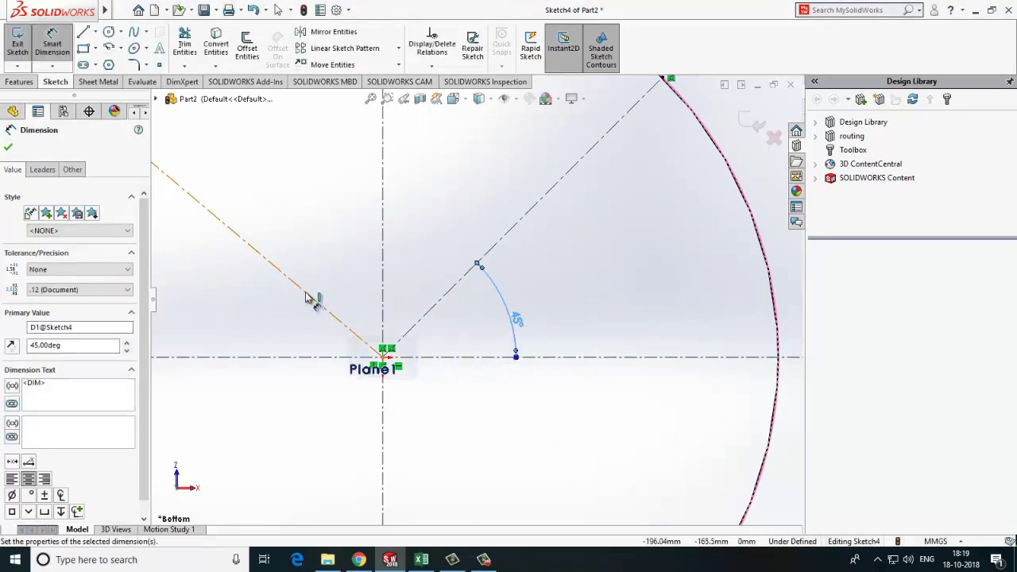
- Dimension the angle between the upper-left diagonal and the horizontal centerline as 45 degrees
click(313, 297)
click(272, 360)
click(271, 332)
text(45)
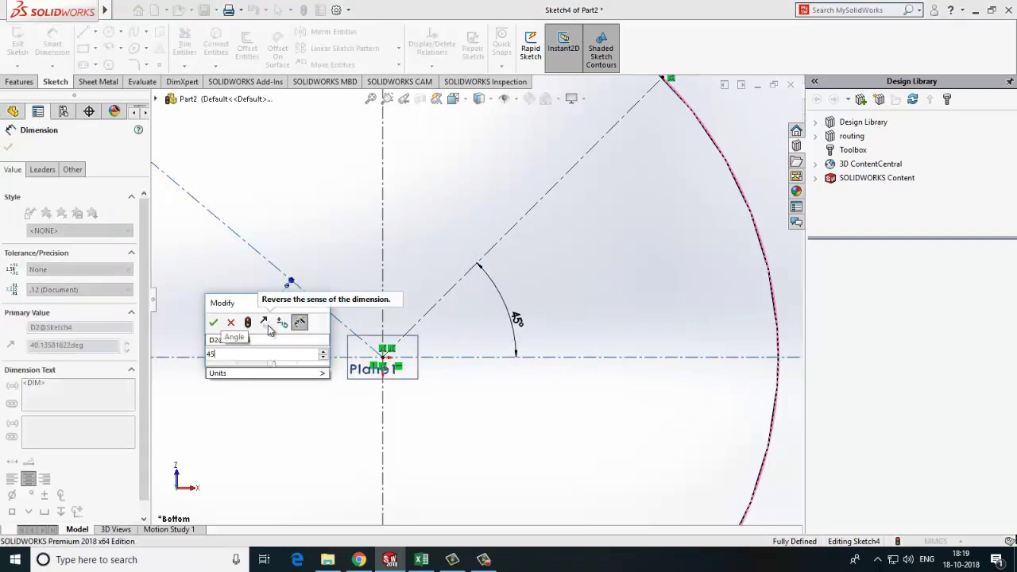
key(Return)
- Sketch a circle at each diagonal's outer end, about 382 mm in diameter for the upper-right one and 400 mm for the upper-left
key(f)
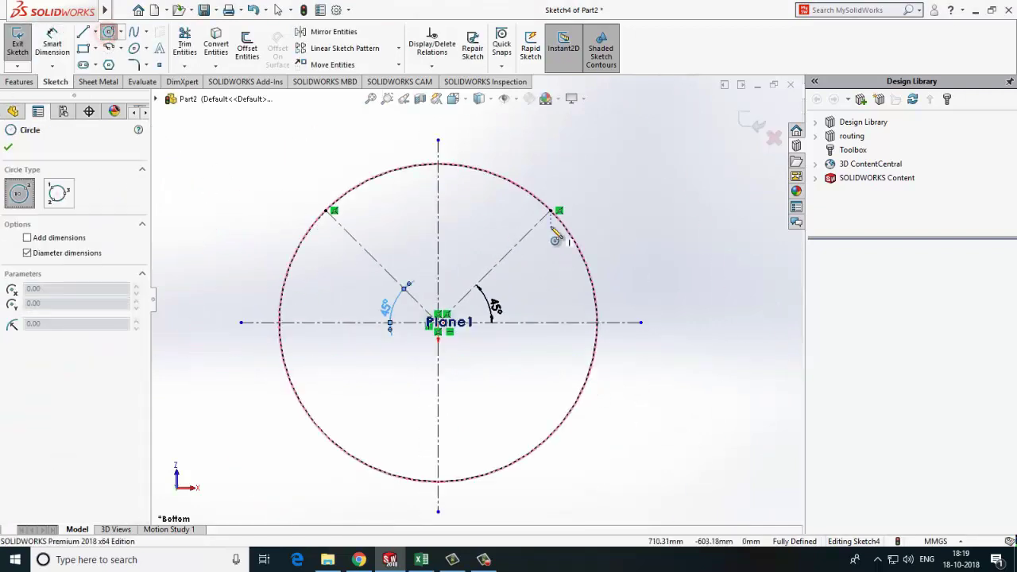
click(550, 211)
click(578, 223)
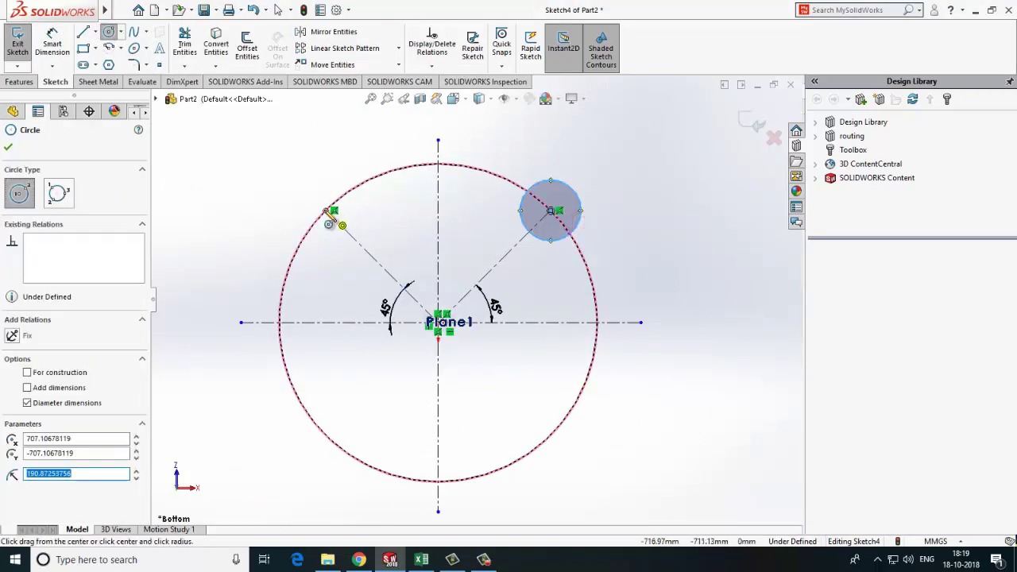
click(326, 210)
click(356, 205)
key(Escape)
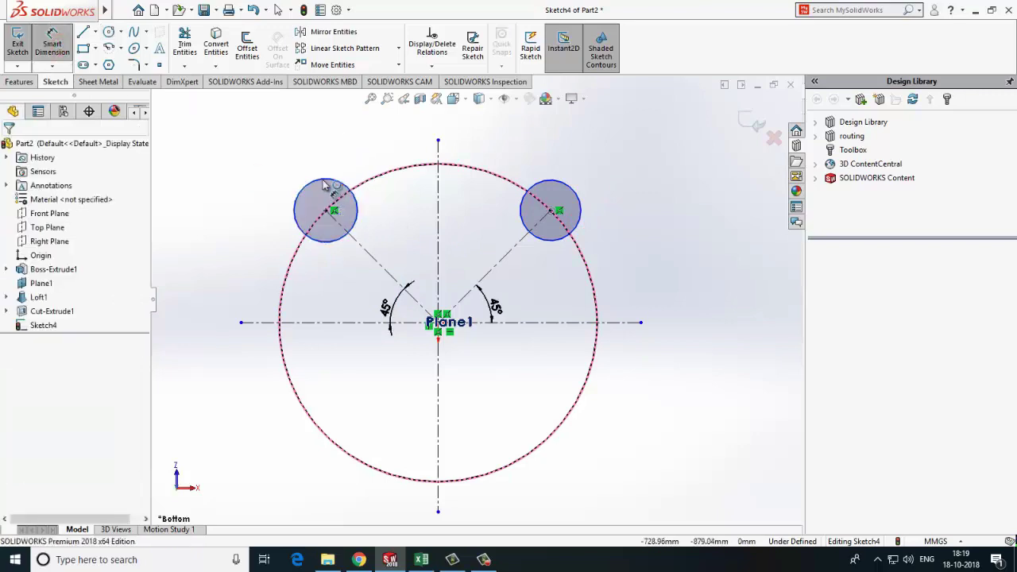
- Dimension both small circles with a diameter of 100 mm
click(324, 185)
click(324, 159)
text(100mm)
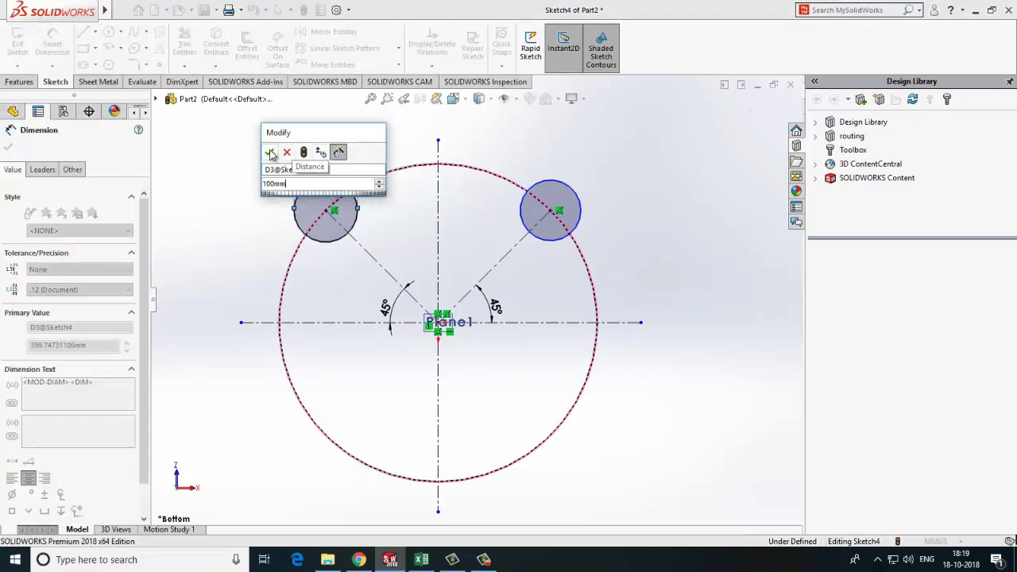
click(270, 153)
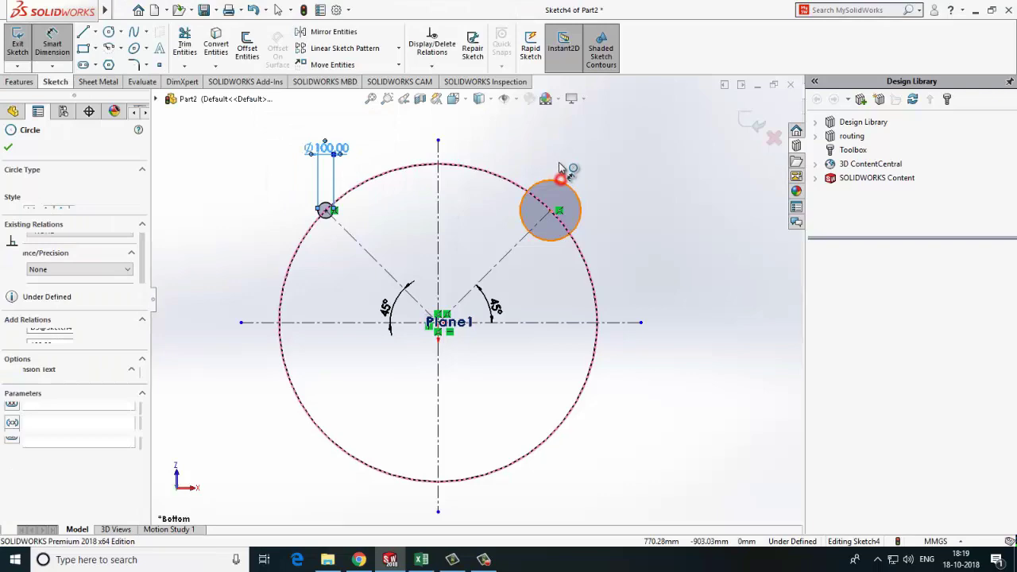
click(556, 181)
click(556, 156)
text(100mm)
click(504, 157)
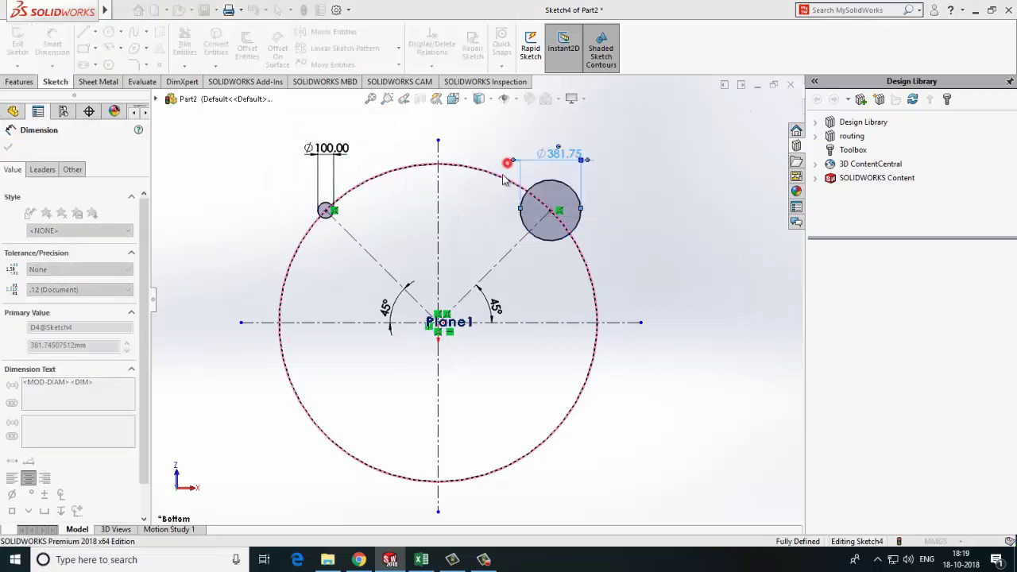
key(Escape)
- Mirror the two circles and their diagonal centerlines about the horizontal centerline, keeping the originals
drag(229, 128, 595, 350)
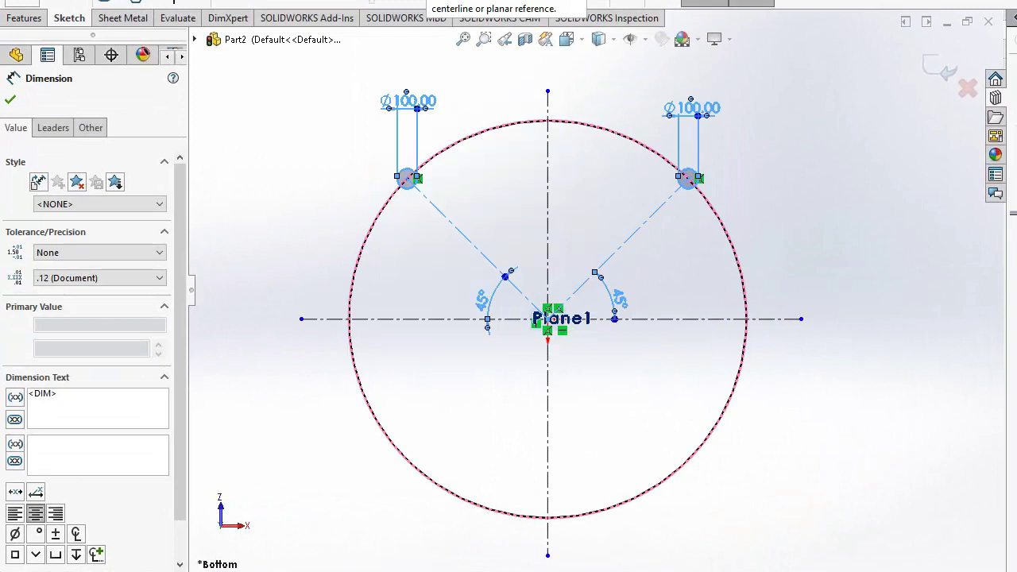
click(429, 1)
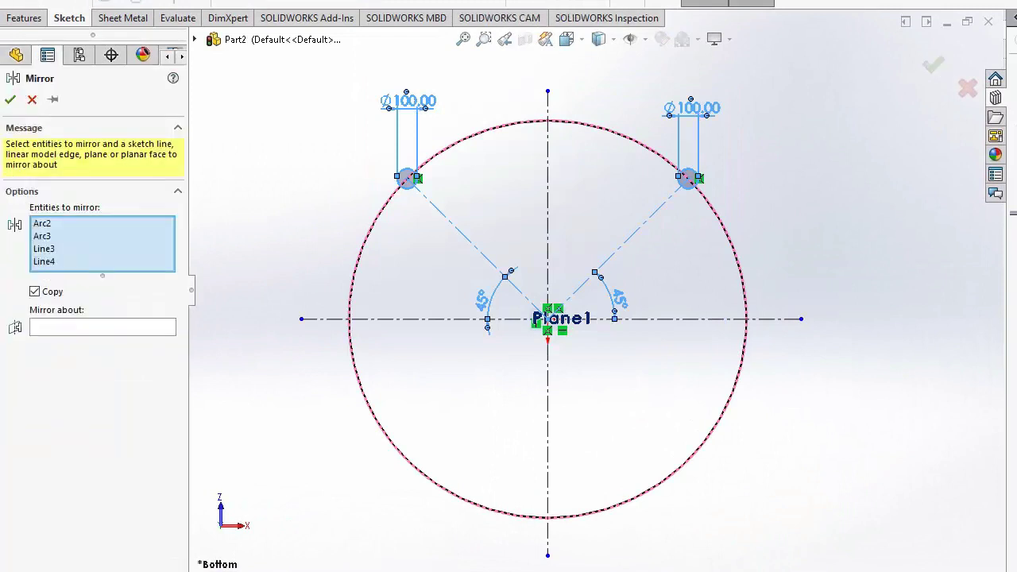
click(79, 327)
click(329, 322)
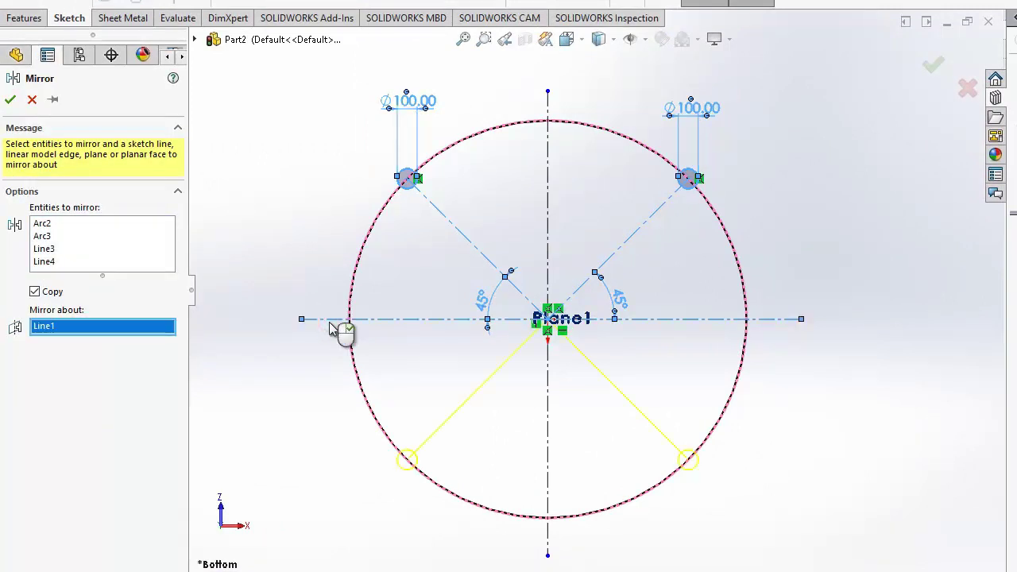
click(11, 101)
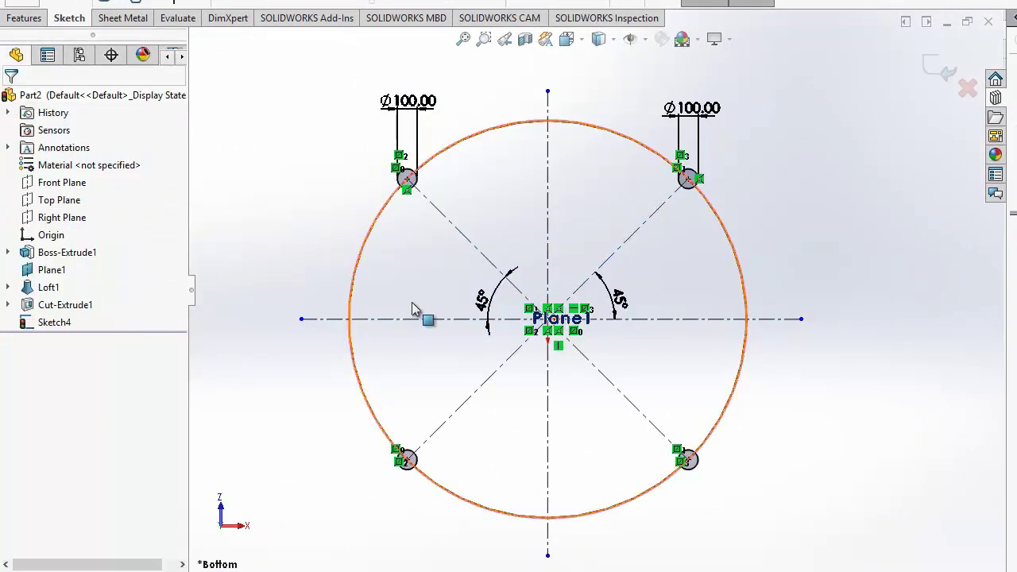
click(686, 177)
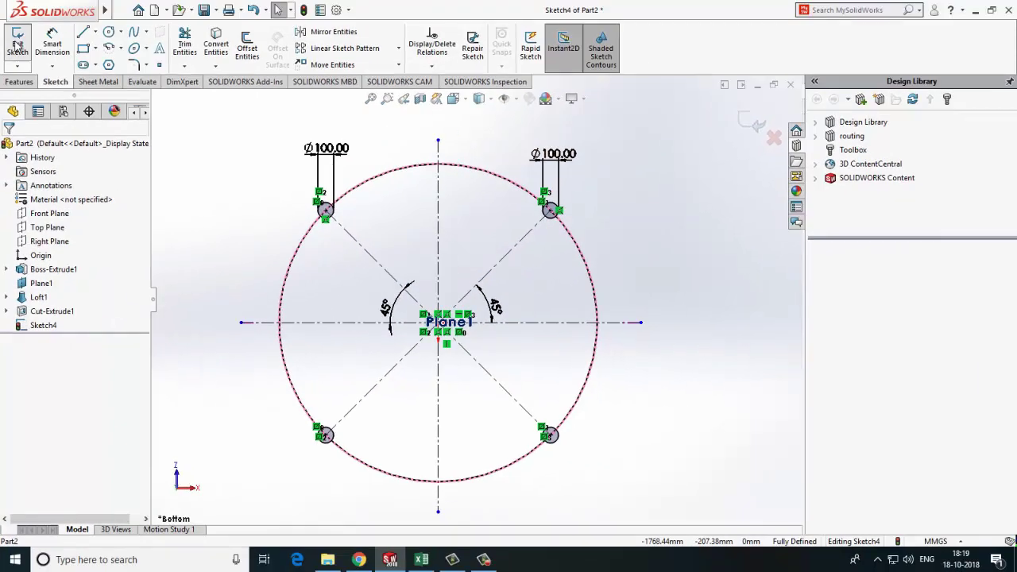
- Exit the sketch and extrude the four circles as legs, 250 mm blind in Direction 1 and also in Direction 2, merging the result
click(19, 44)
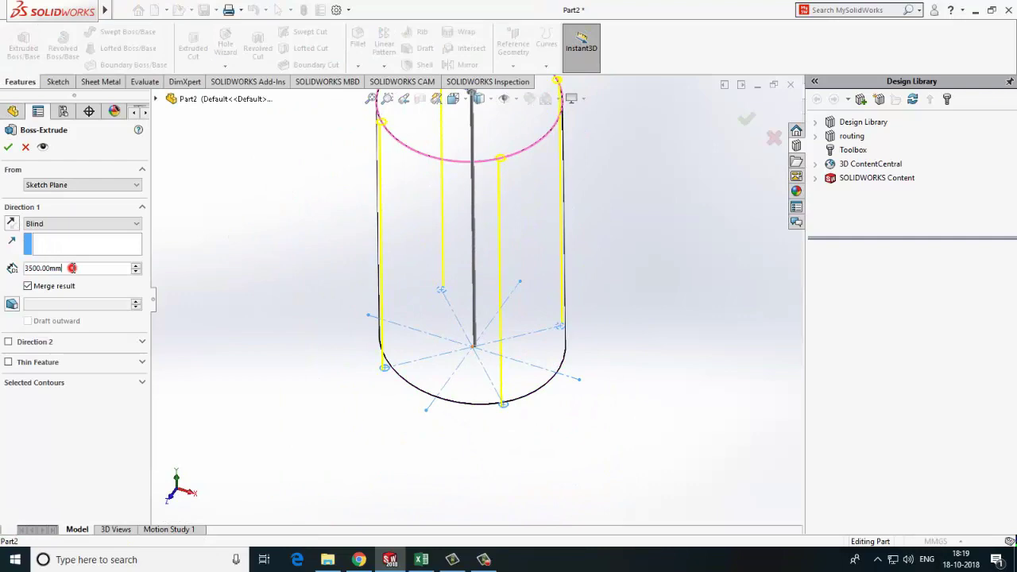
double_click(71, 268)
text(250)
click(8, 343)
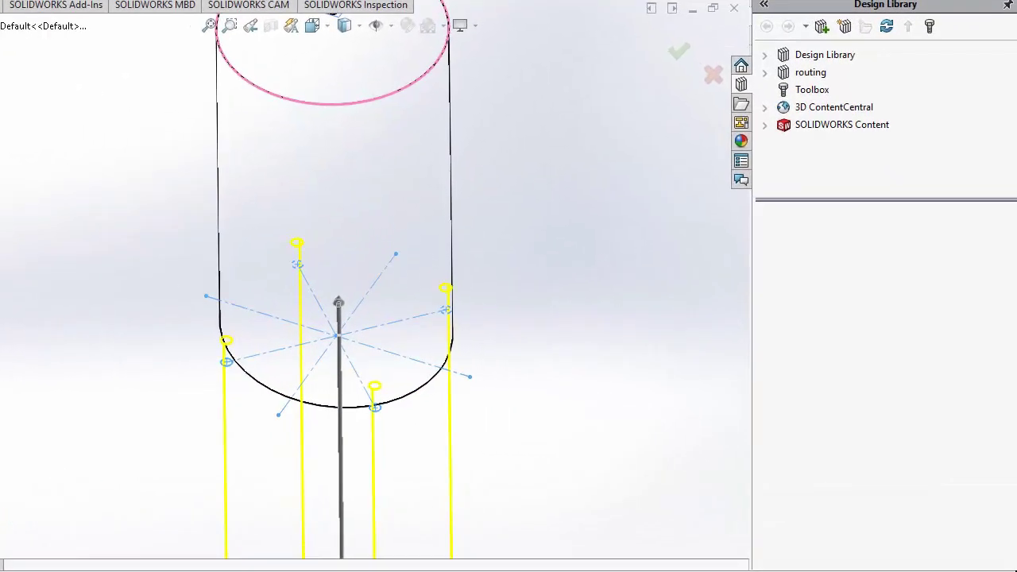
key(Return)
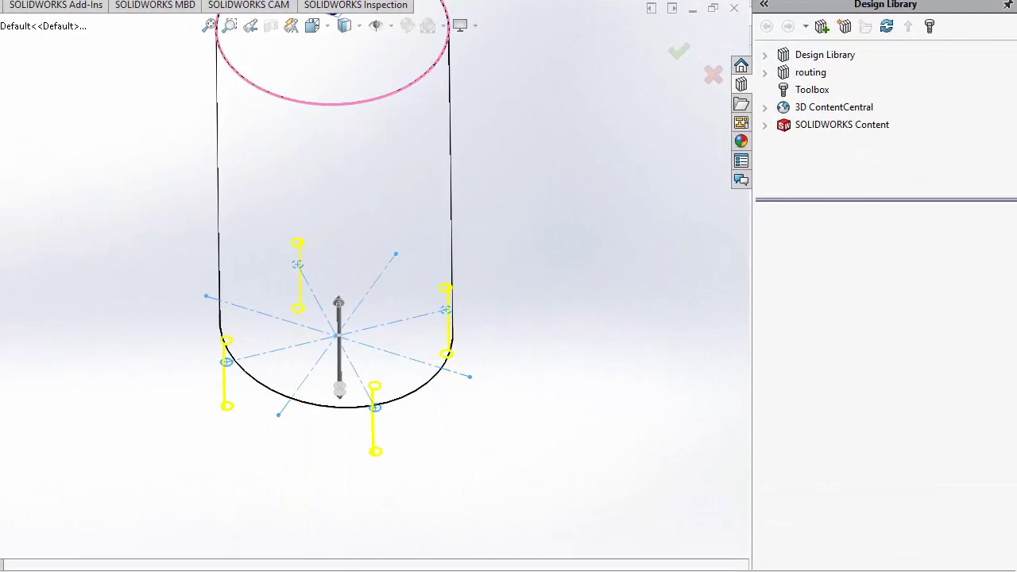
key(Return)
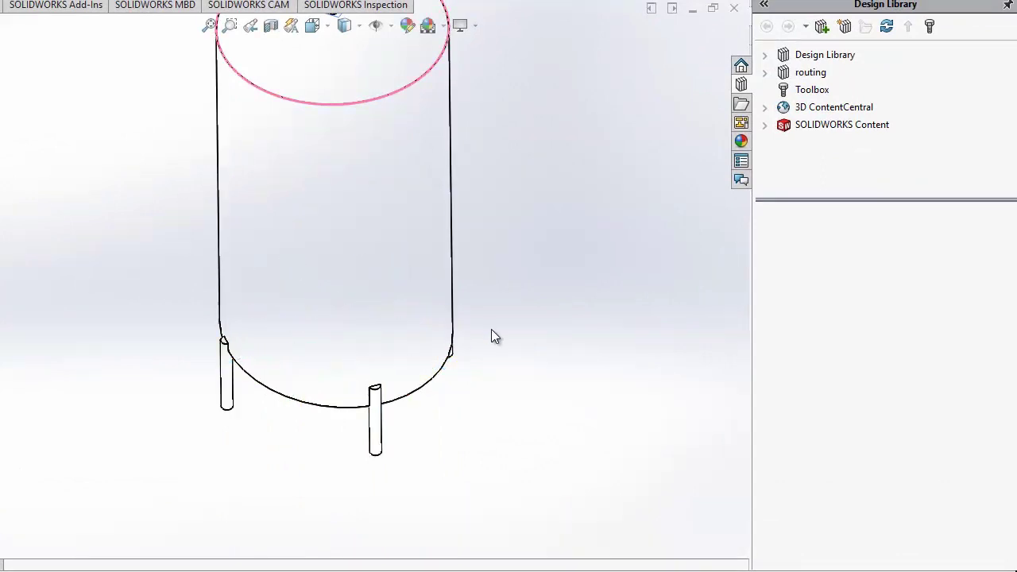
- Display the model shaded with edges and orient it to show the legs under the body
click(358, 30)
click(345, 44)
mouse_move(372, 442)
middle_down()
mouse_move(374, 302)
mouse_move(260, 368)
mouse_move(111, 270)
mouse_move(209, 352)
mouse_move(185, 431)
middle_up()
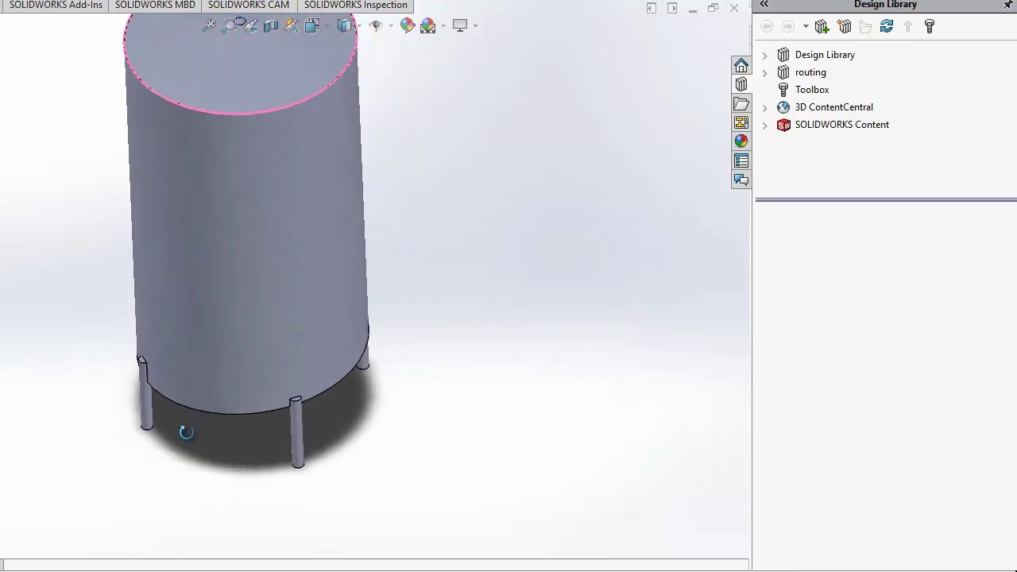
- Start a Fillet feature on the top outer edge of one leg and set its radius to 25 mm
scroll(305, 415, down, 10)
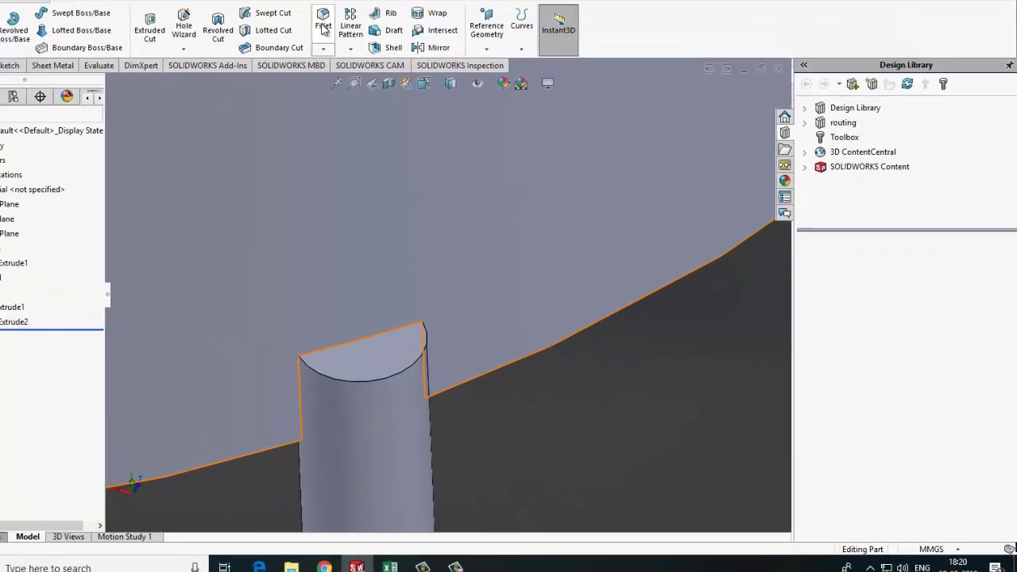
click(322, 27)
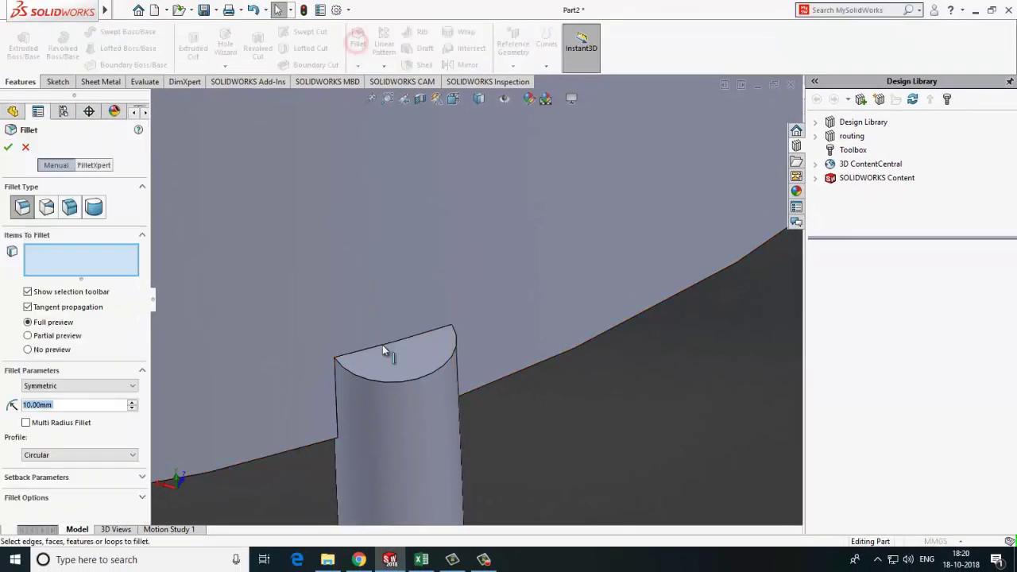
click(398, 386)
text(25)
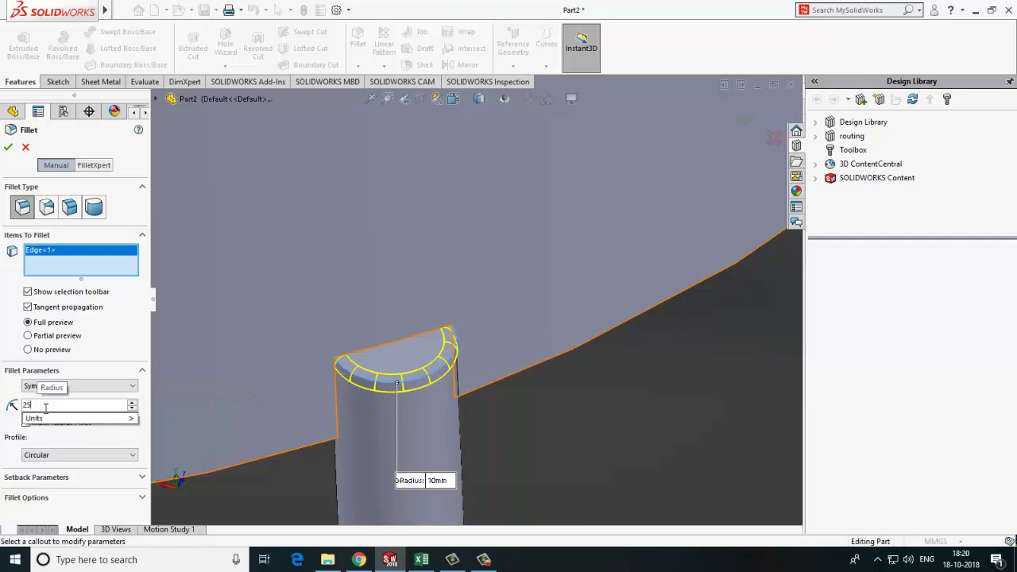
- Add the top outer edges of a second and a third leg to the fillet selection
scroll(431, 391, up, 10)
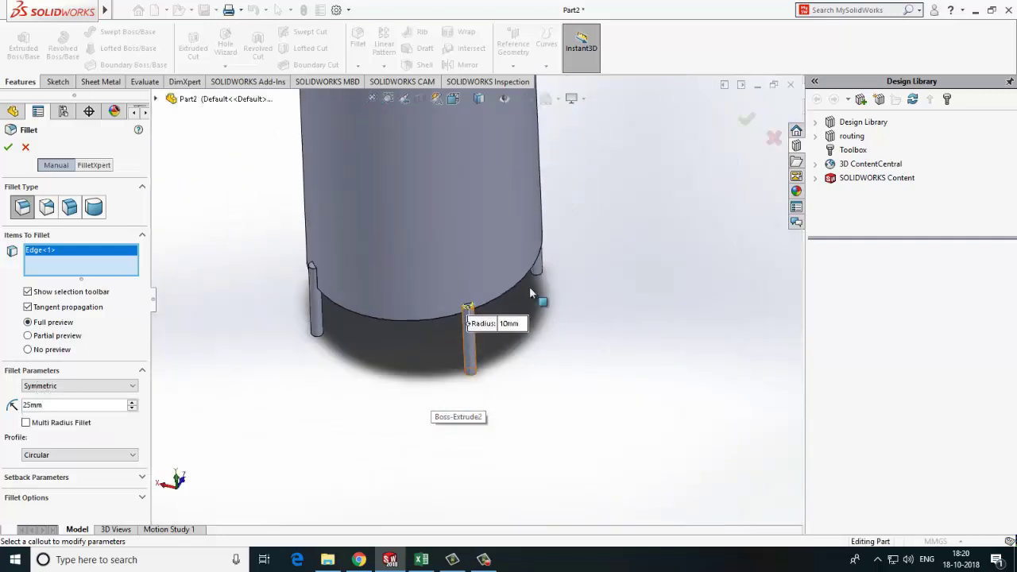
middle_drag(529, 286, 472, 357)
scroll(540, 290, down, 6)
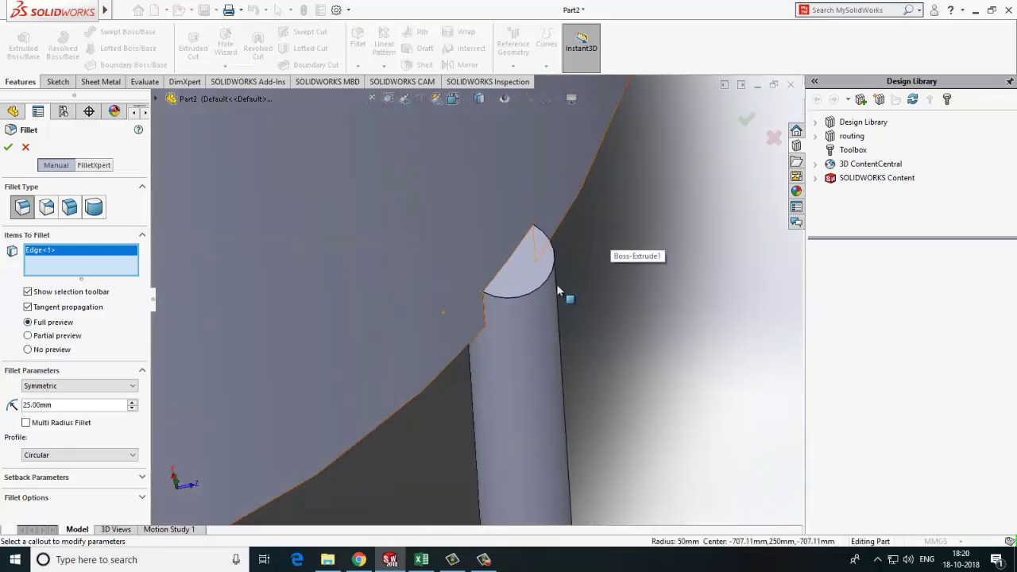
click(540, 291)
scroll(461, 373, up, 9)
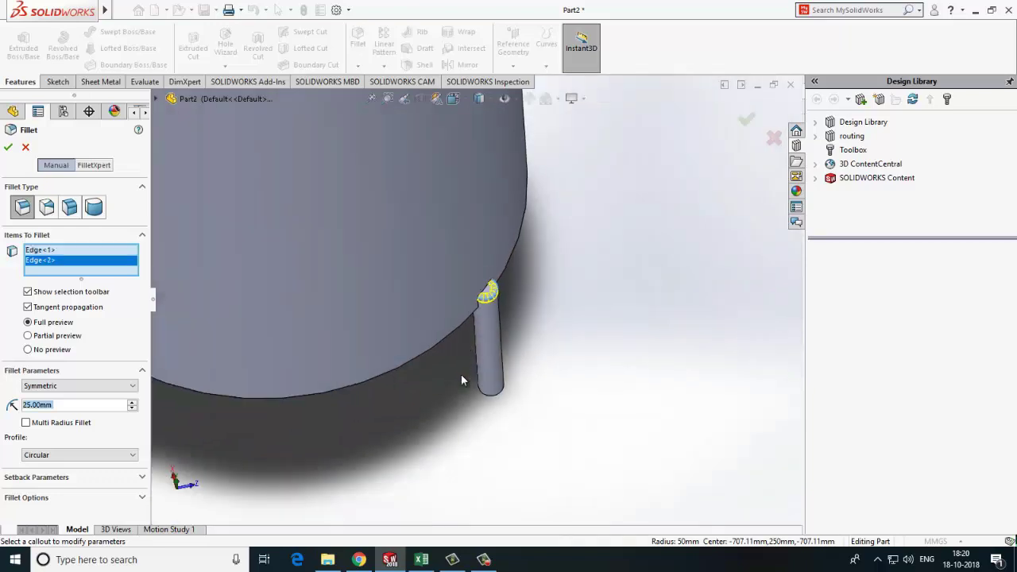
scroll(582, 245, down, 4)
middle_drag(581, 246, 513, 310)
scroll(512, 310, up, 3)
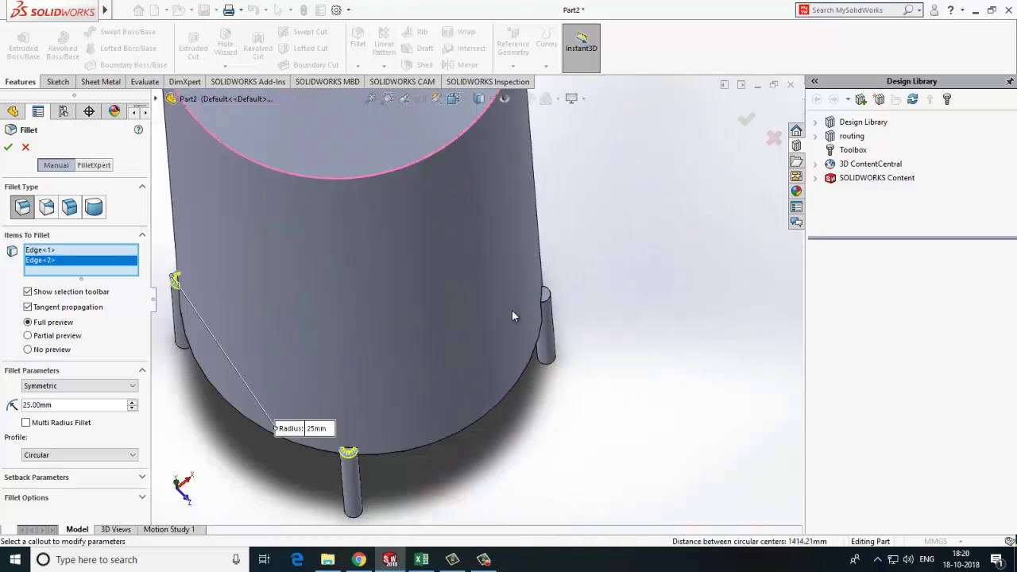
scroll(503, 313, down, 5)
click(475, 296)
- Add the fourth leg's top outer edge to the selection and apply the fillet to all four legs
scroll(438, 322, up, 6)
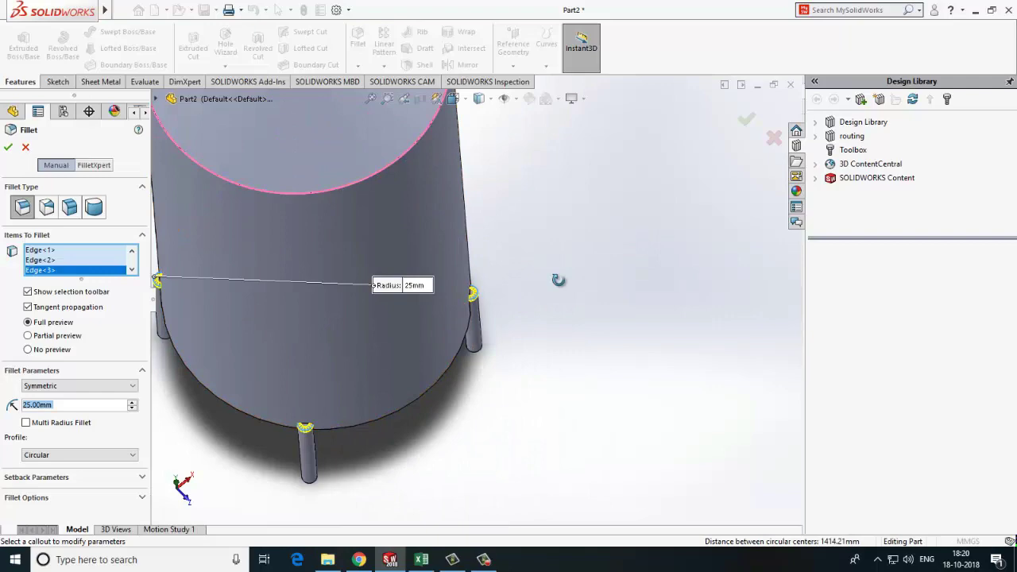
middle_drag(556, 279, 432, 318)
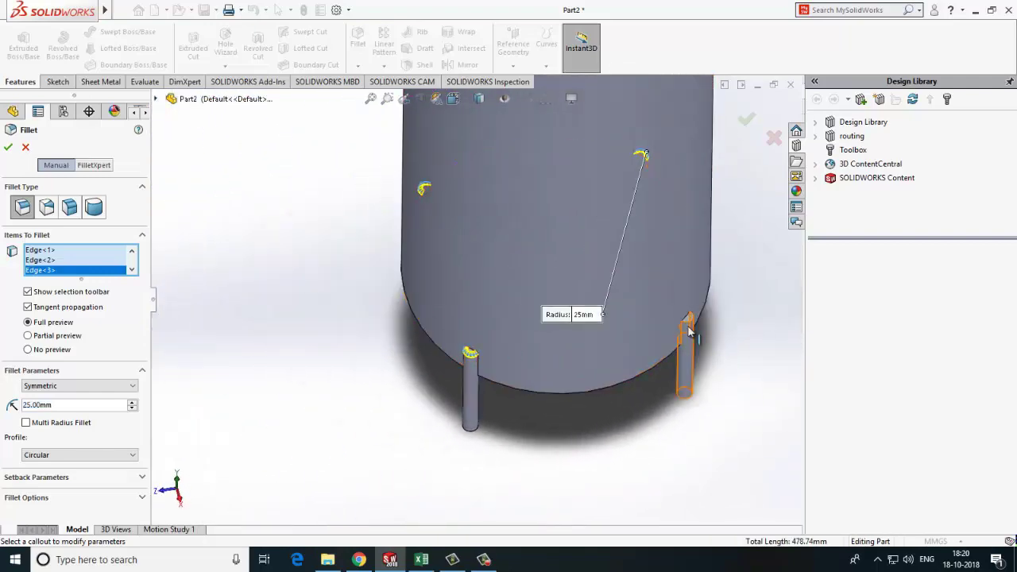
scroll(643, 334, down, 5)
click(537, 256)
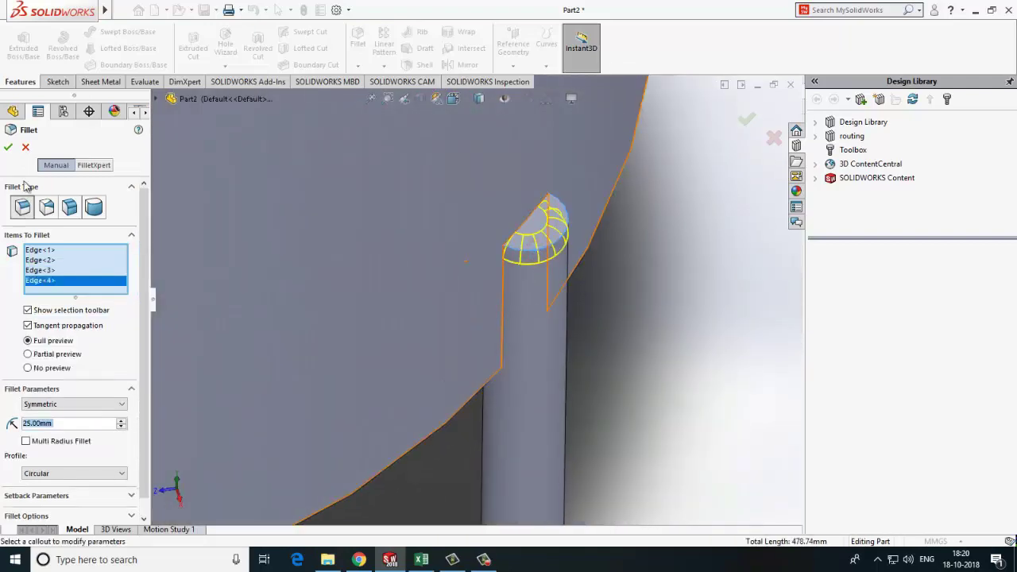
key(Return)
scroll(521, 277, up, 6)
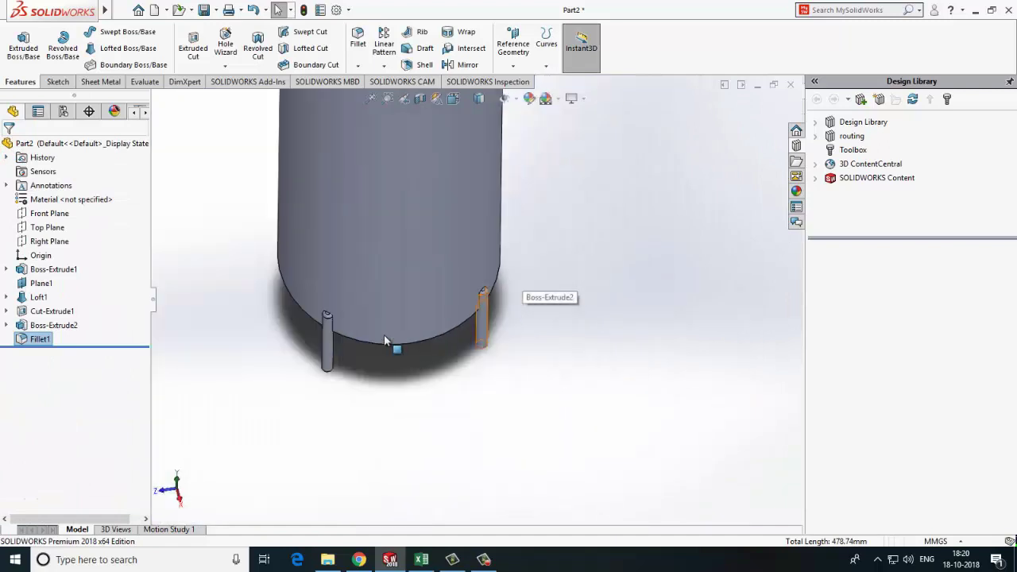
middle_drag(336, 283, 413, 330)
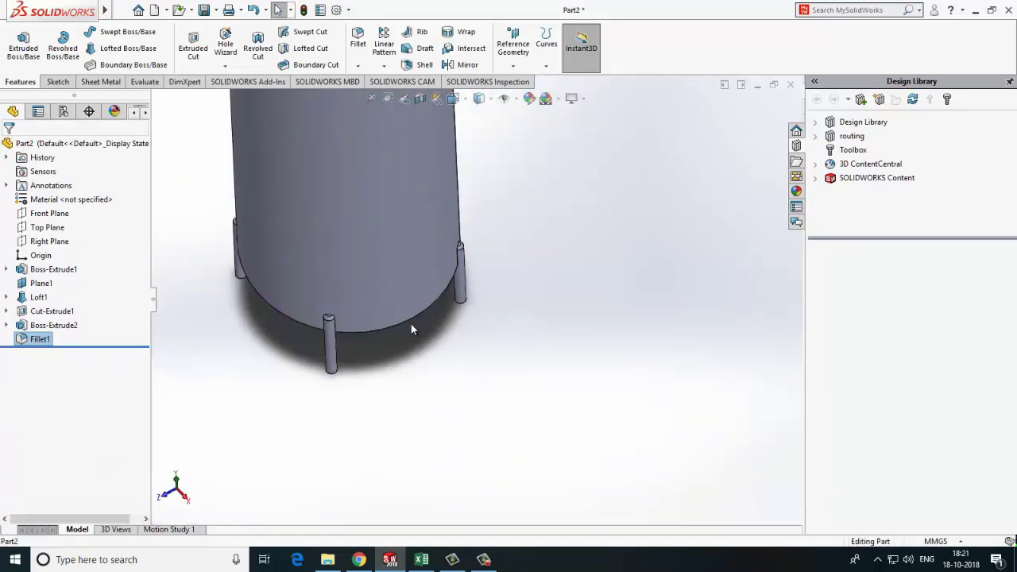
- Open a sketch on Plane1 and draw a circle of 50 mm radius centred on the origin, matching the cone's small top edge
scroll(411, 328, up, 5)
scroll(424, 191, down, 6)
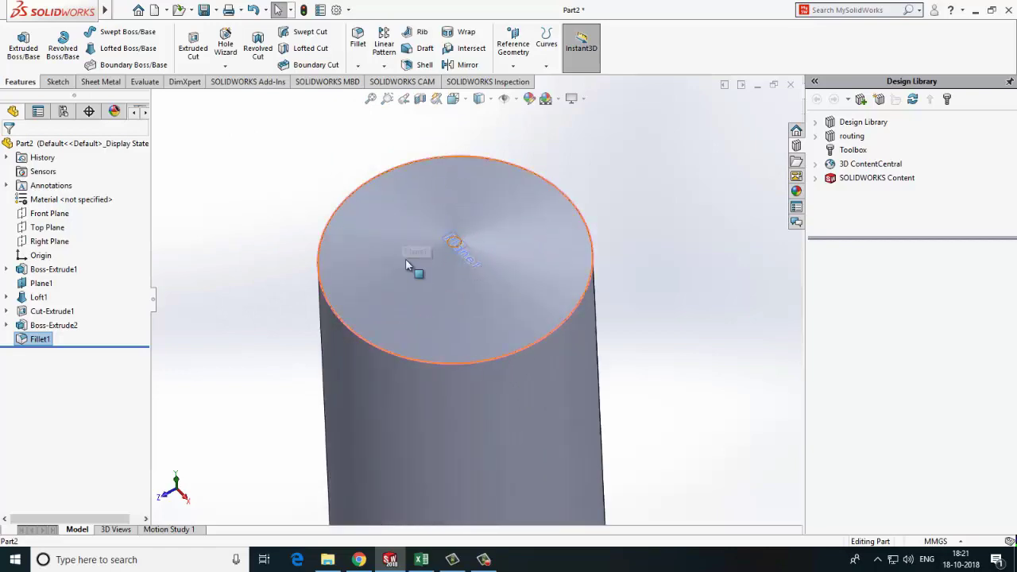
click(44, 286)
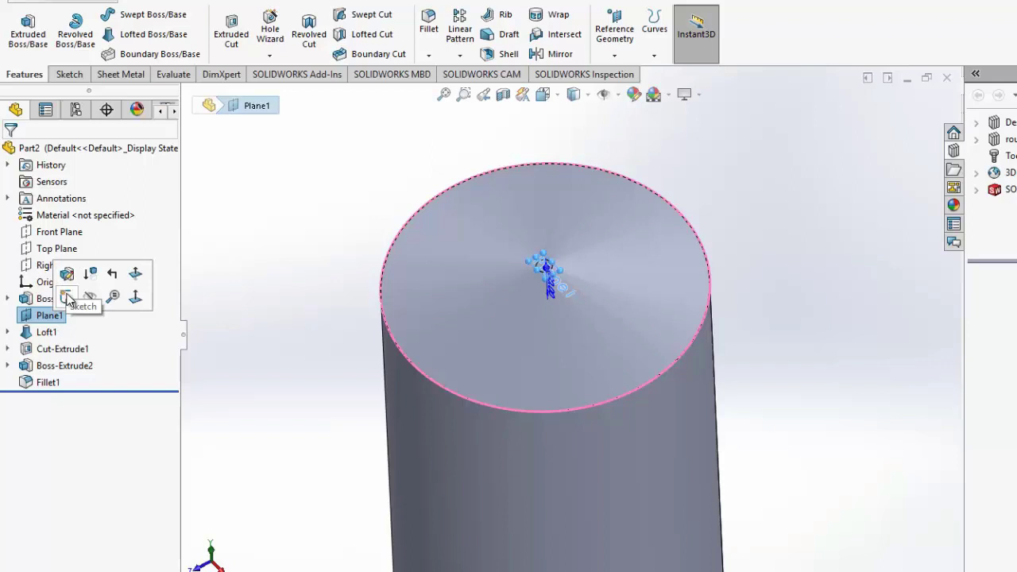
click(67, 297)
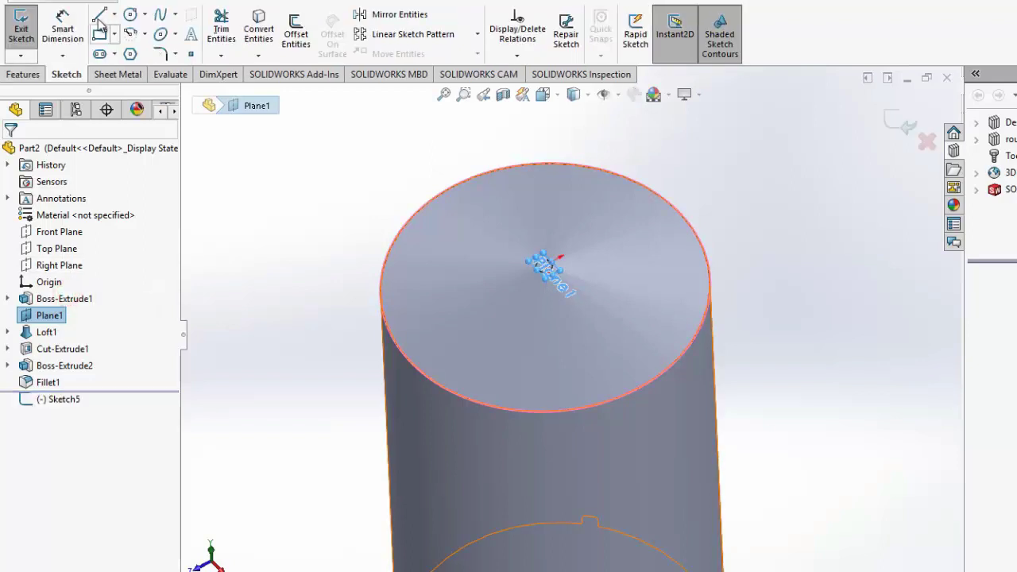
click(130, 15)
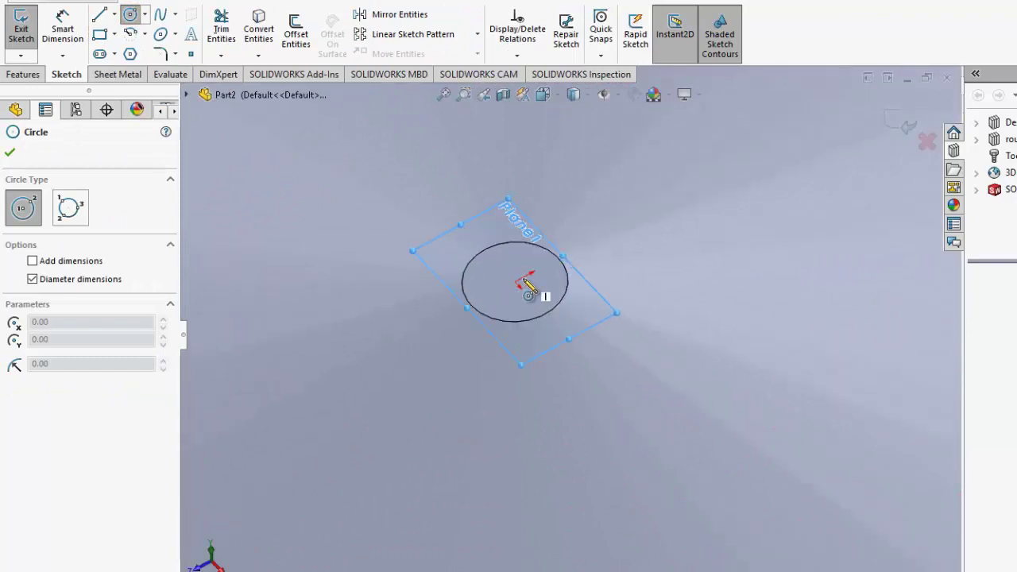
click(515, 282)
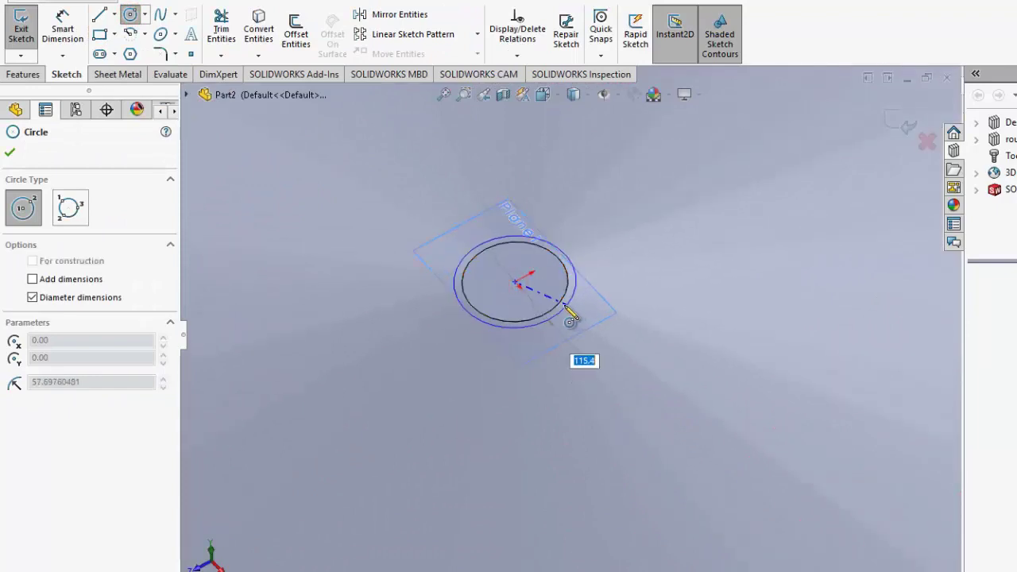
click(558, 318)
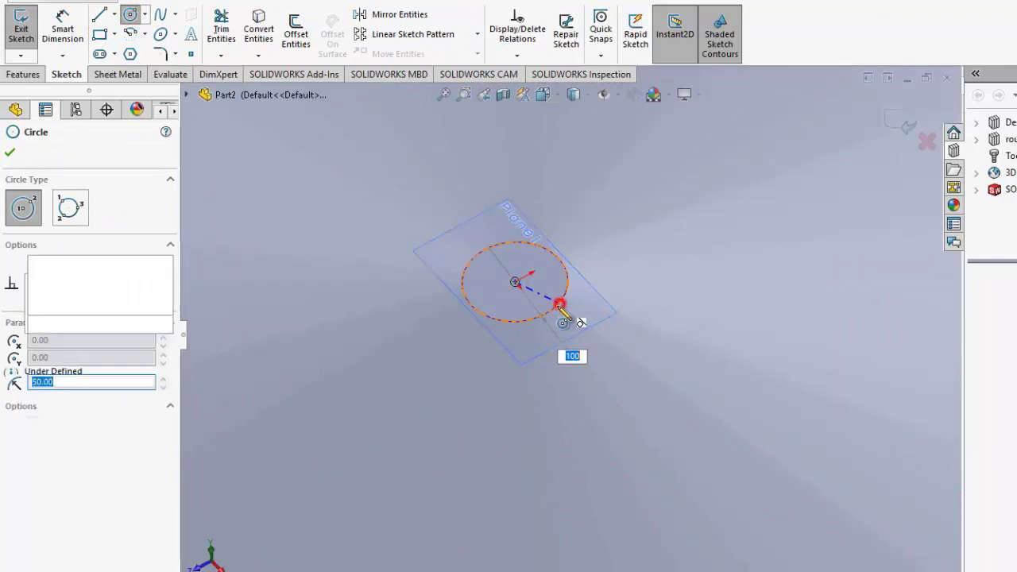
- Orient the model to the top view and display it with hidden lines visible, ending the circle command
click(542, 94)
click(564, 136)
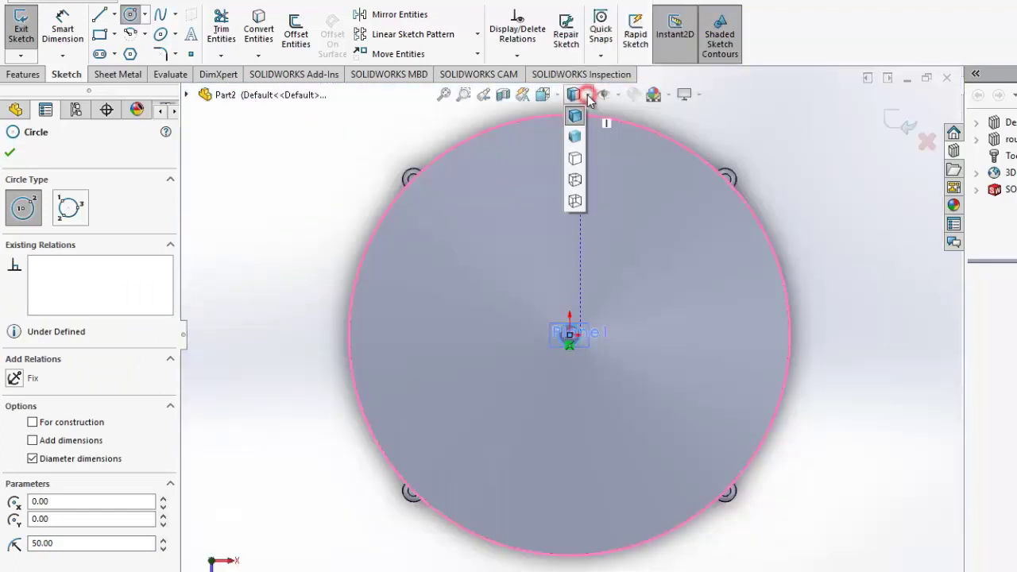
click(574, 180)
scroll(477, 250, up, 2)
key(Escape)
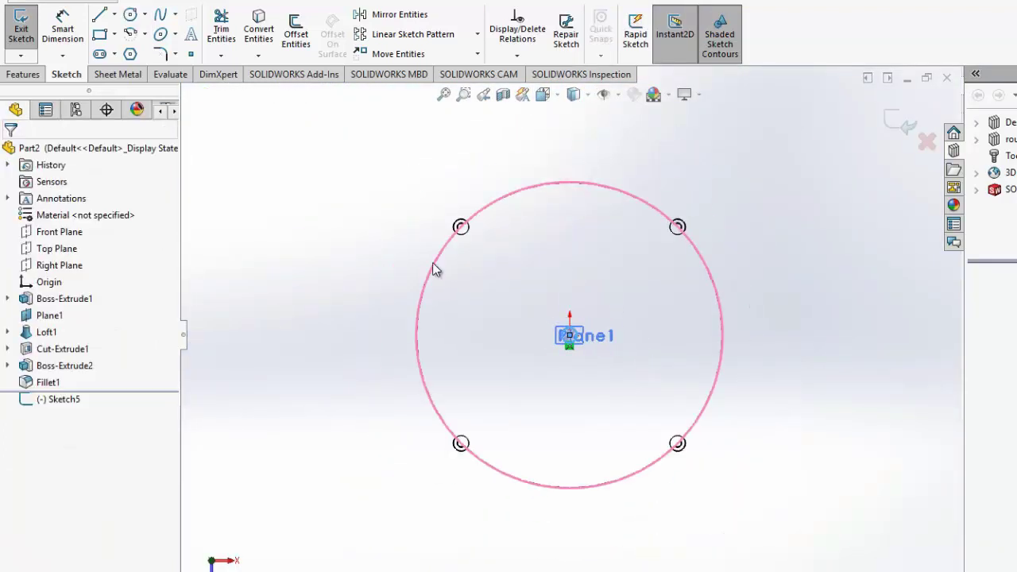
- Draw a horizontal centerline through the origin, extending slightly past both sides of the body's outer circle
click(115, 16)
click(131, 50)
scroll(449, 343, down, 3)
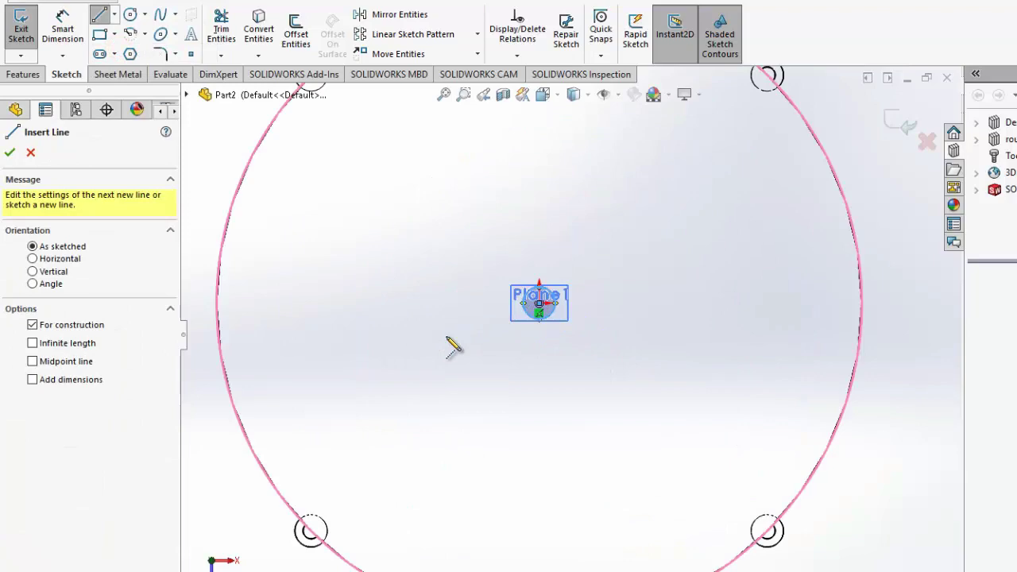
click(197, 302)
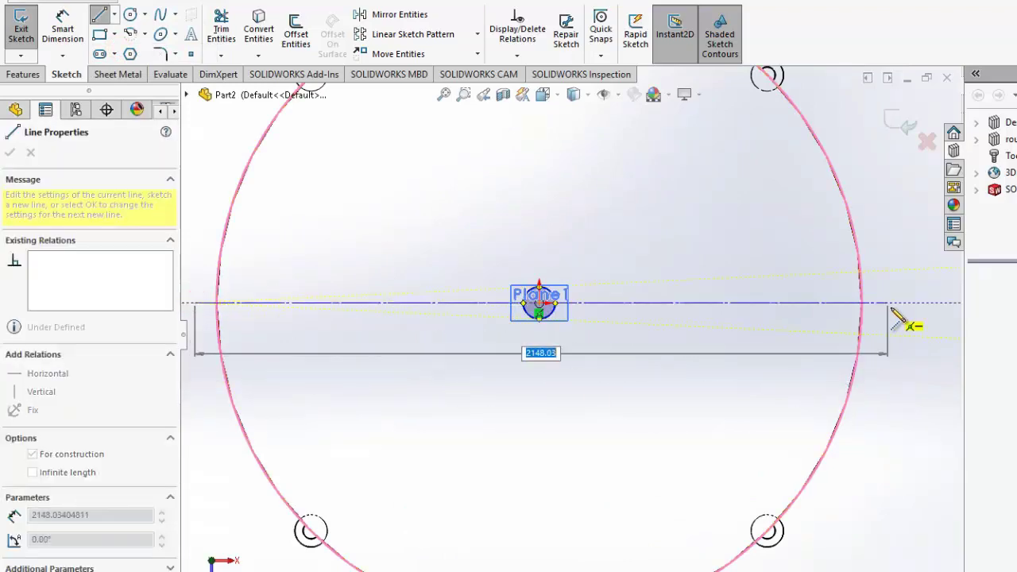
click(897, 305)
key(Escape)
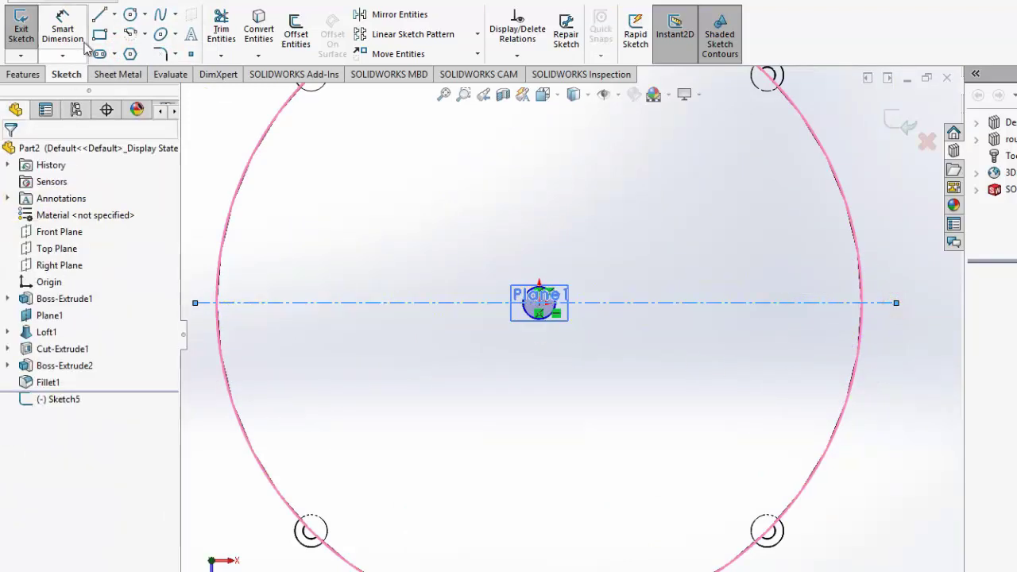
- Try to draw a vertical centerline about 2300 mm long across the body, and delete it
click(114, 17)
click(117, 50)
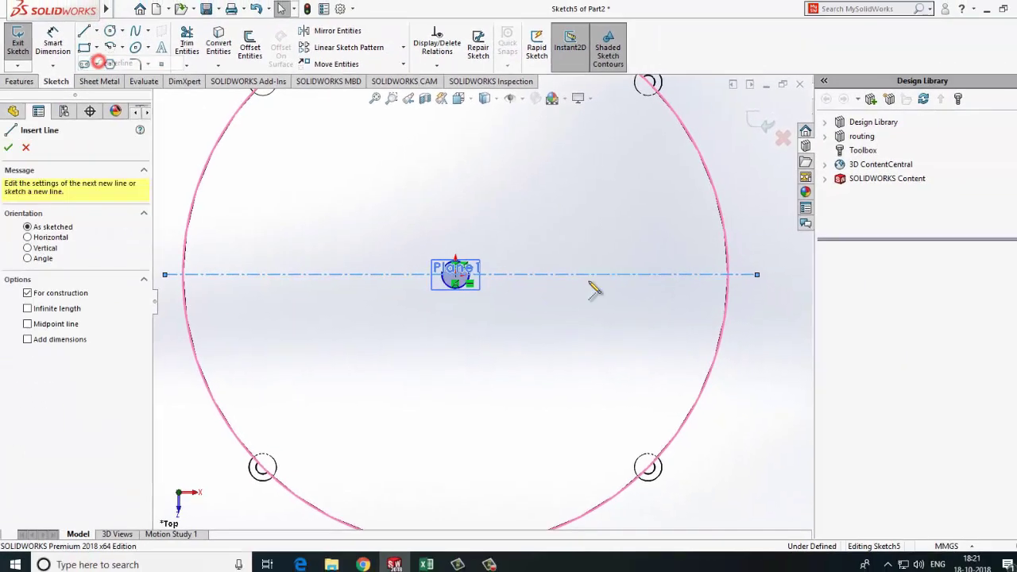
scroll(590, 282, up, 4)
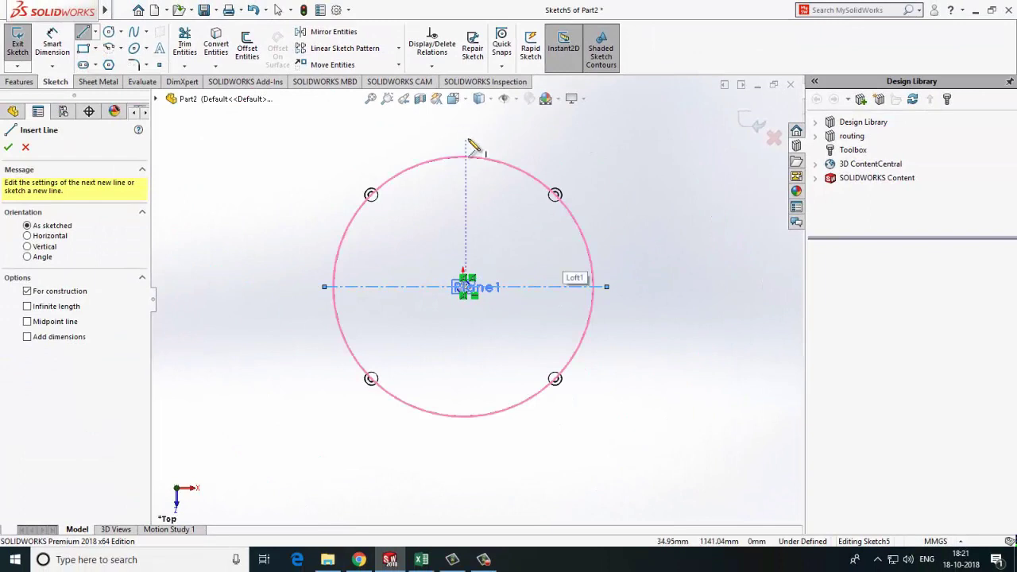
click(468, 139)
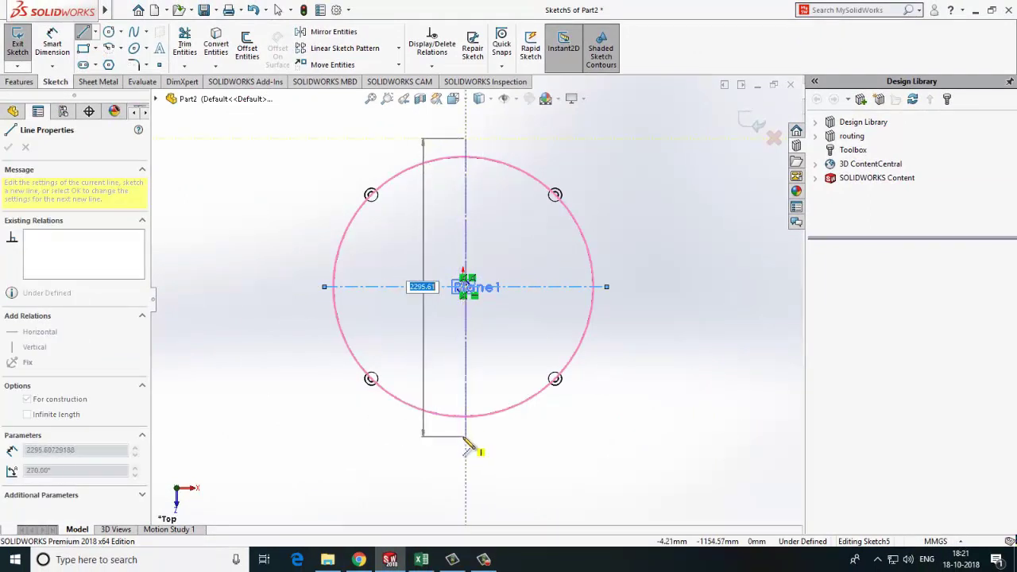
click(463, 436)
key(Escape)
scroll(470, 283, down, 6)
scroll(472, 296, down, 3)
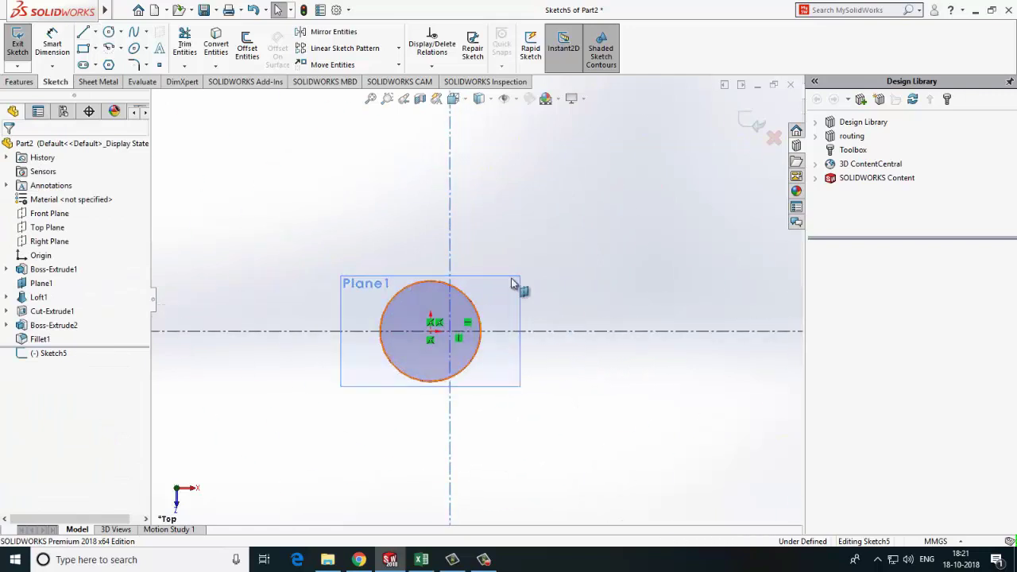
click(453, 240)
key(Delete)
- Draw a vertical centerline passing through the origin, with both ends inside the body's outer circle
click(94, 31)
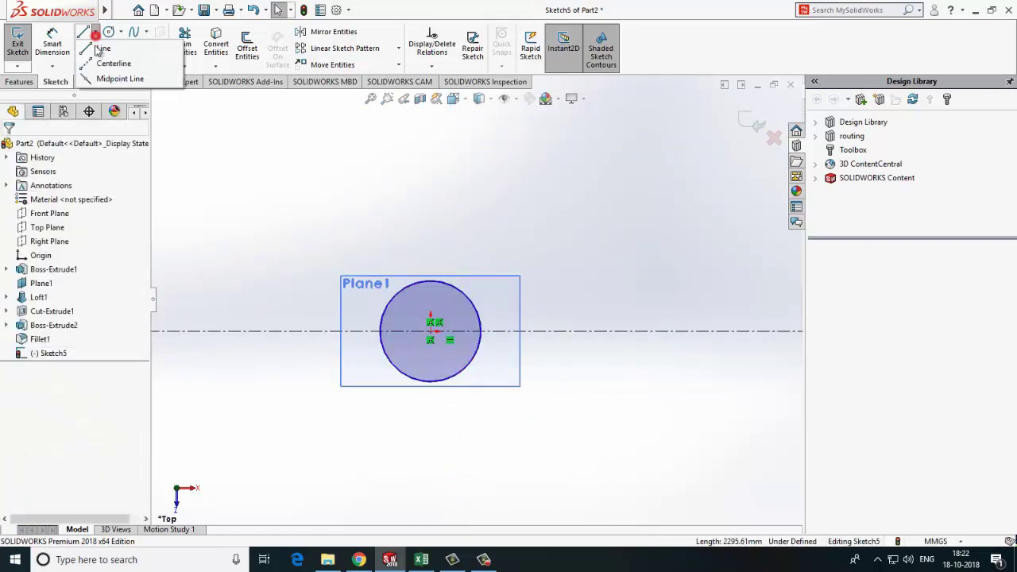
click(107, 61)
scroll(477, 298, up, 5)
click(466, 182)
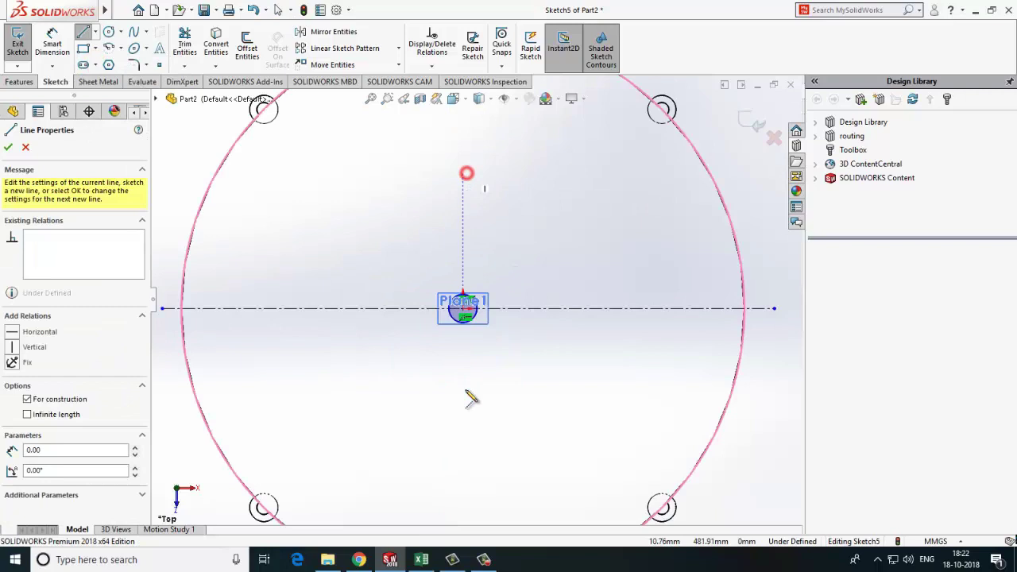
click(466, 426)
key(Escape)
- Draw an angled centerline from the origin up to the body's outer circle, at about 32 degrees above the horizontal centerline
scroll(553, 236, down, 3)
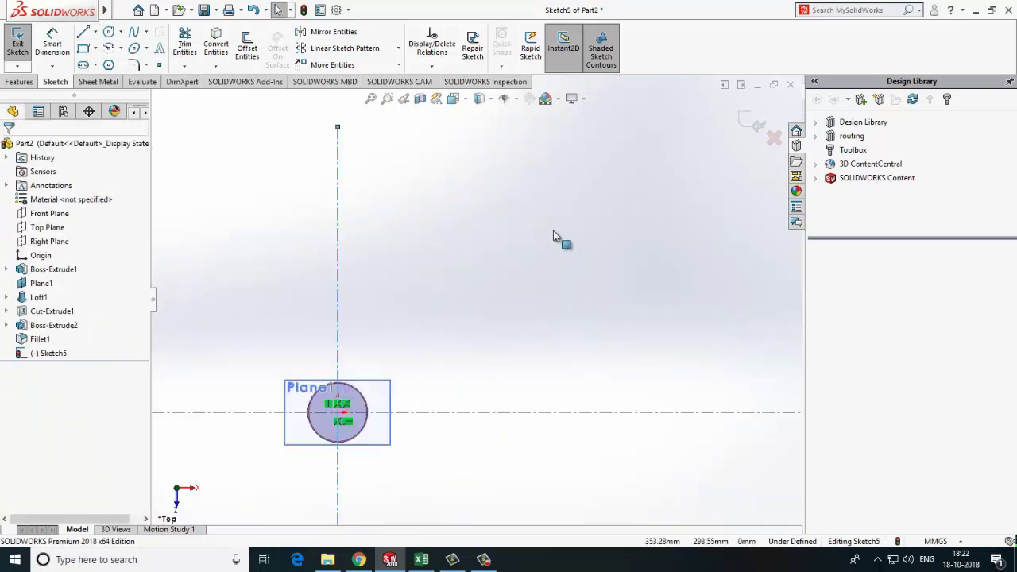
click(94, 31)
click(107, 61)
click(337, 411)
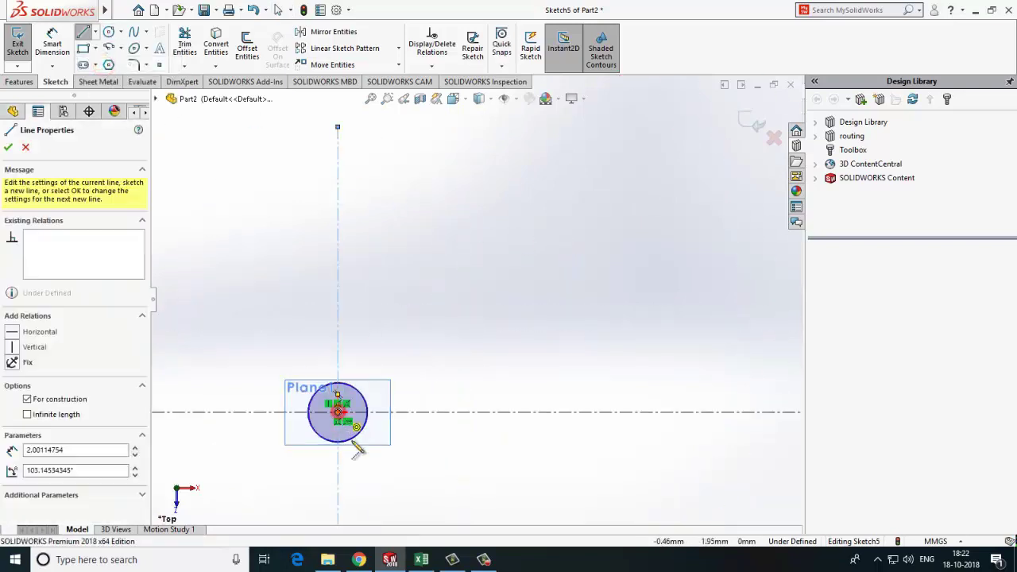
scroll(357, 449, up, 5)
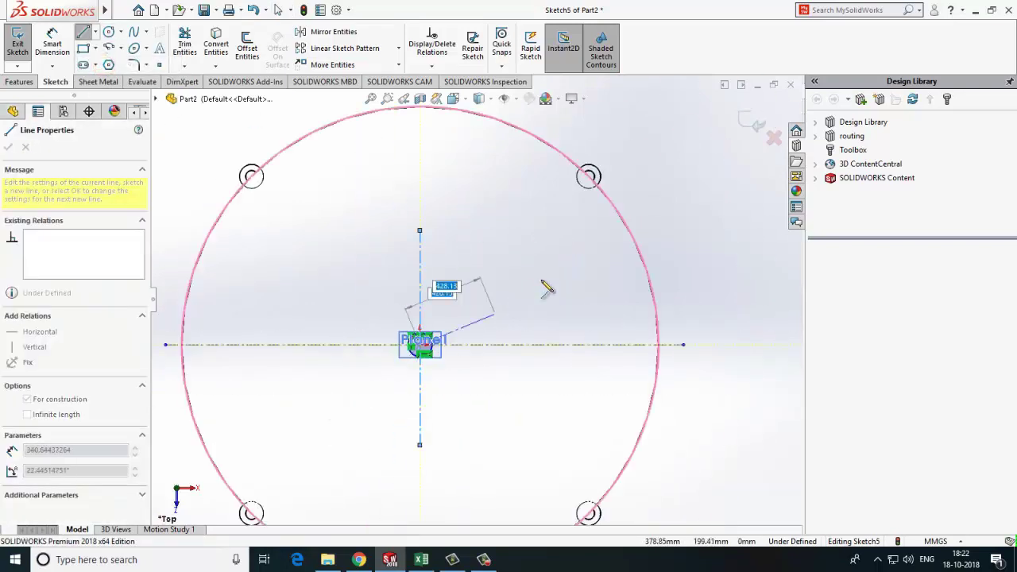
click(622, 211)
key(Escape)
- Dimension the angle between the angled centerline and the horizontal centerline as 30 degrees
click(517, 298)
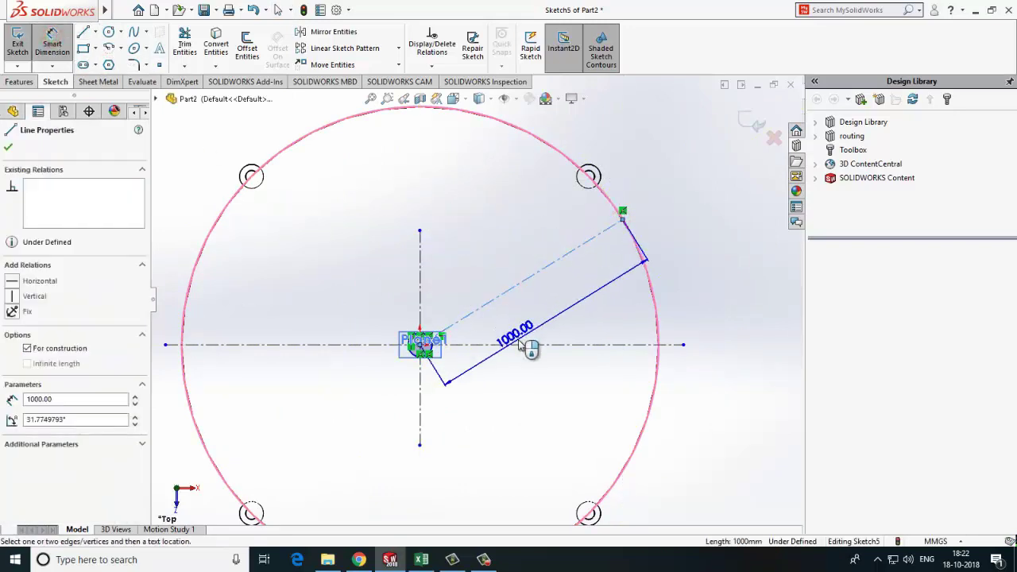
click(518, 344)
click(522, 329)
text(30)
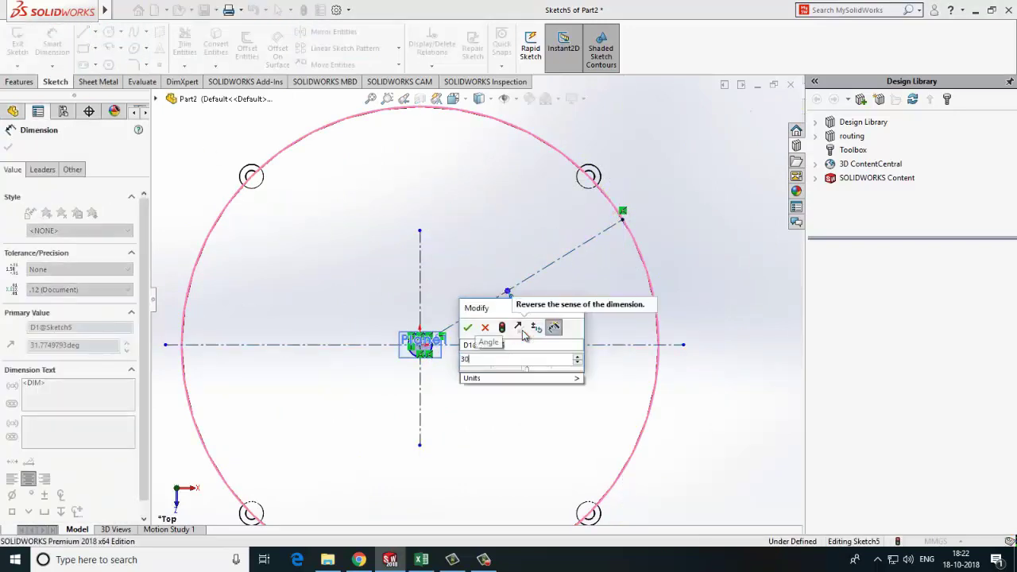
click(468, 328)
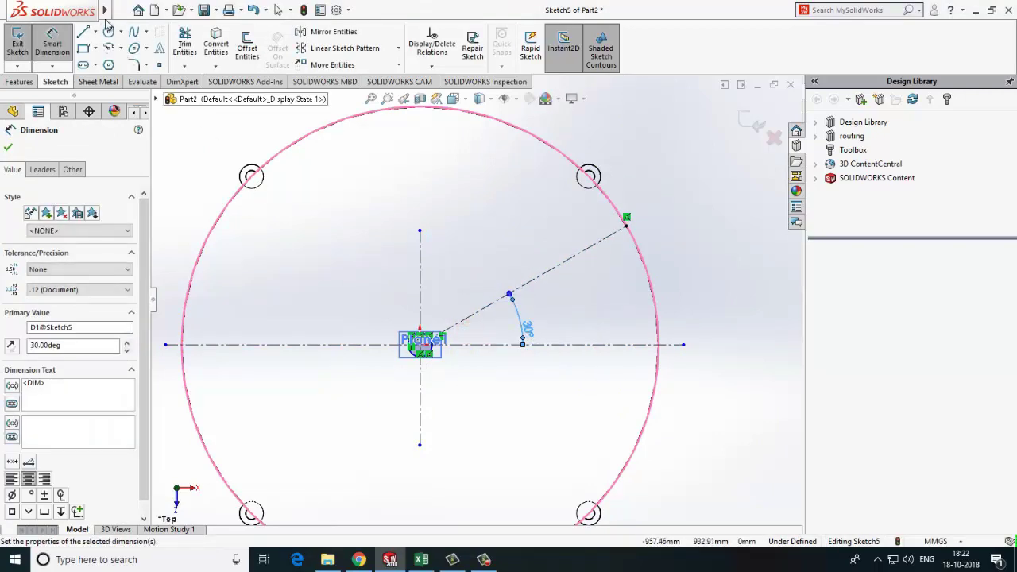
- Sketch a circle about 198 mm in diameter, centered on the 30° centerline between the origin and the body's outer circle
click(109, 32)
click(552, 269)
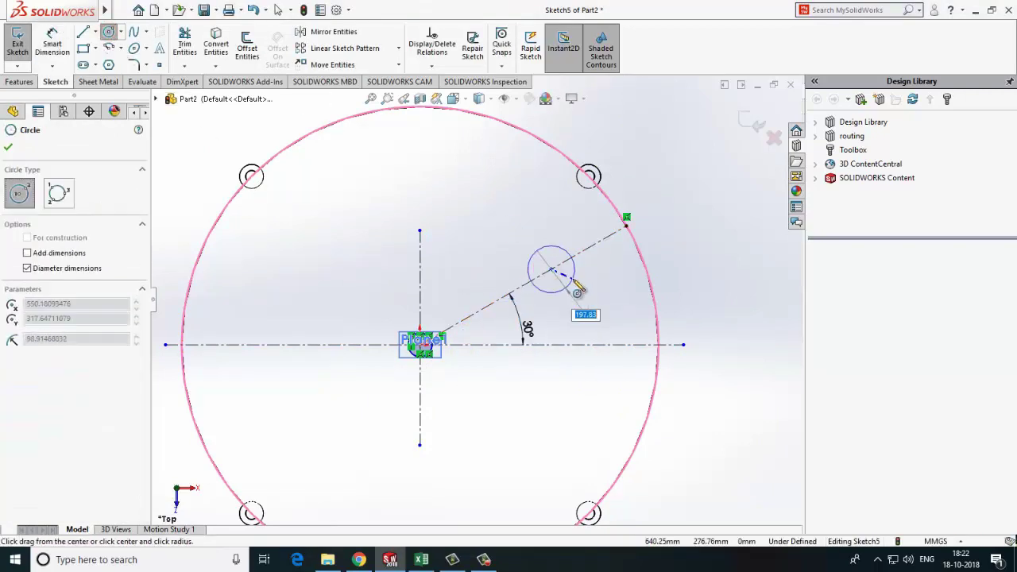
click(572, 278)
- Dimension the diameter of the circle on the angled centerline as 150 mm
click(52, 44)
click(572, 280)
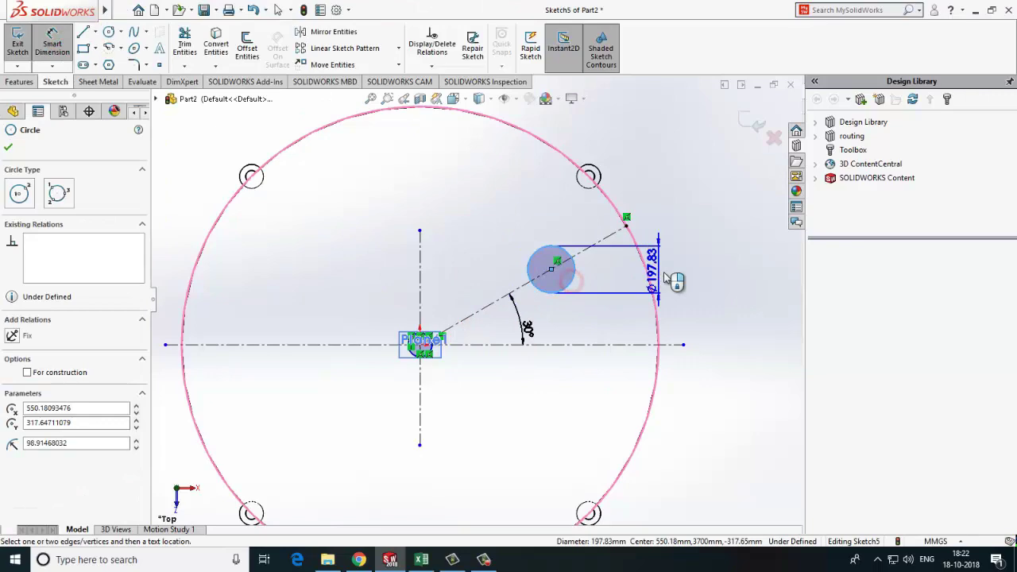
click(676, 279)
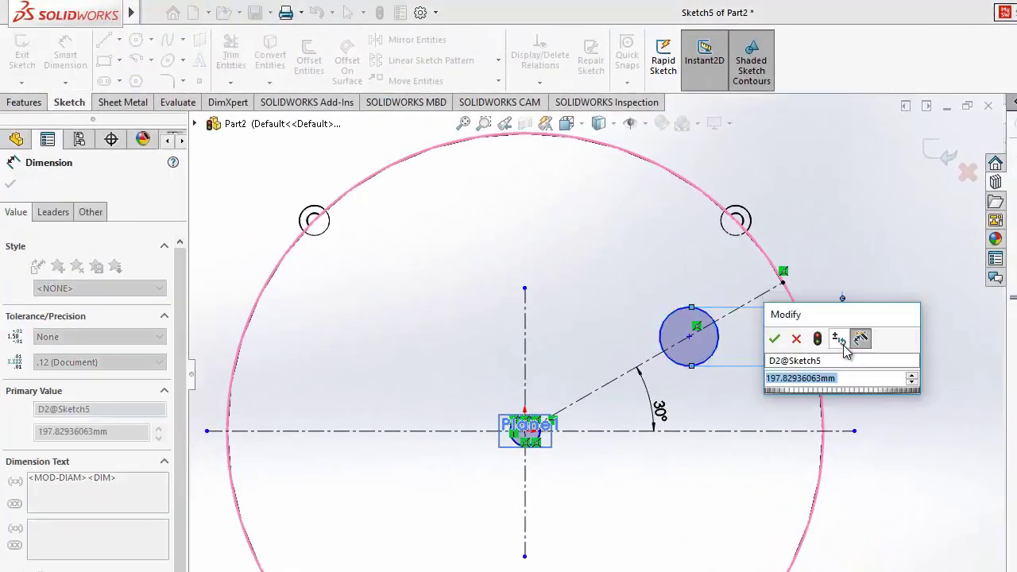
text(150mm)
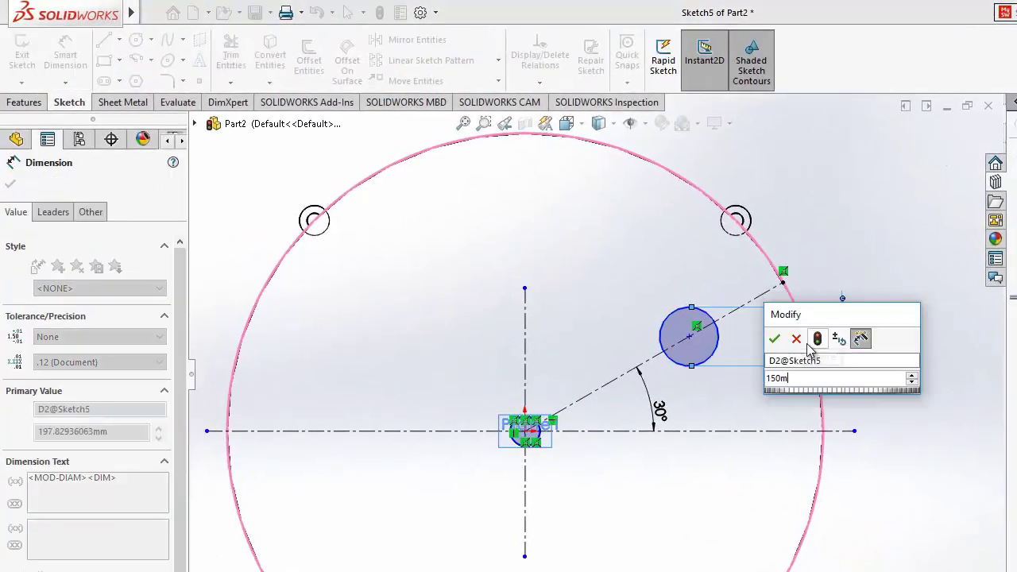
click(775, 338)
- Dimension the distance from the 150 mm circle's center to the origin as 700 mm
click(689, 337)
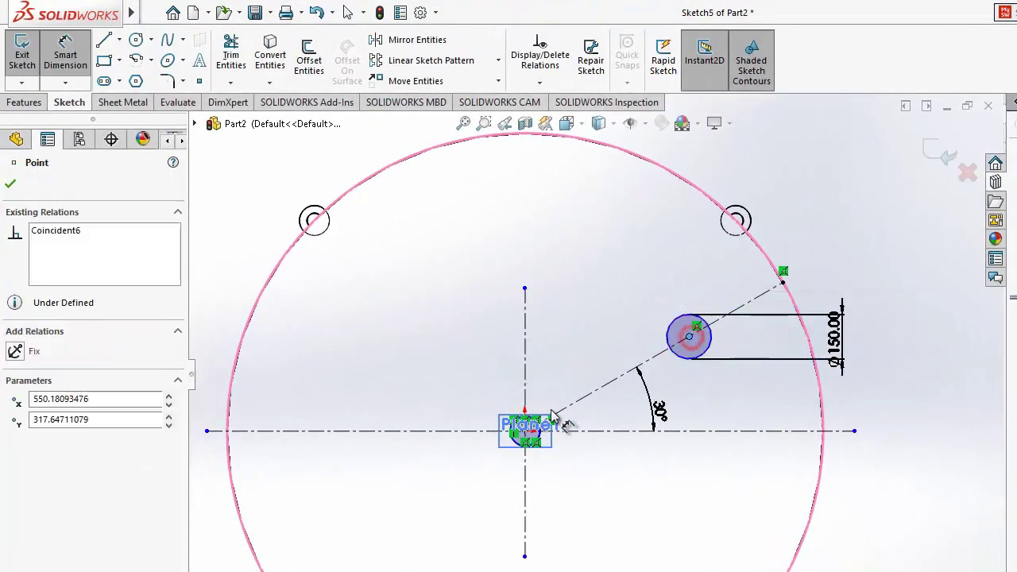
click(534, 438)
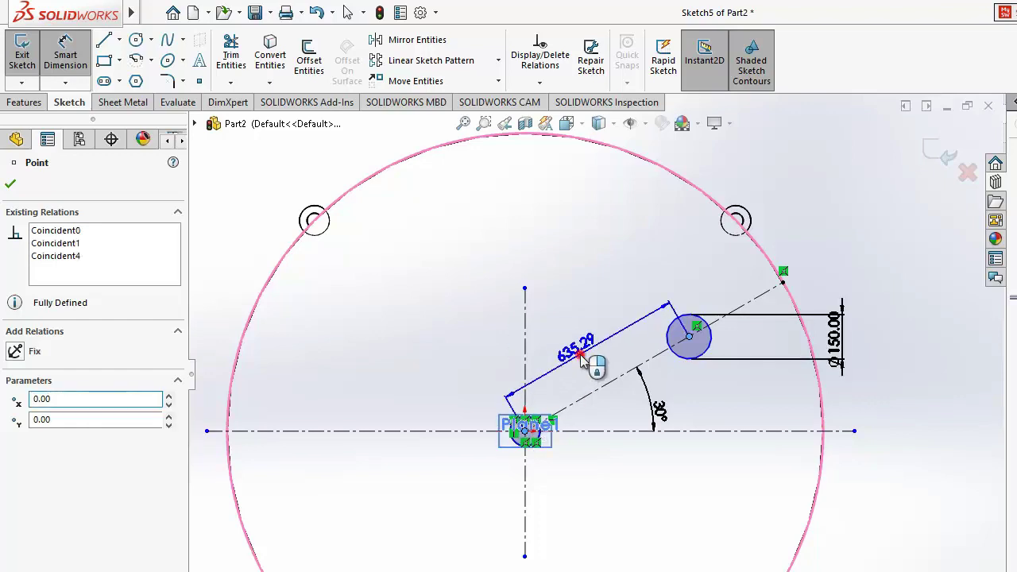
click(584, 359)
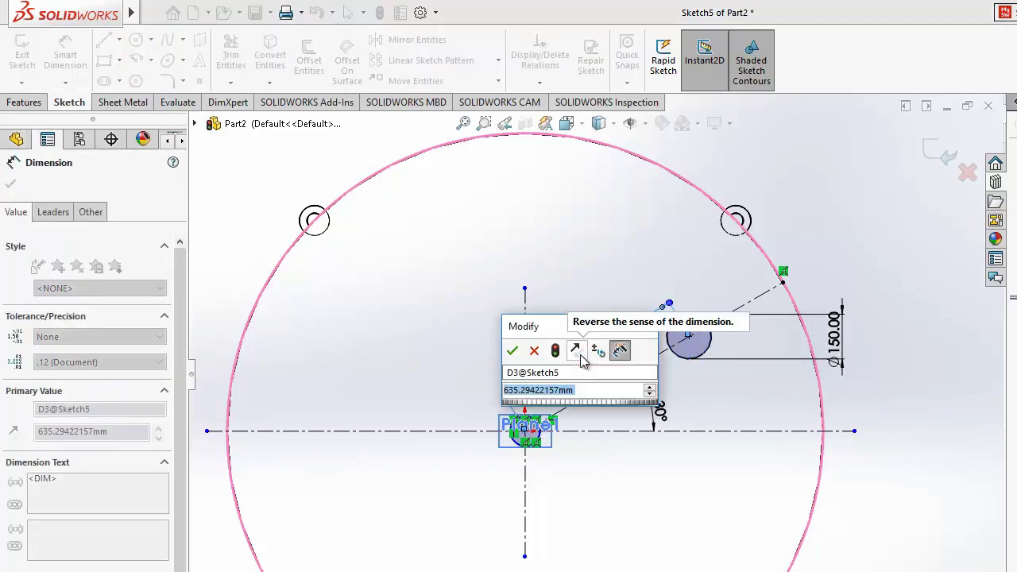
text(700)
key(Return)
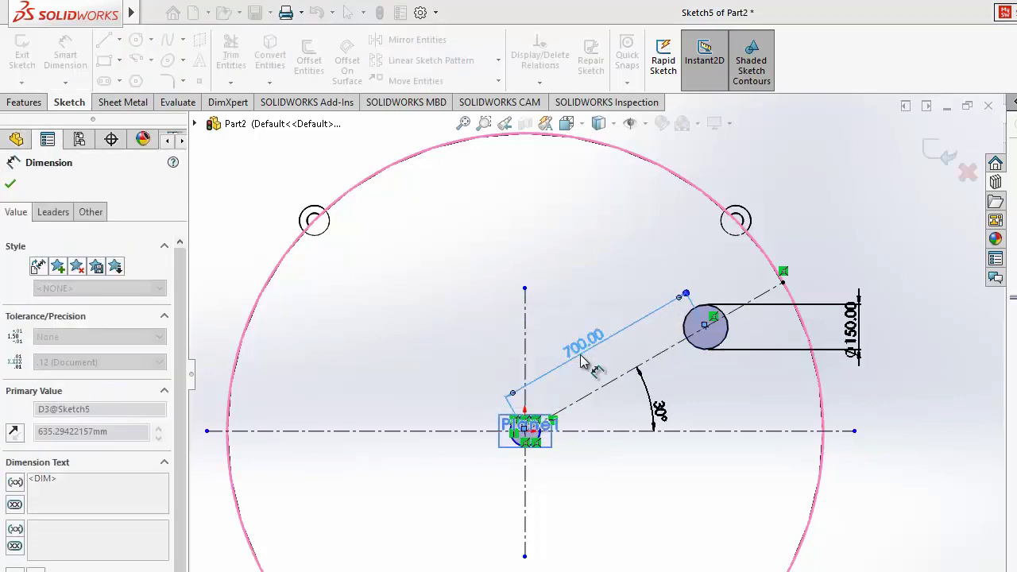
click(13, 185)
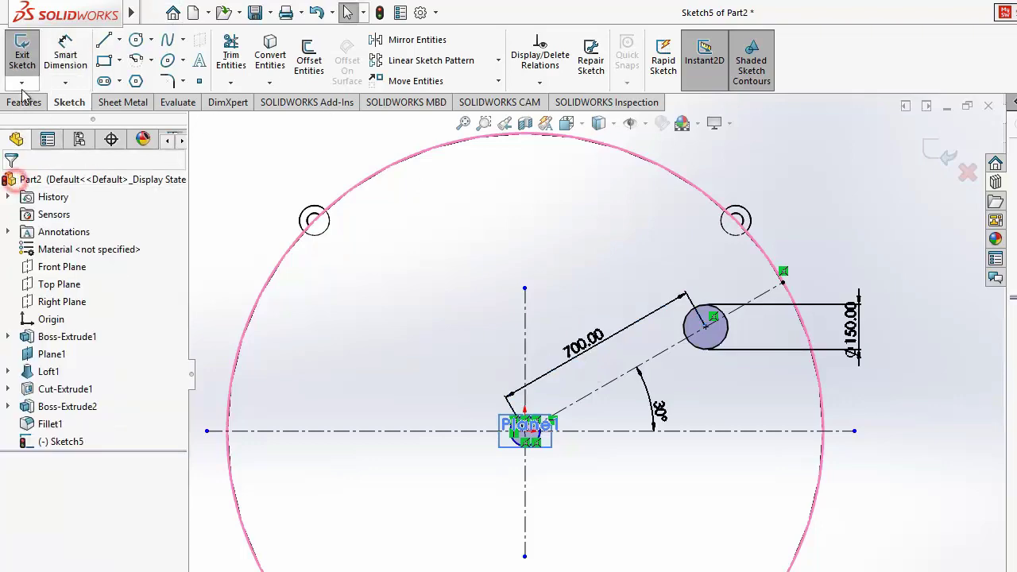
- Extrude the sketched circles downward into the tank's conical top with the Up To Next end condition
click(22, 64)
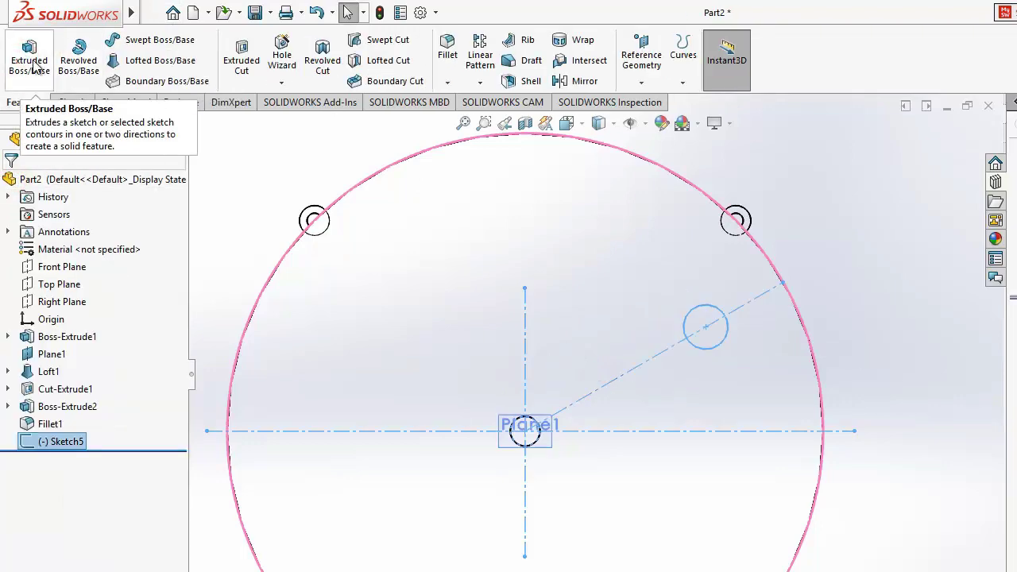
click(30, 63)
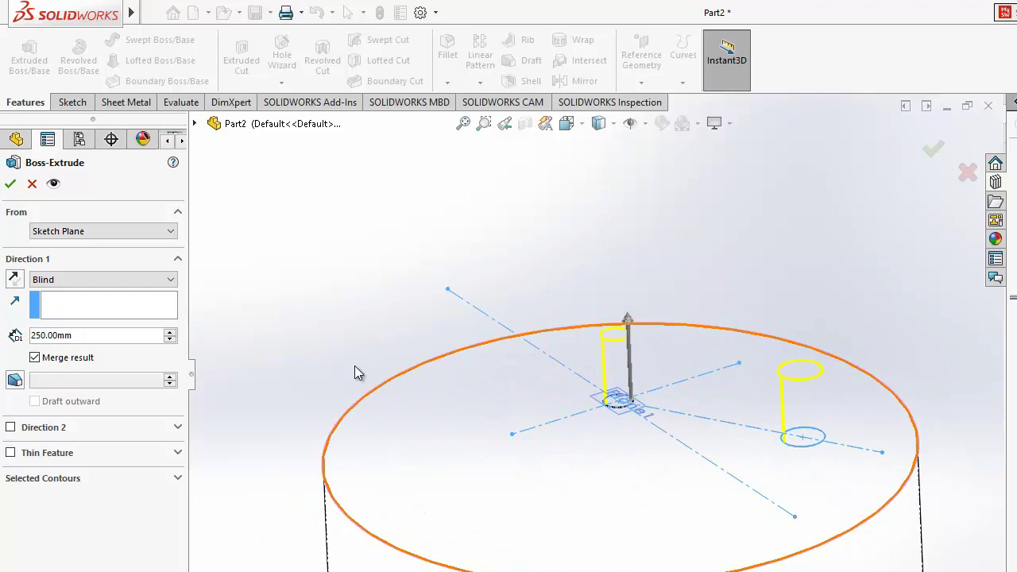
click(14, 280)
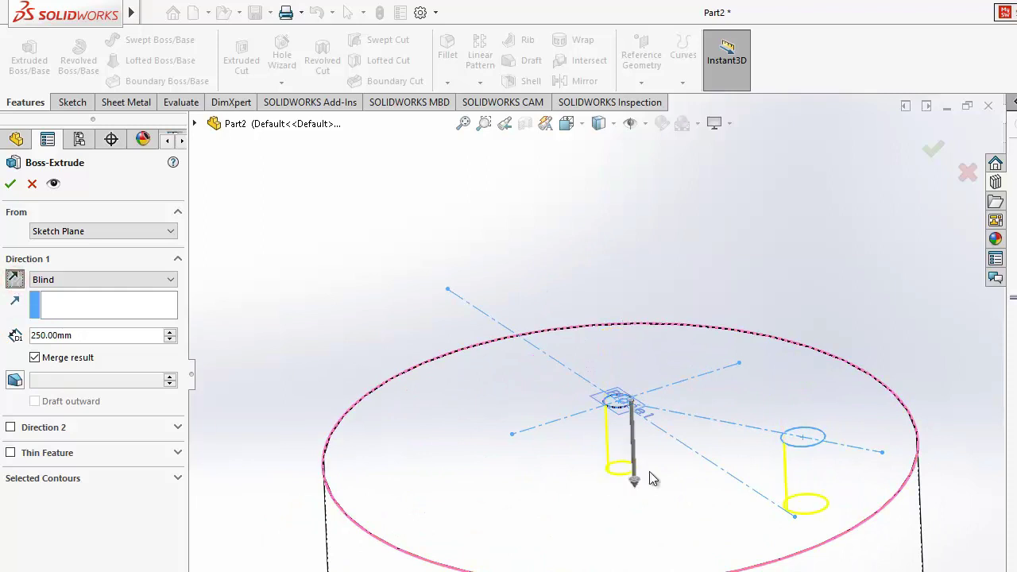
click(60, 284)
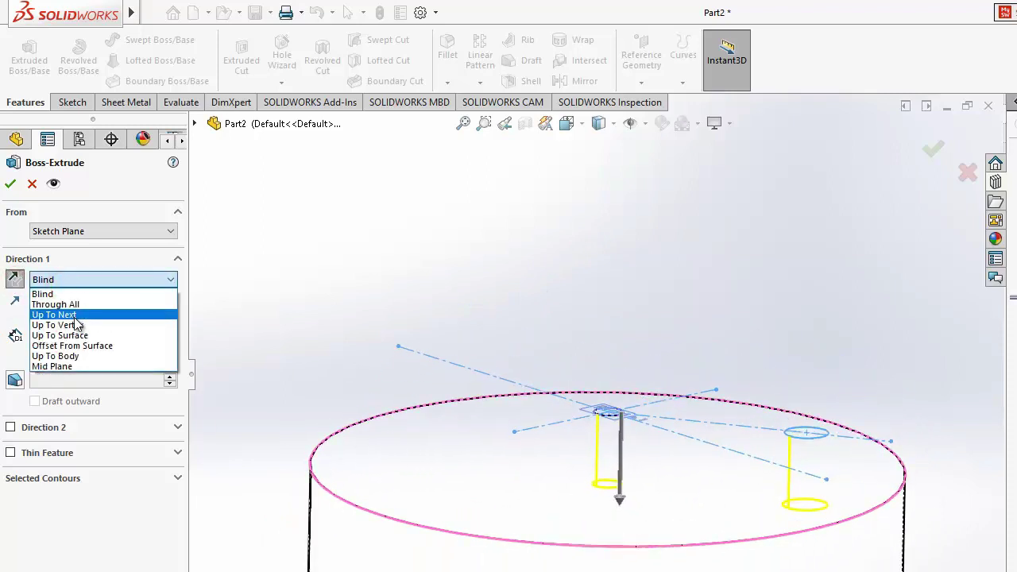
click(73, 314)
click(10, 185)
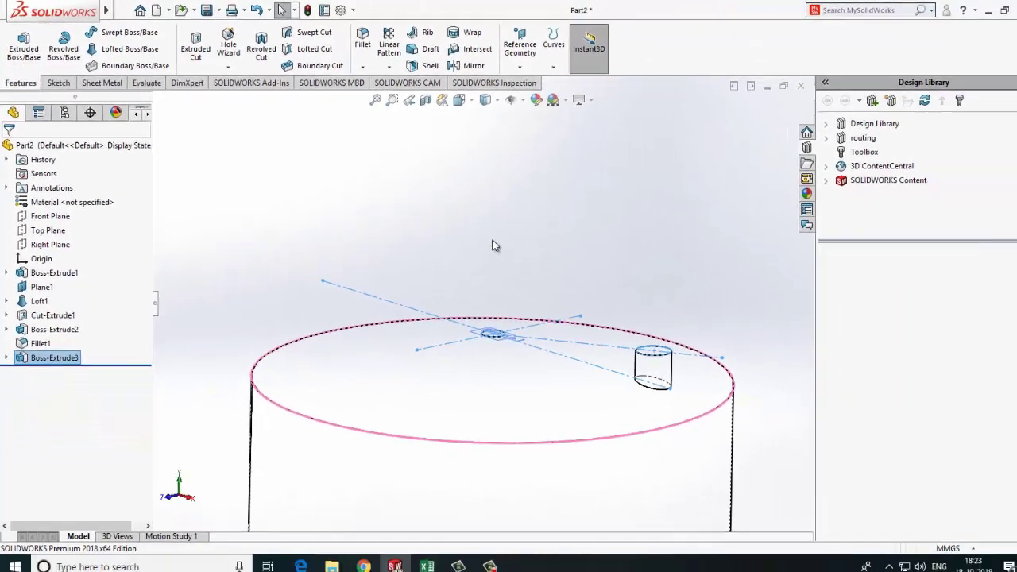
- Edit the sketch of the last boss extrusion and delete the 150 mm circle on the angled centerline
middle_drag(492, 241, 485, 292)
scroll(481, 327, up, 4)
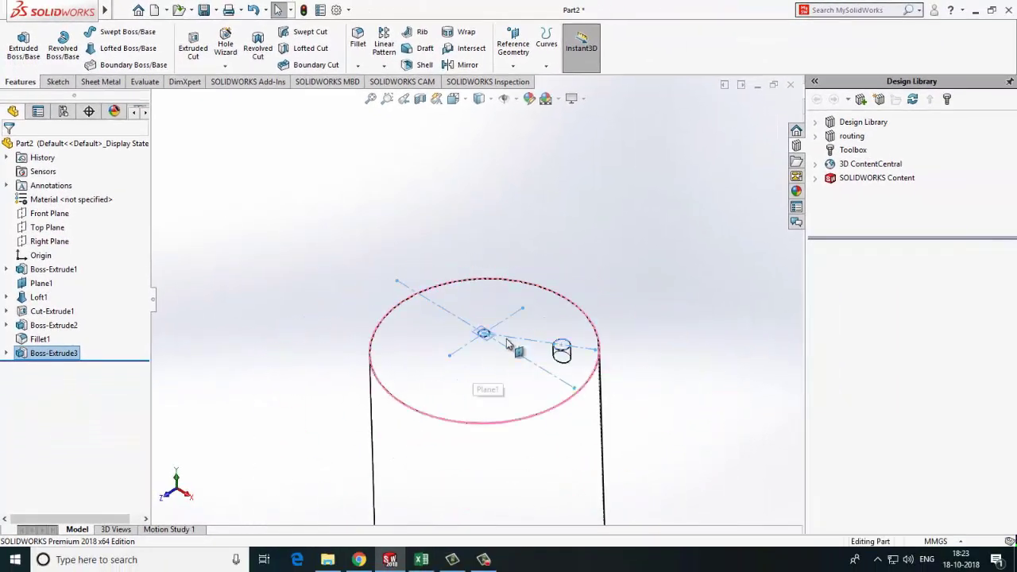
scroll(506, 338, down, 5)
click(6, 353)
click(62, 367)
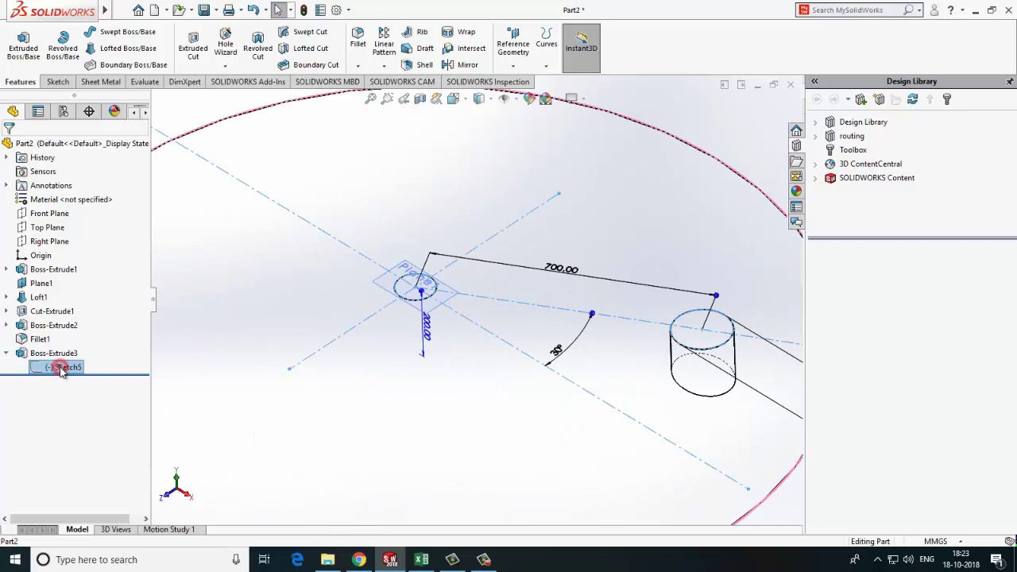
right_click(62, 370)
click(75, 334)
scroll(522, 322, up, 3)
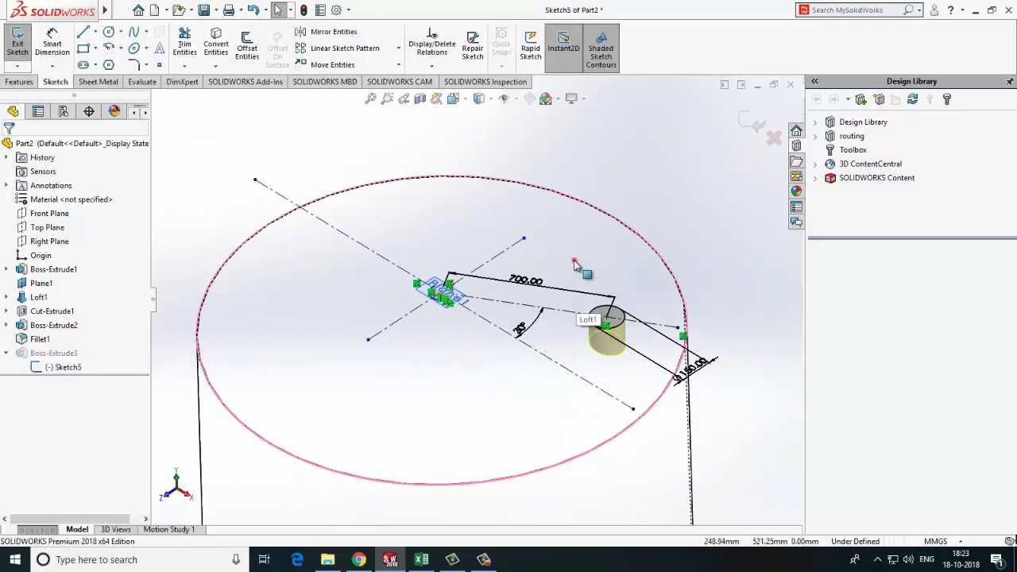
click(607, 337)
key(Delete)
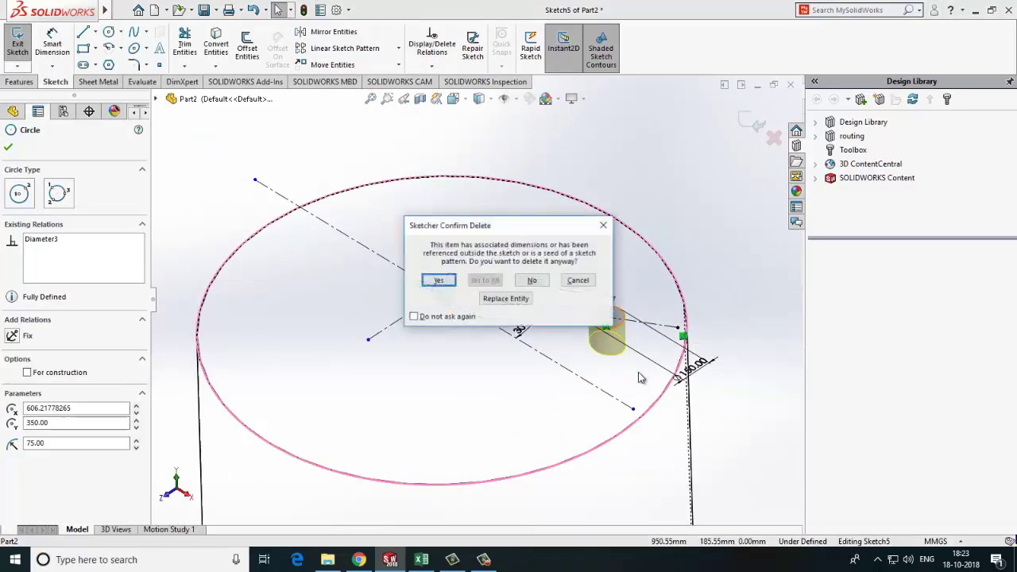
click(449, 284)
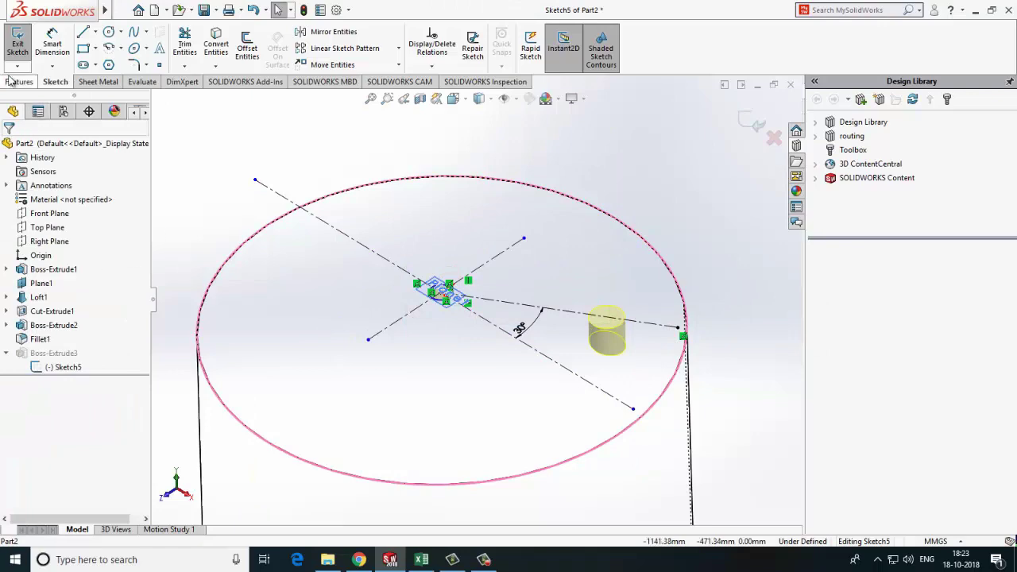
click(18, 43)
- Change the last boss extrusion to a Blind end condition with a depth of 50 mm
click(53, 353)
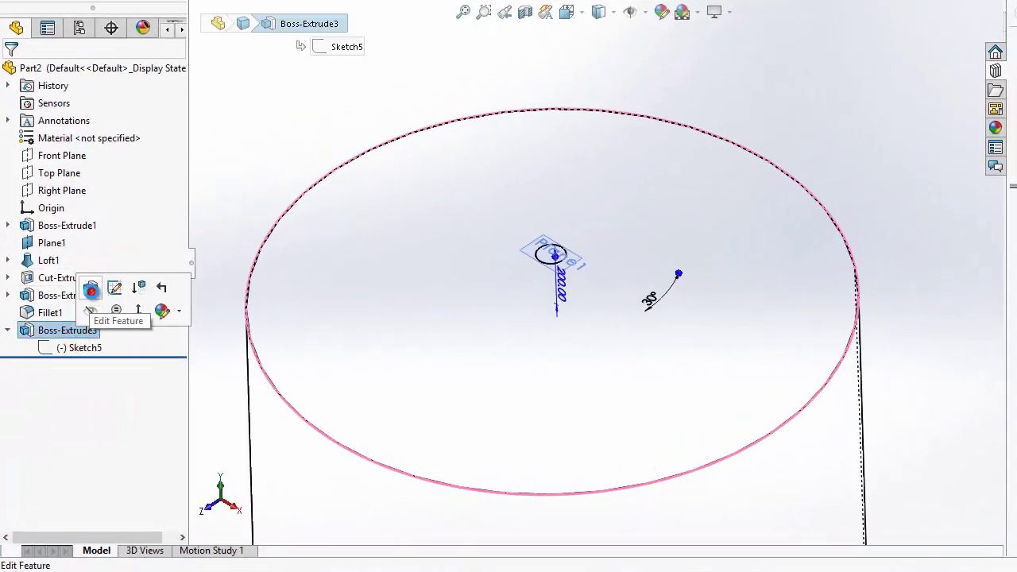
click(91, 291)
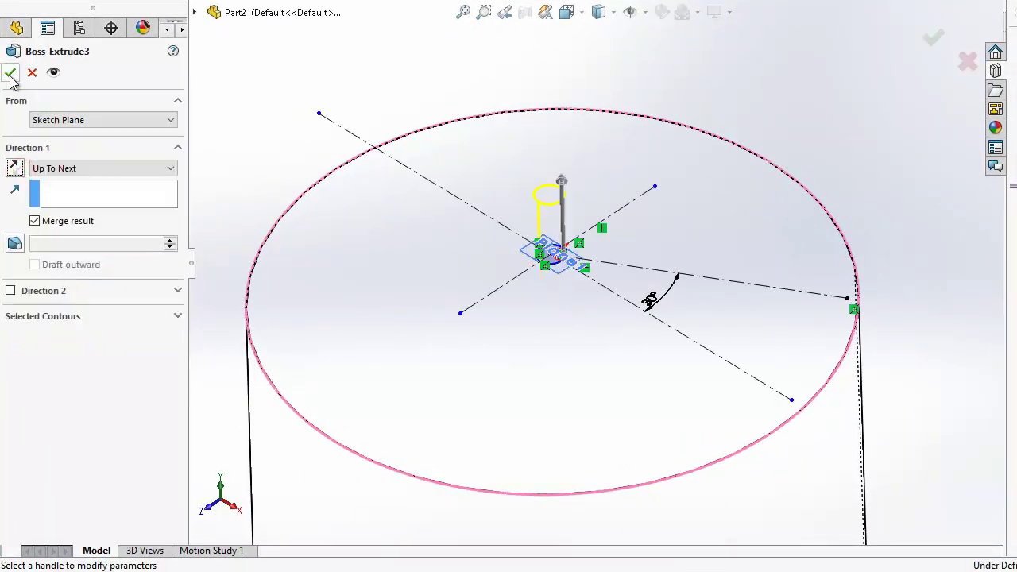
click(82, 168)
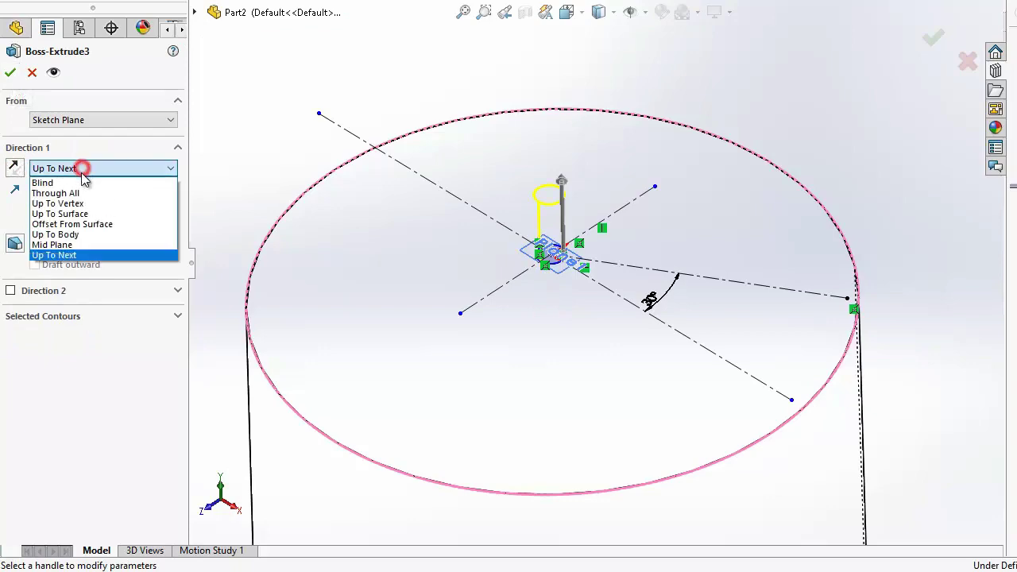
click(79, 183)
text(50mm)
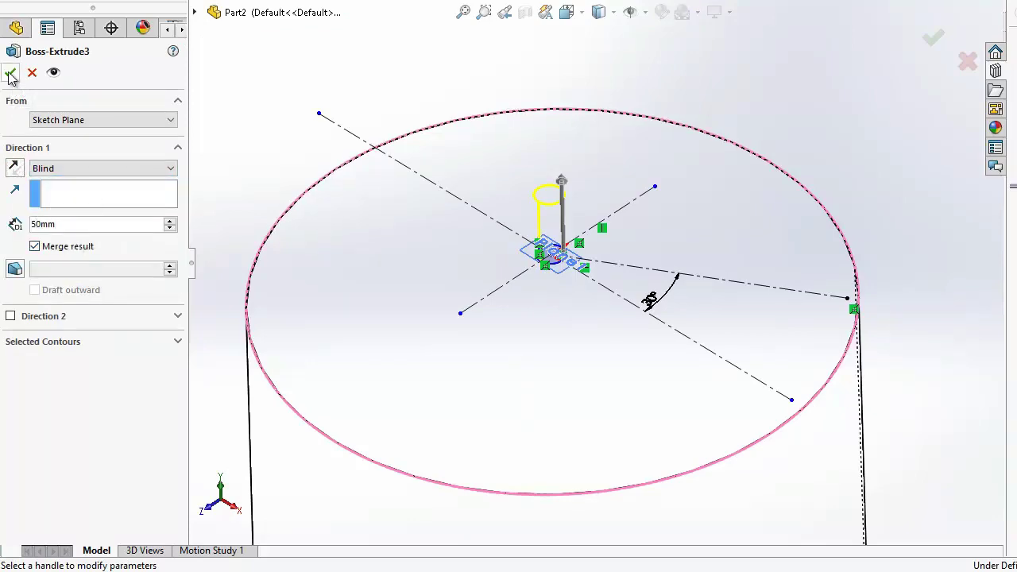
click(10, 74)
- Start a new sketch on Plane1 and show it in the Top view
middle_drag(508, 300, 543, 294)
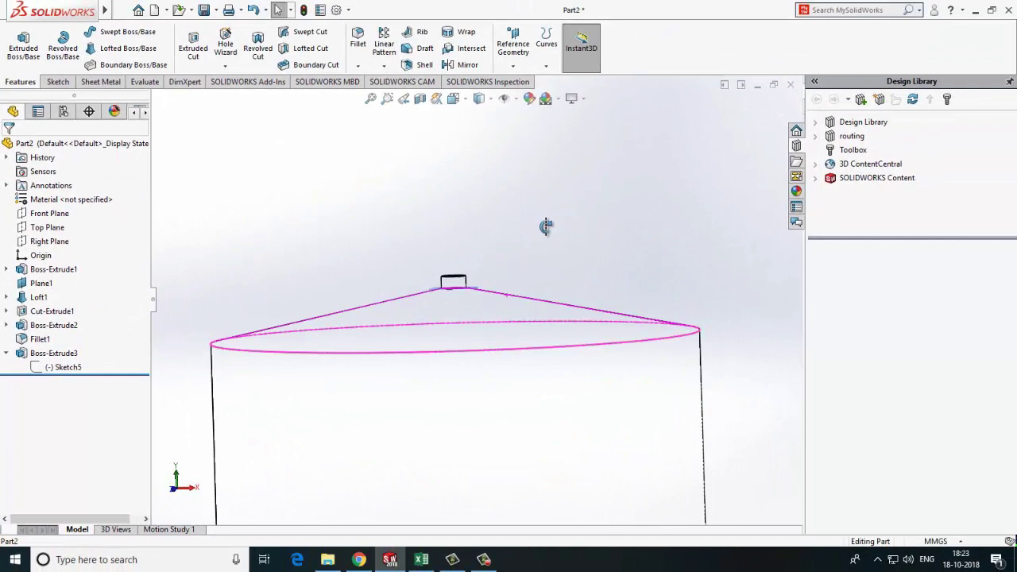
scroll(464, 341, down, 5)
click(481, 276)
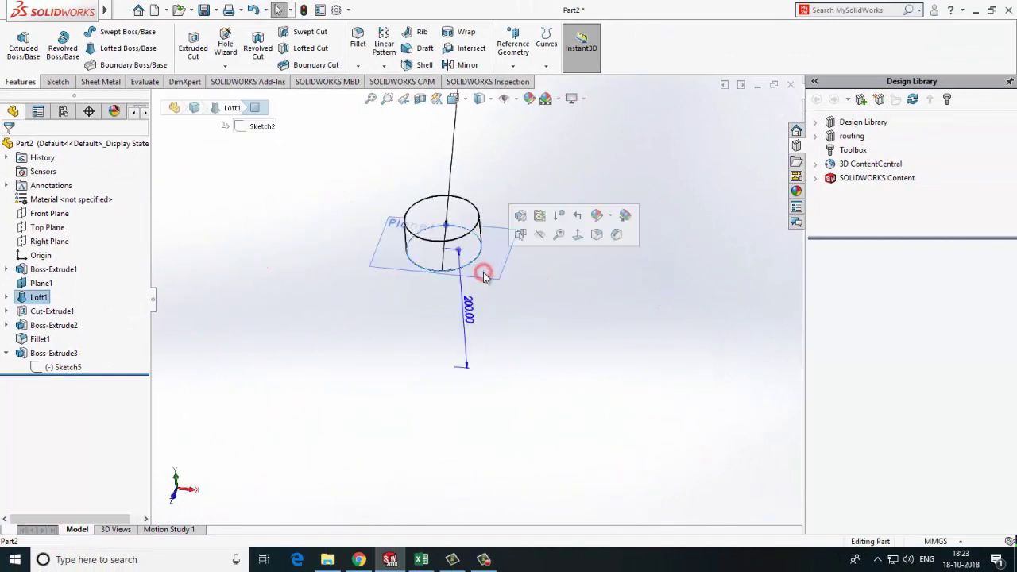
key(Escape)
click(43, 285)
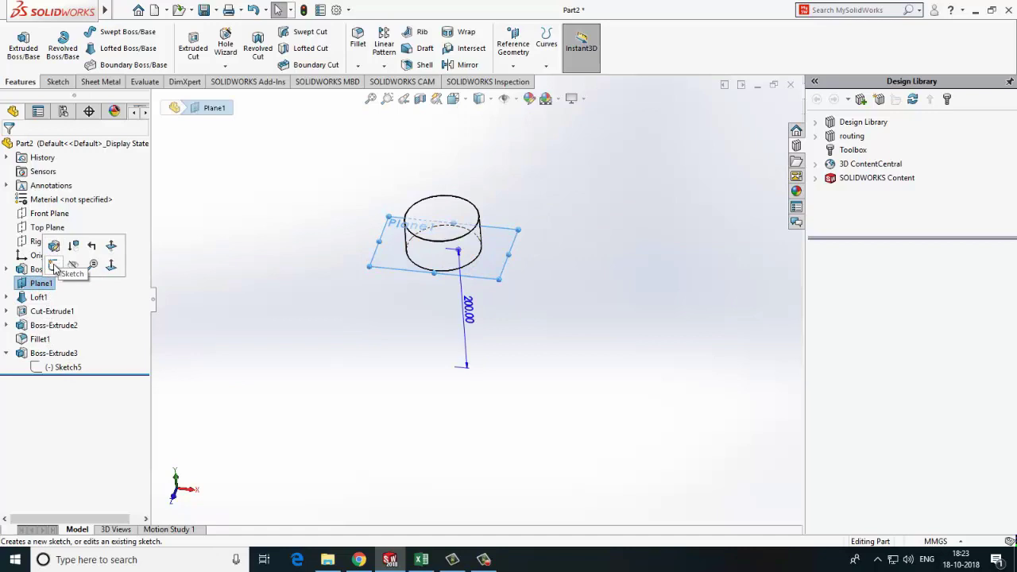
click(54, 265)
click(454, 99)
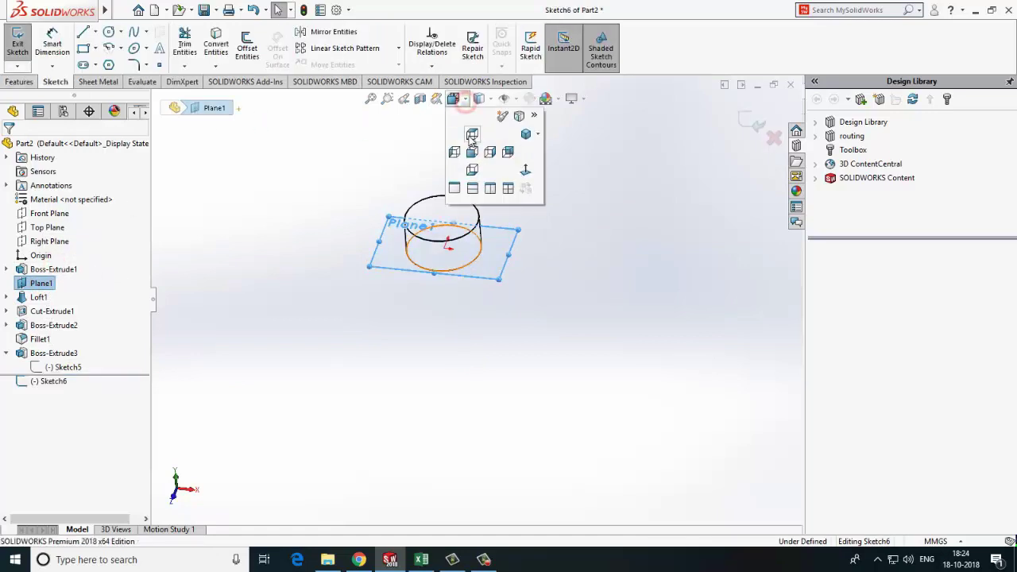
click(498, 159)
- Draw a horizontal centerline about 1068 mm long through the origin
click(94, 32)
click(111, 63)
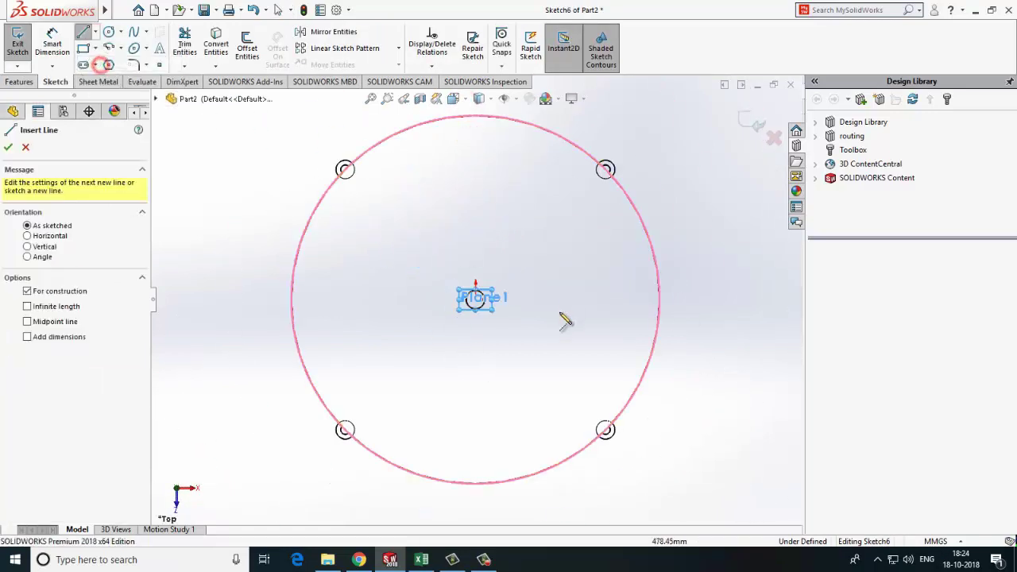
scroll(563, 320, down, 2)
drag(288, 294, 568, 294)
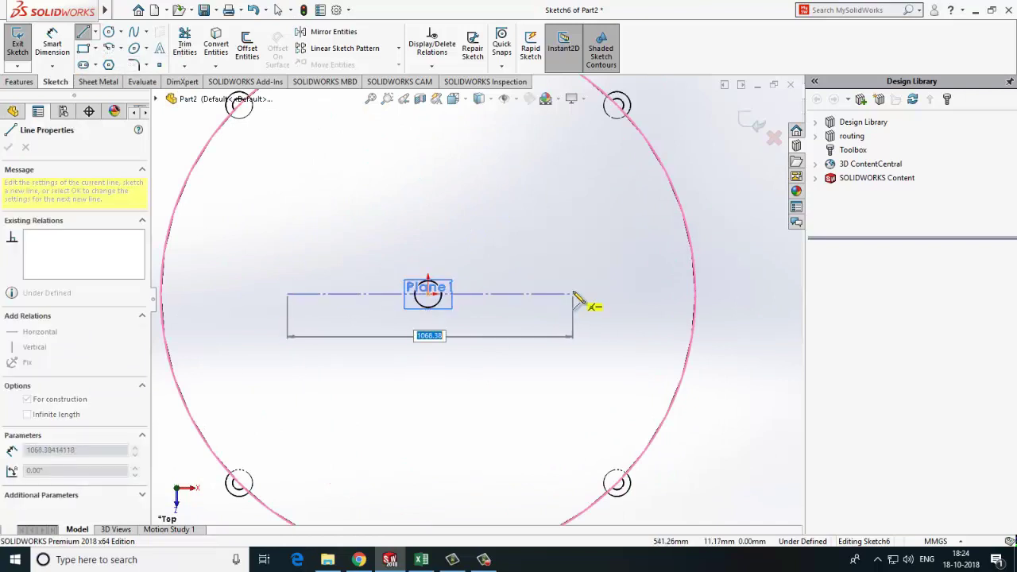
key(Escape)
- Try to draw a vertical centerline about 790 mm long across the horizontal centerline near the origin, and delete it
click(95, 32)
click(111, 66)
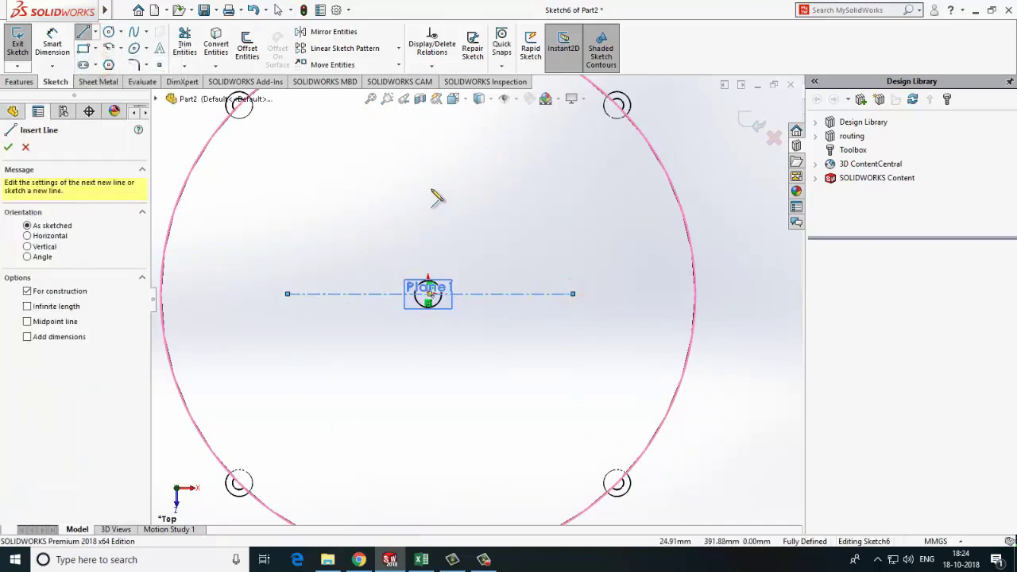
drag(430, 188, 430, 397)
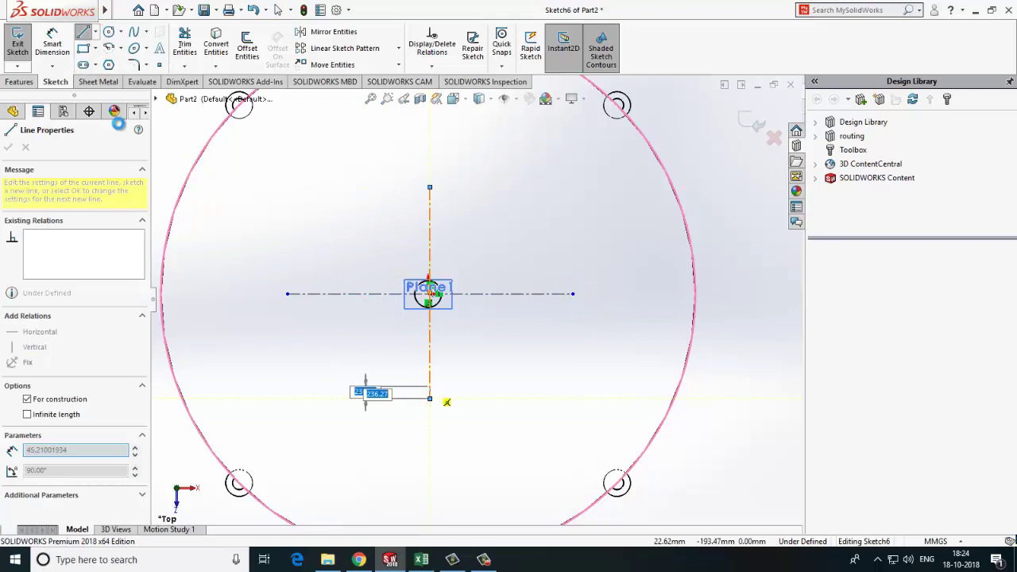
key(Escape)
click(95, 34)
click(111, 64)
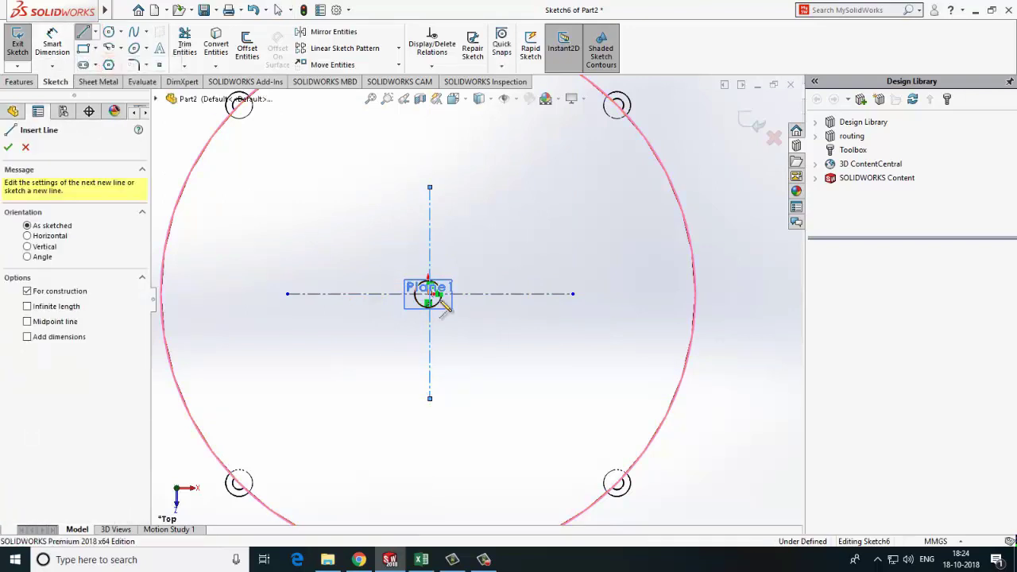
scroll(441, 306, down, 10)
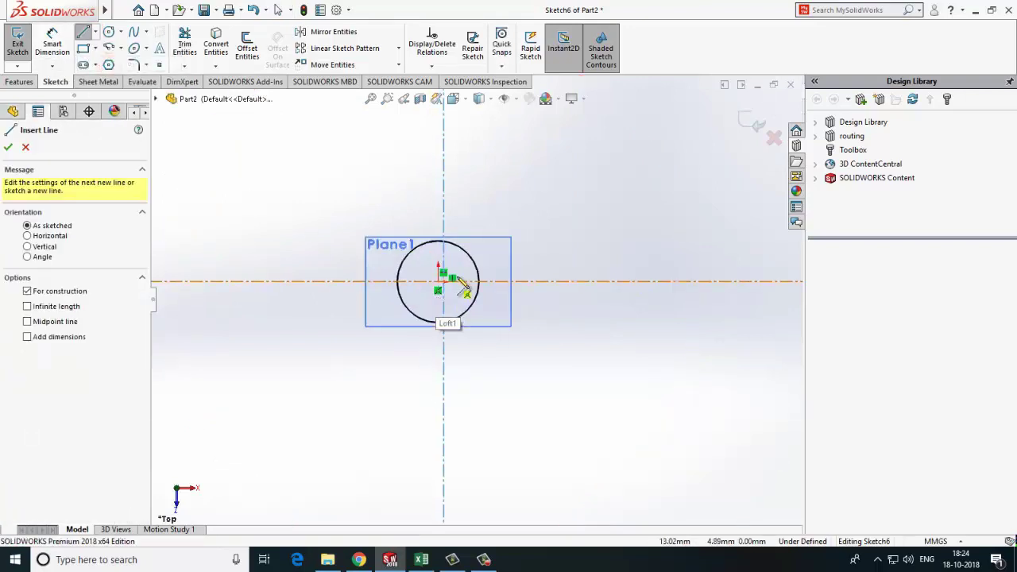
key(Escape)
click(459, 426)
key(Delete)
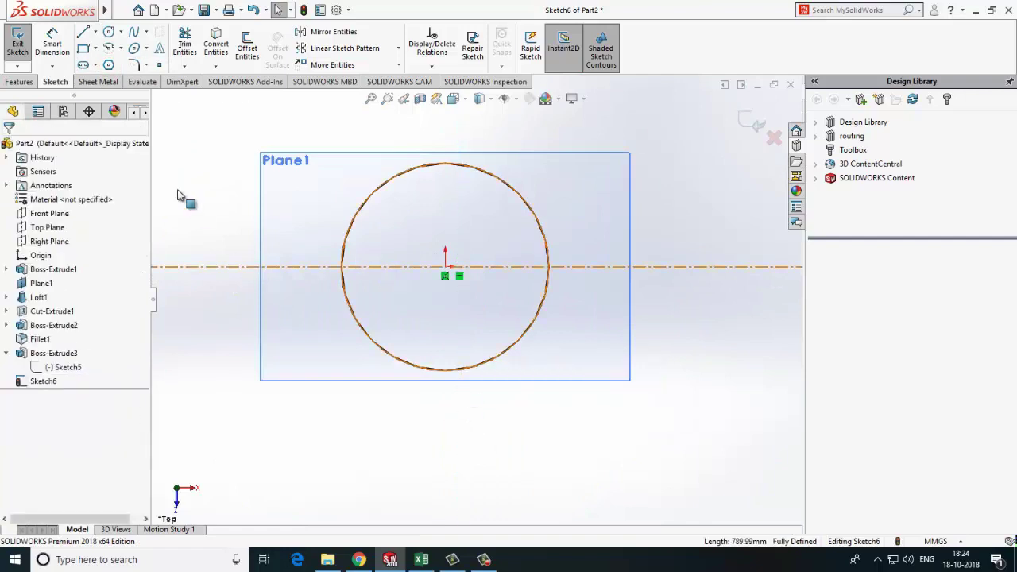
- Hide Plane1 and draw a vertical centerline passing through the origin, with both ends inside the body's outer circle
right_click(36, 283)
click(70, 274)
scroll(638, 397, up, 10)
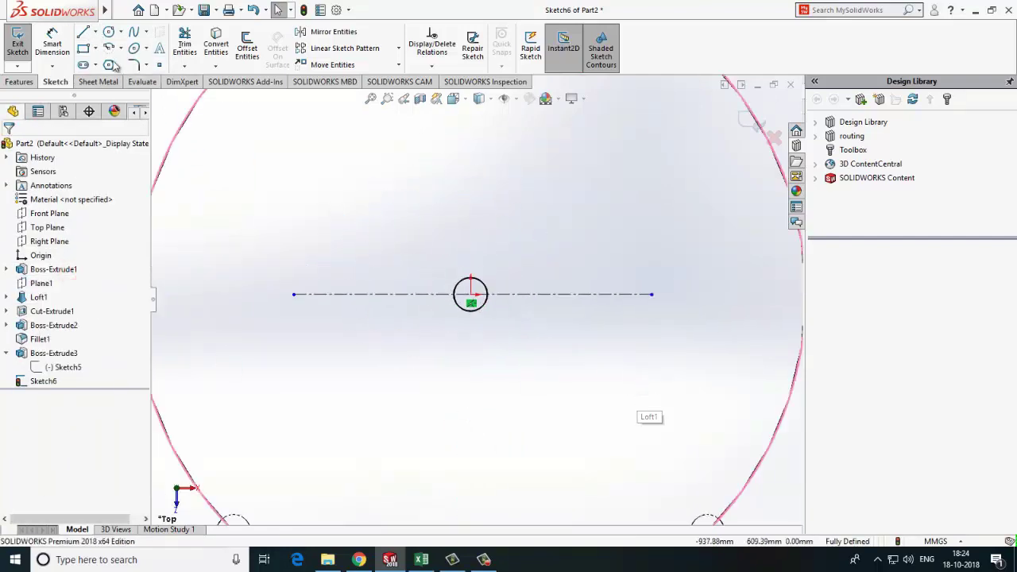
click(94, 32)
click(111, 61)
click(469, 199)
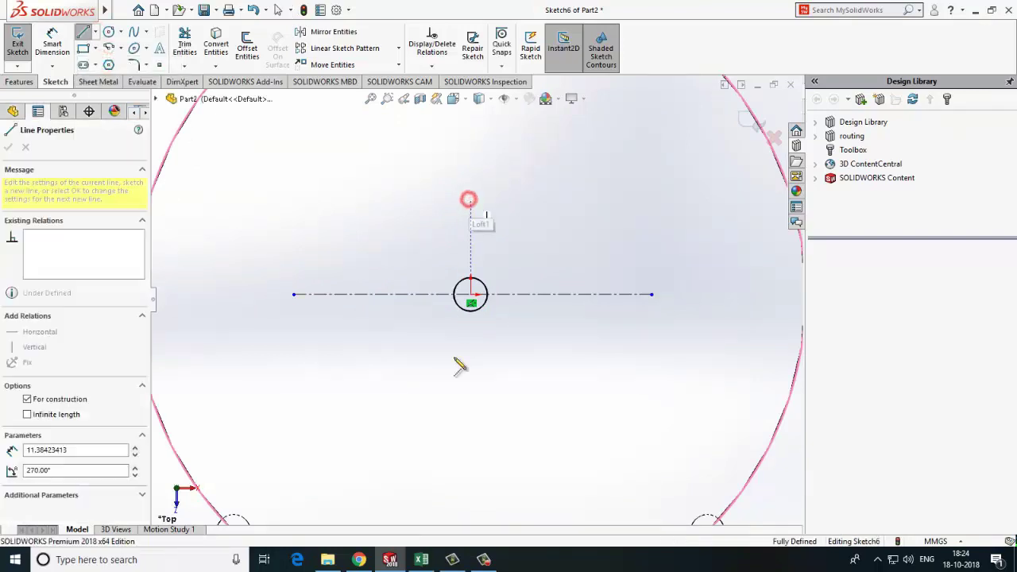
click(470, 460)
key(Escape)
- Draw a centerline from the origin to the body's outer circle, about 36° above the horizontal centerline toward the upper-right leg
click(94, 32)
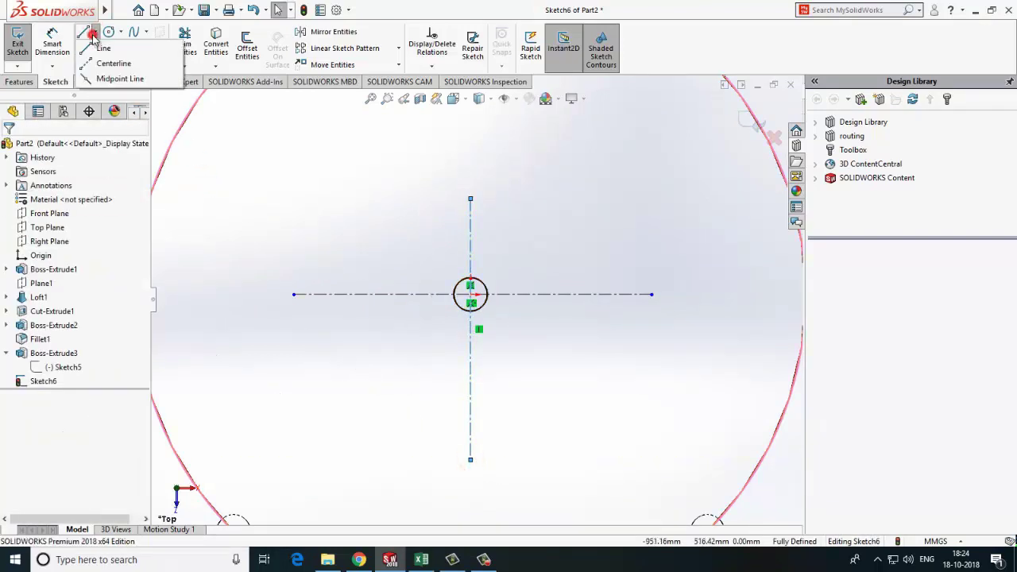
click(111, 65)
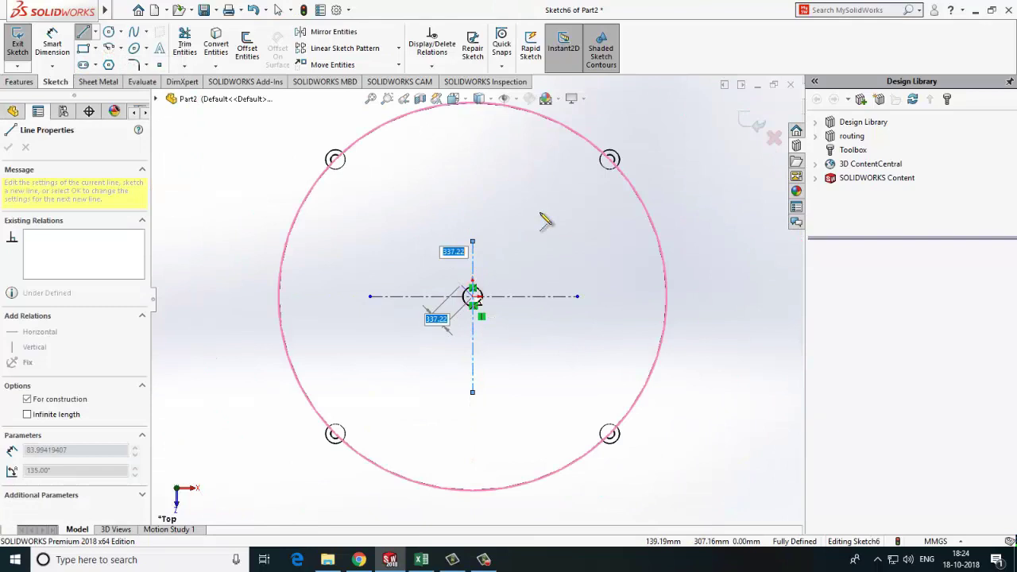
click(631, 185)
right_drag(441, 258, 432, 220)
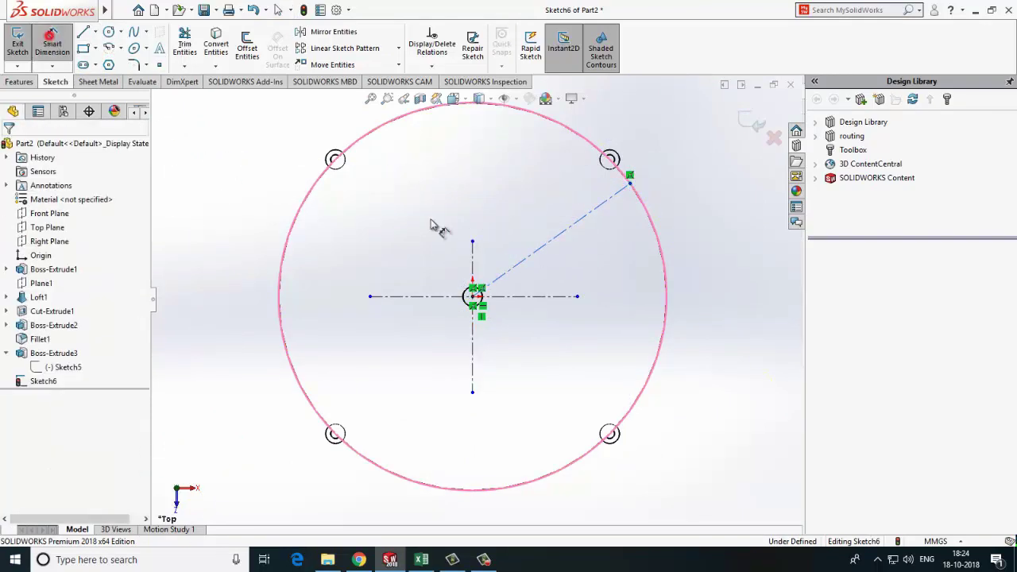
- Dimension the angle between the upper slanted centerline and the horizontal centerline at 30°
click(536, 255)
click(541, 294)
click(704, 265)
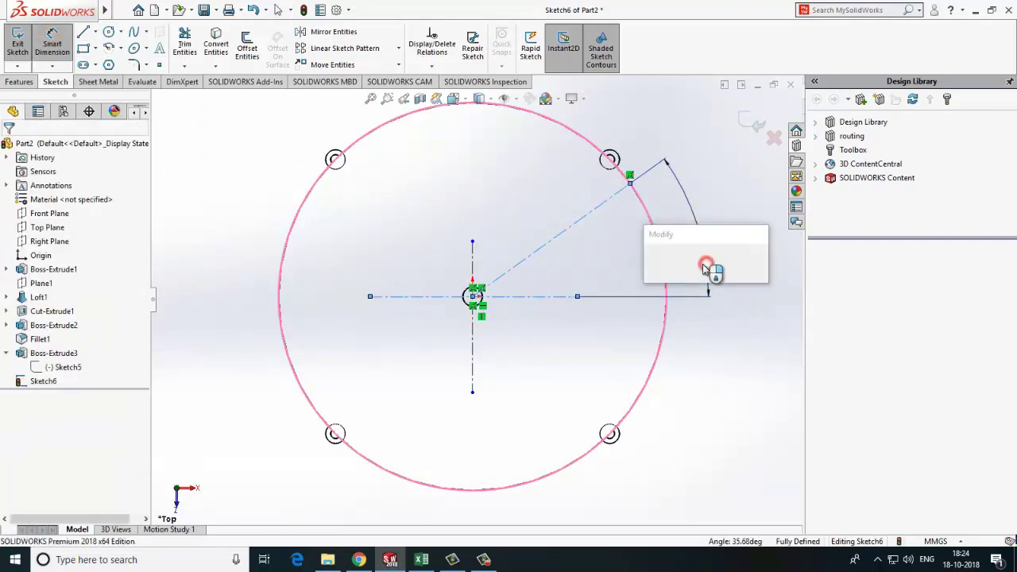
text(30m)
key(Return)
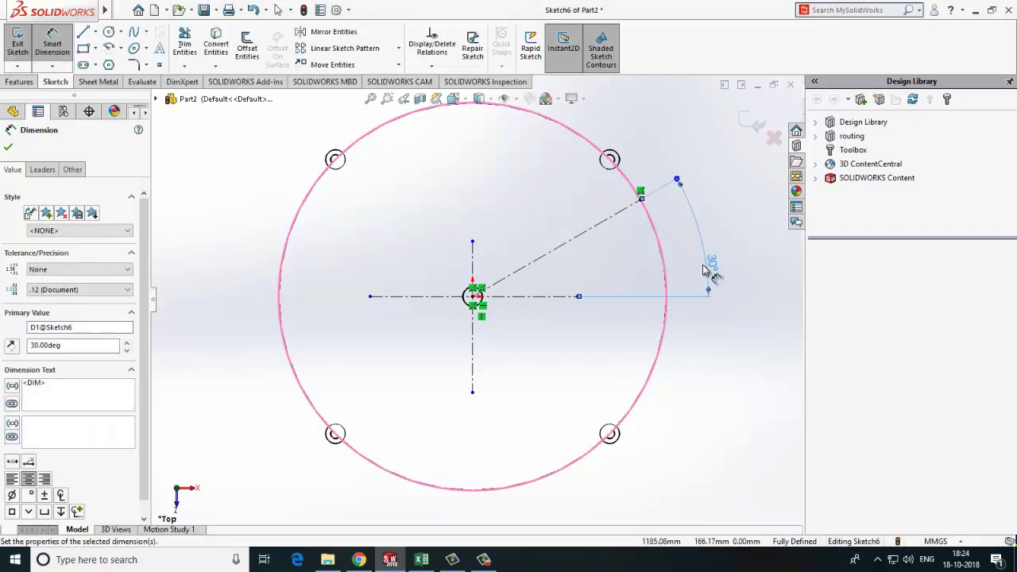
- Draw a second slanted centerline from the origin to the outer circle, about 64° below the horizontal centerline on the lower-right side
click(95, 33)
click(116, 57)
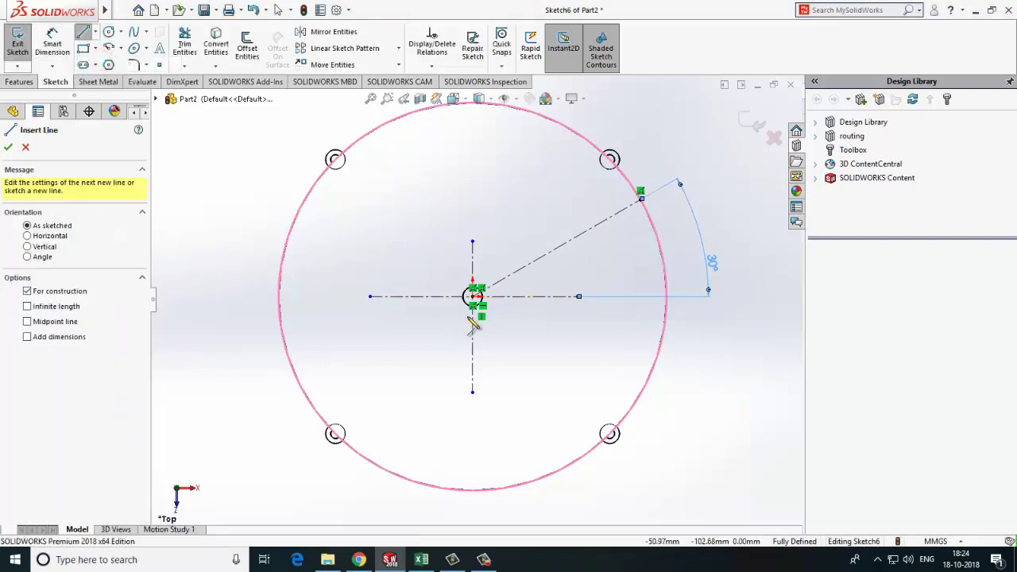
click(475, 297)
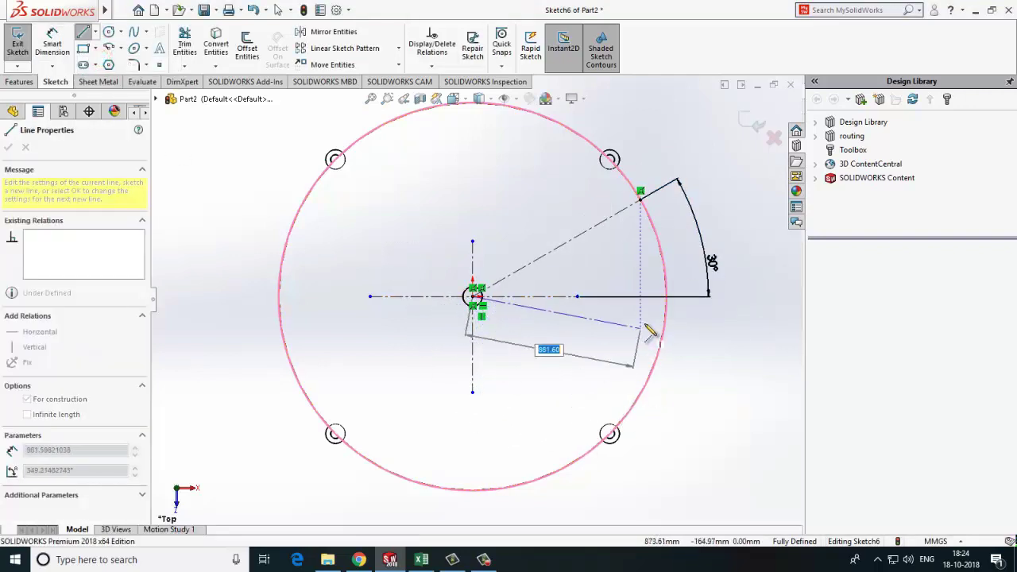
click(560, 469)
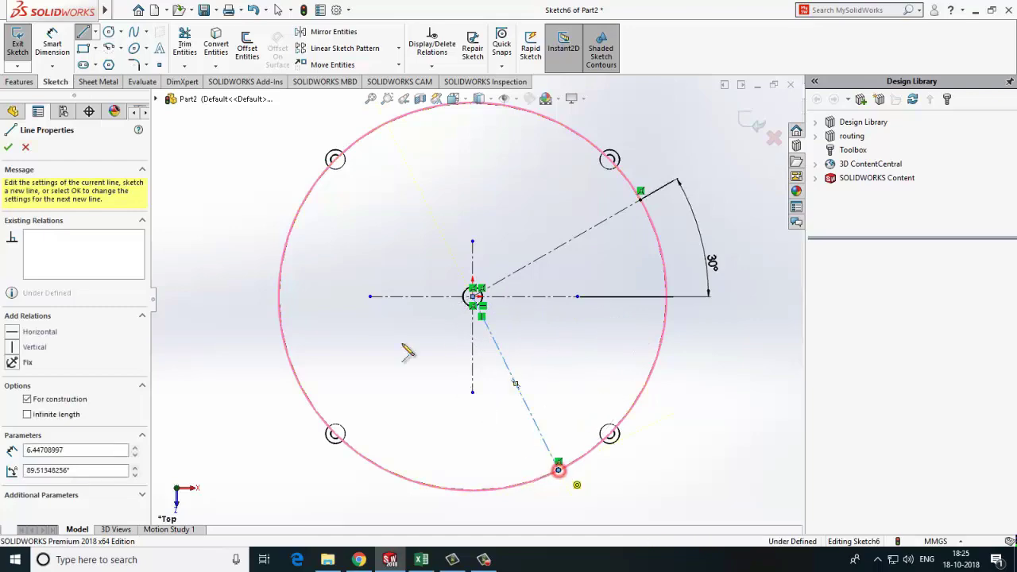
key(Escape)
- Dimension the angle between the lower slanted centerline and the horizontal centerline at 60°
click(45, 46)
click(535, 301)
click(509, 375)
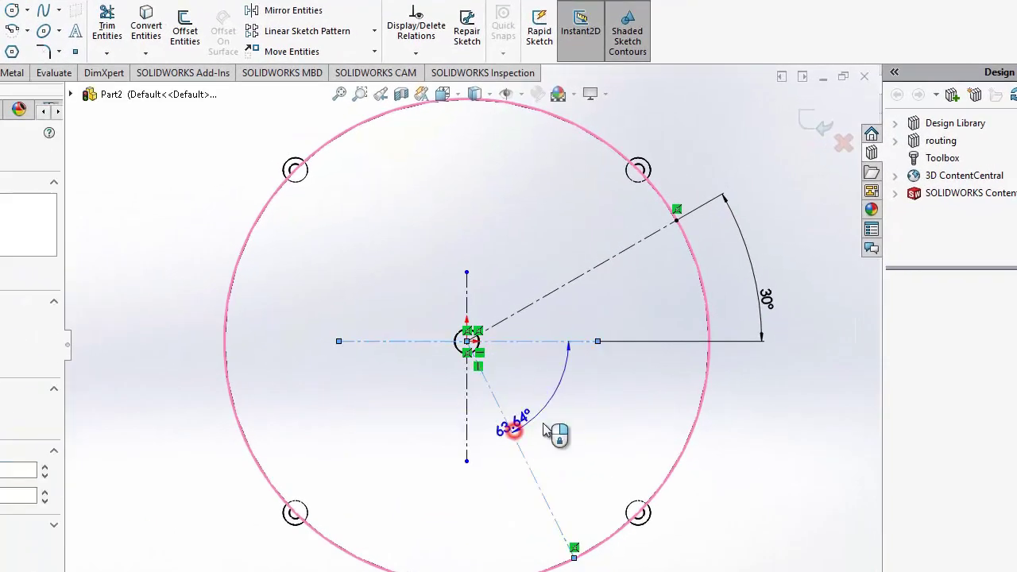
click(534, 357)
text(60)
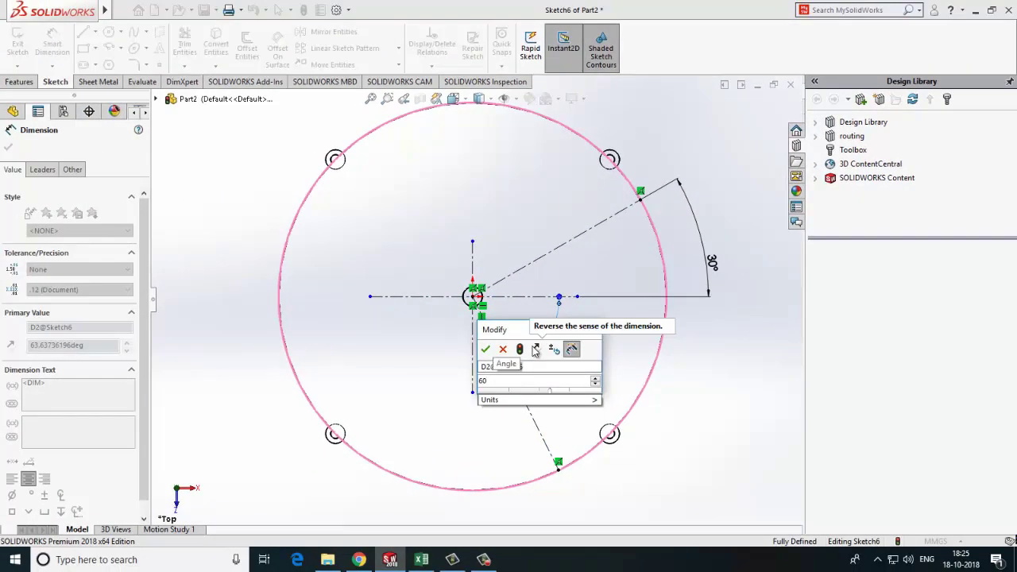
key(Return)
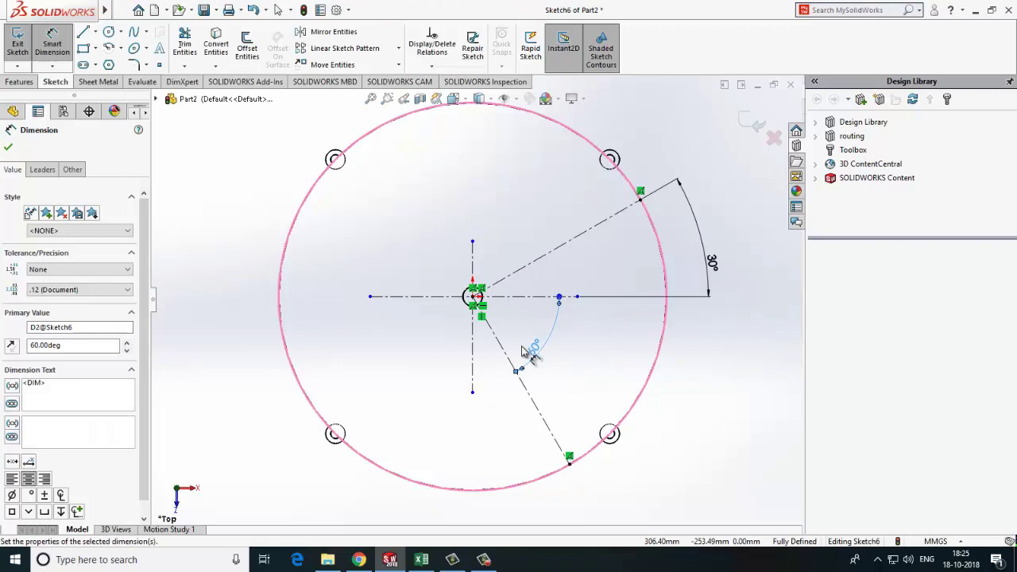
- Sketch a circle centred on the 30° centerline near its outer end and set its diameter to 100 mm
click(109, 32)
click(604, 220)
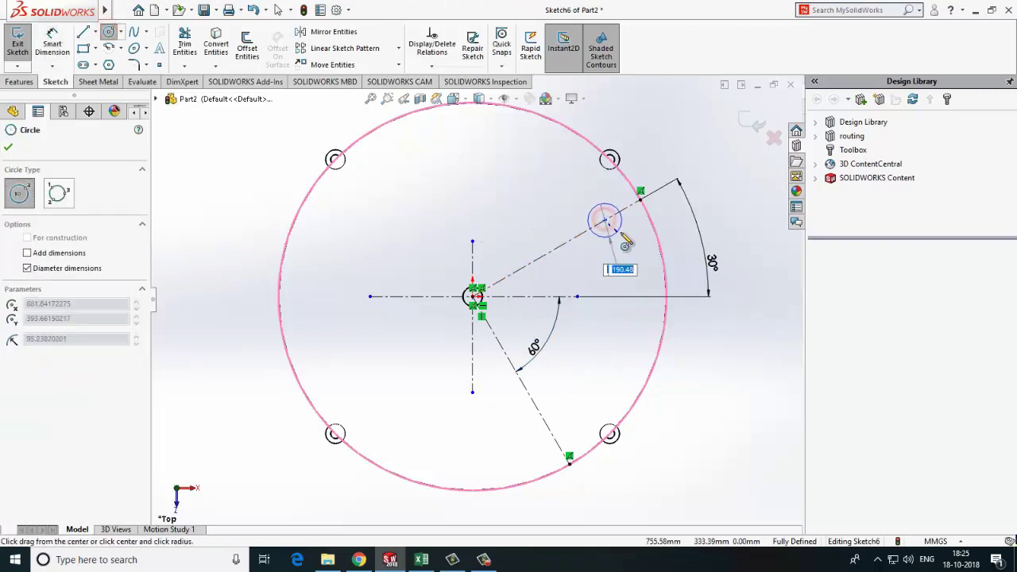
click(617, 235)
click(50, 49)
click(604, 210)
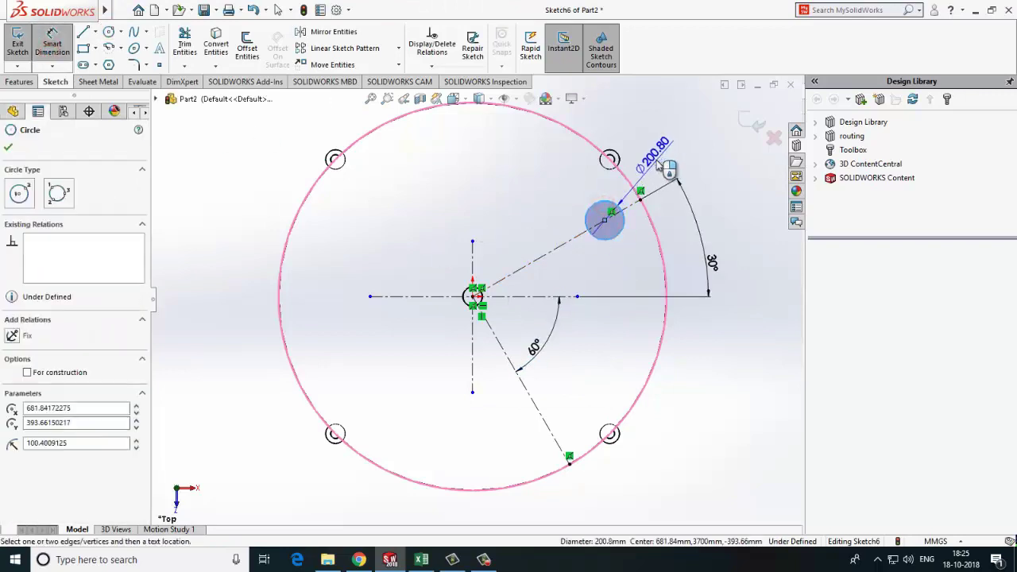
click(654, 164)
text(100m)
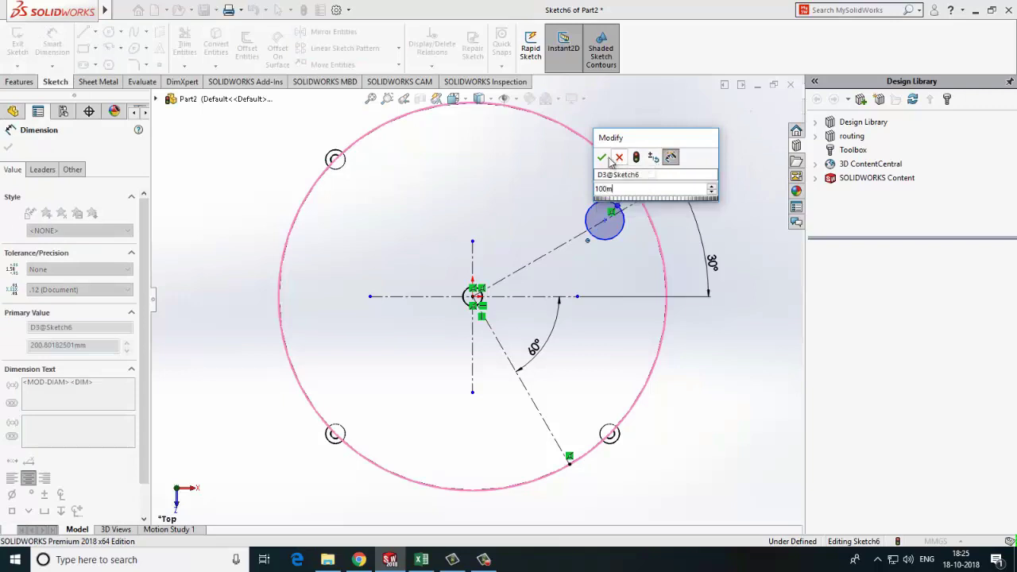
click(603, 158)
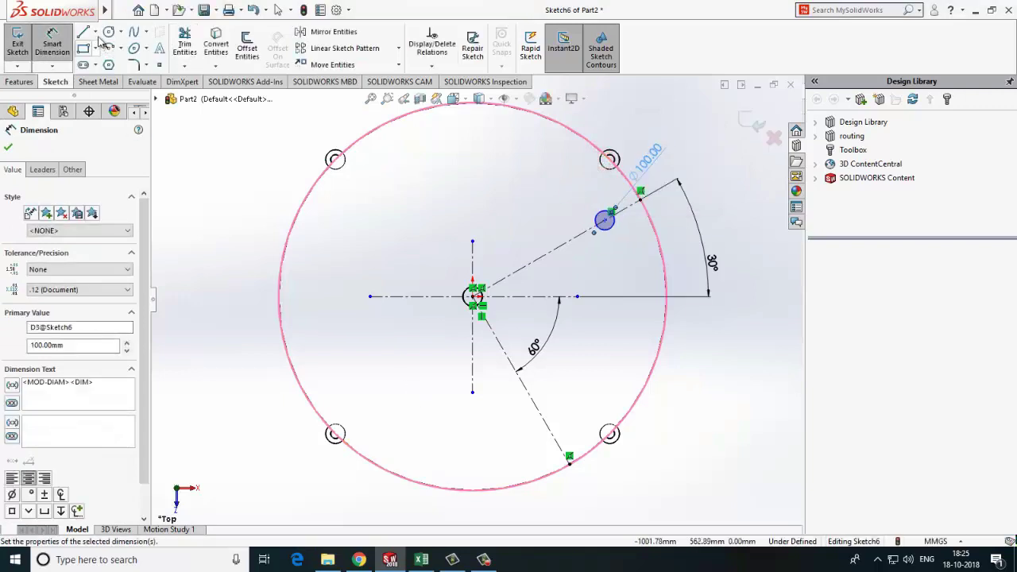
- Sketch a circle centred on the 60° centerline and set its diameter to 75 mm
click(108, 32)
click(540, 412)
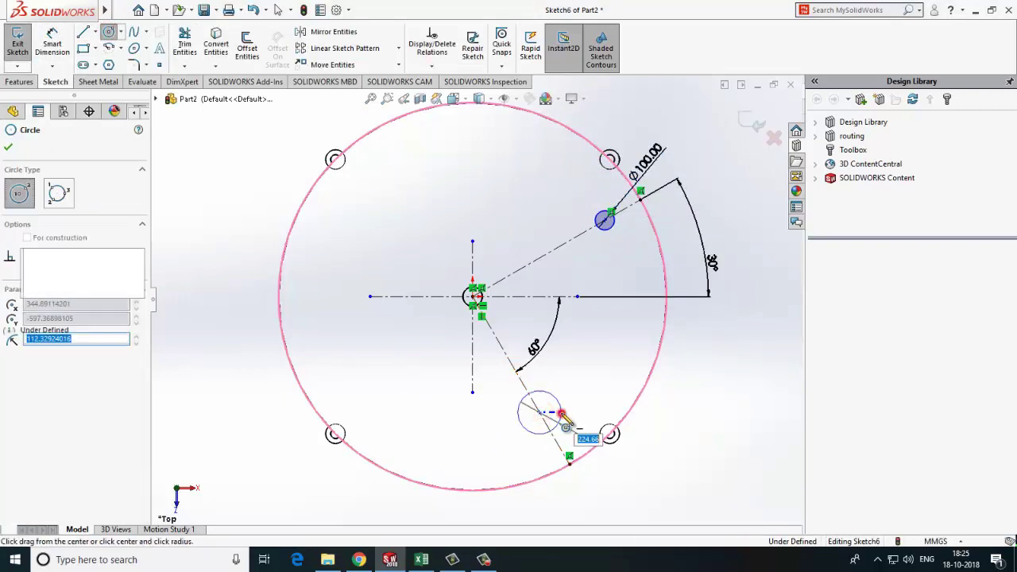
click(562, 415)
click(52, 44)
click(558, 425)
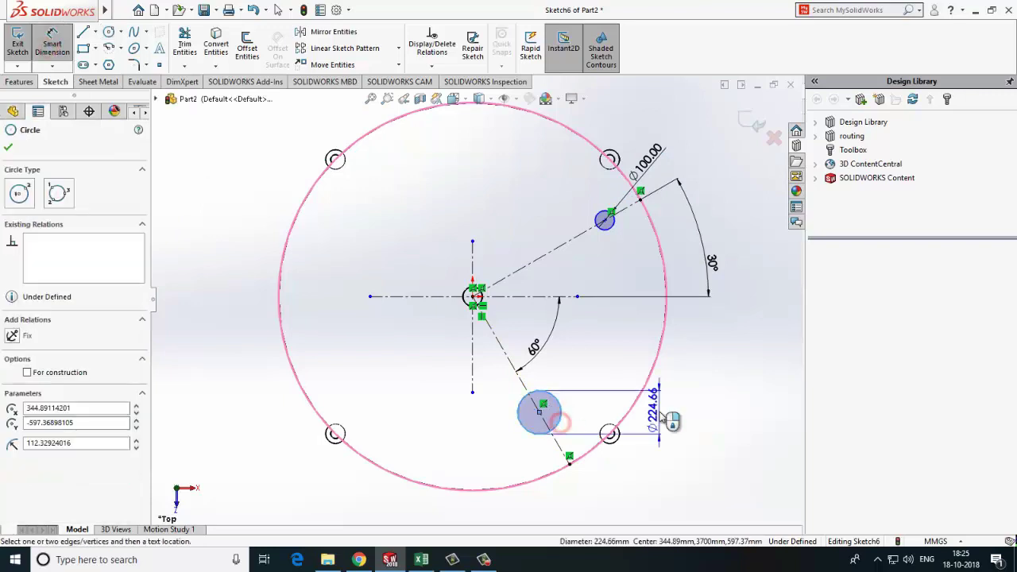
click(672, 421)
text(75mm)
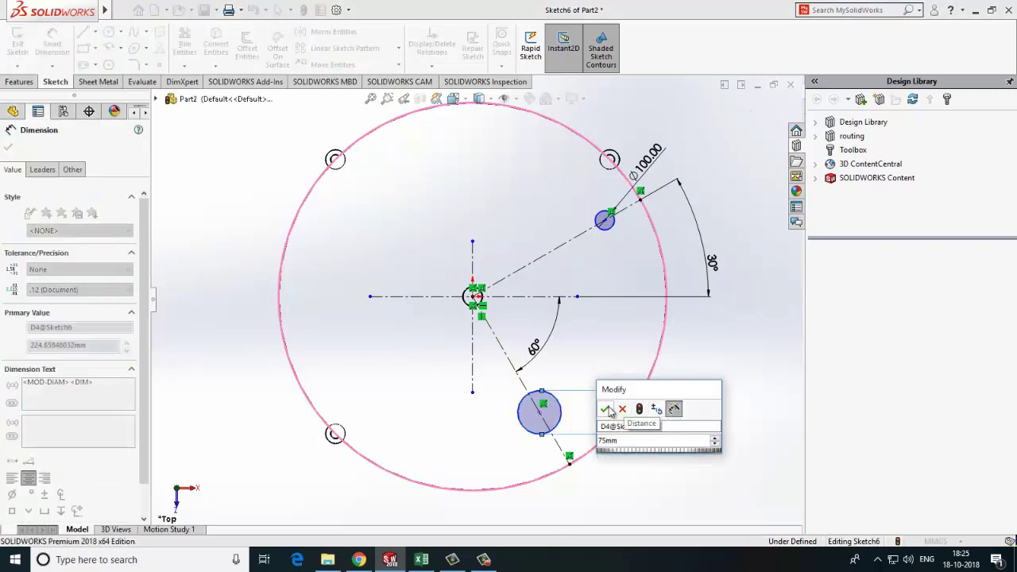
click(606, 409)
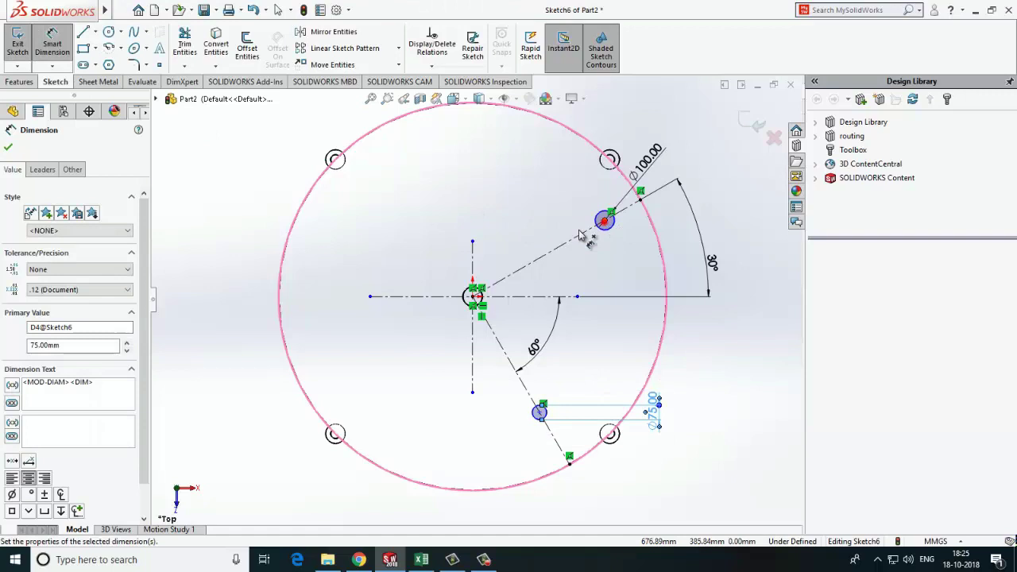
- Dimension the distance from the origin to the 100 mm circle's centre at 800 mm
click(476, 298)
click(533, 259)
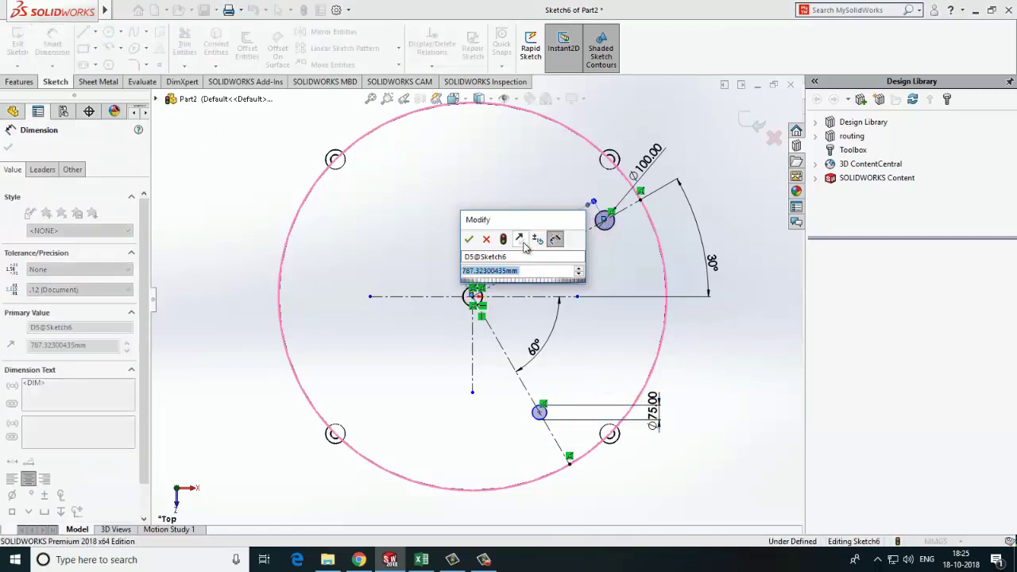
text(800mm)
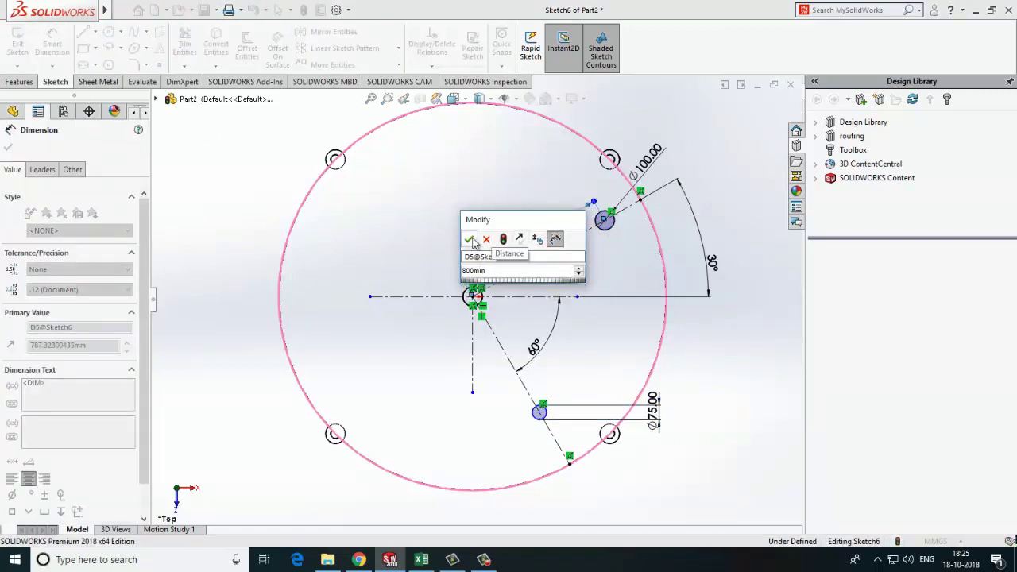
click(470, 239)
- Dimension the distance from the origin to the 75 mm circle's centre at 500 mm
click(481, 303)
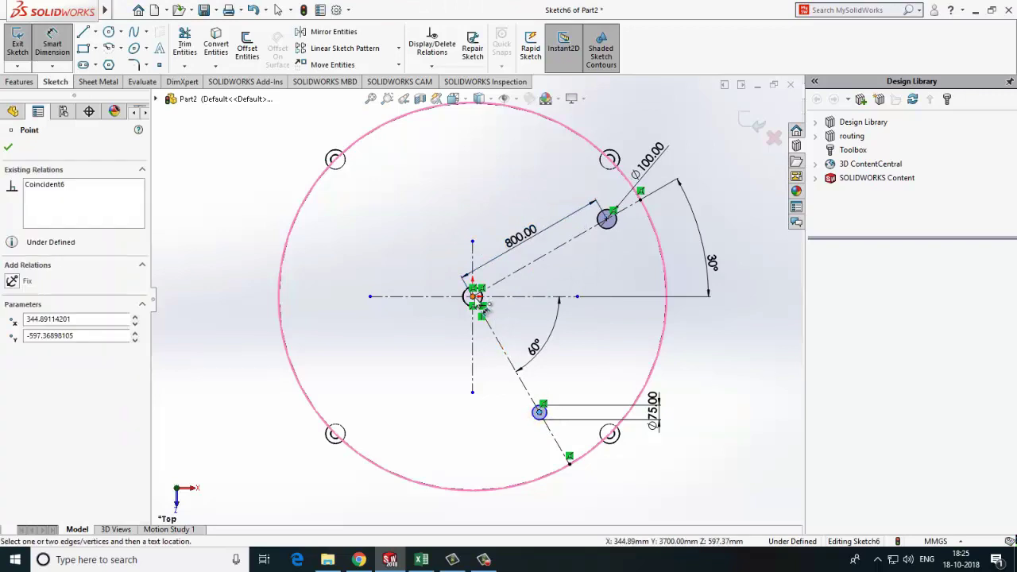
click(491, 372)
text(500mm)
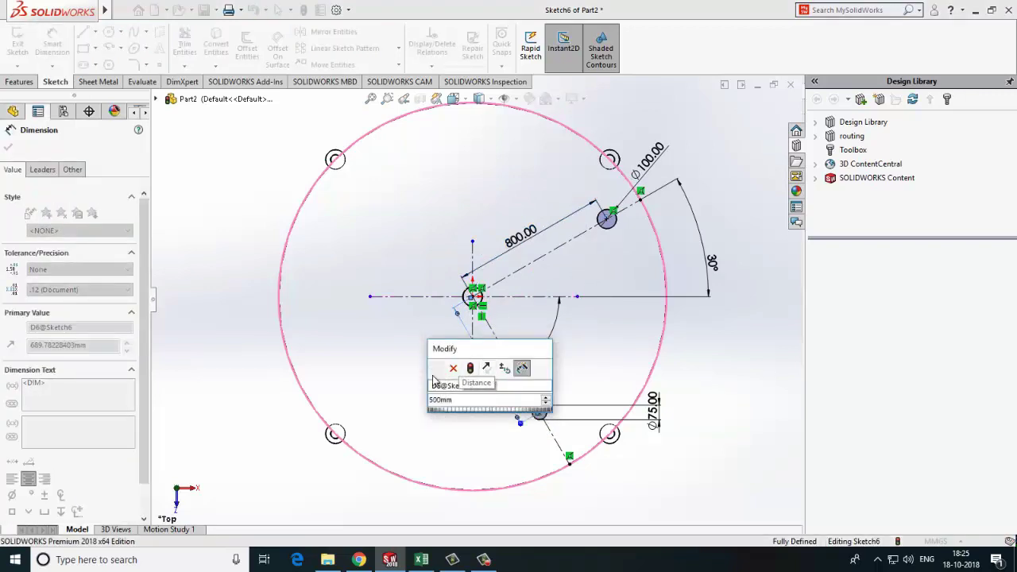
click(435, 371)
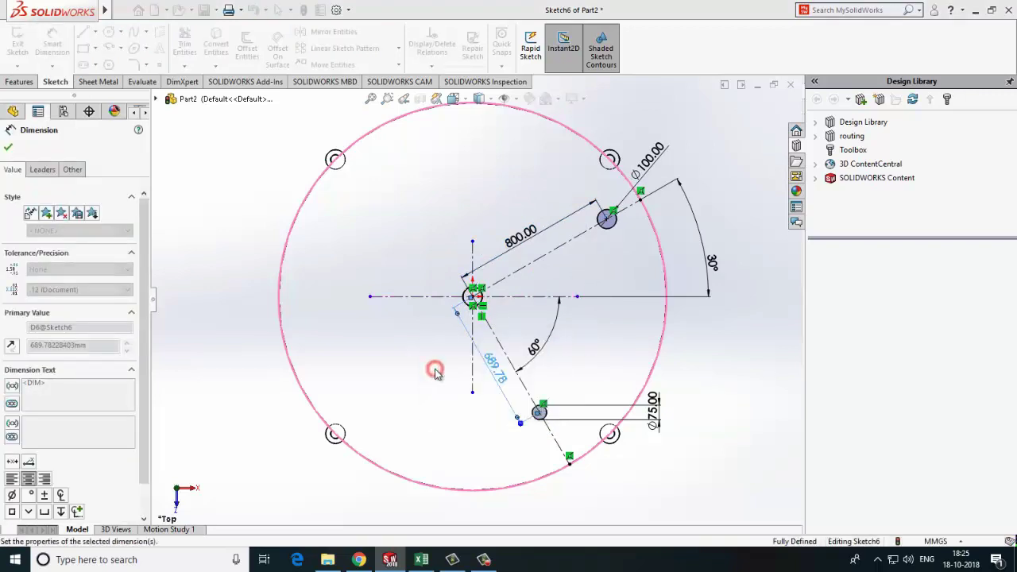
- Extrude the two nozzle circles down to the conical top, with the direction reversed and the end condition Up To Next
click(19, 82)
click(21, 48)
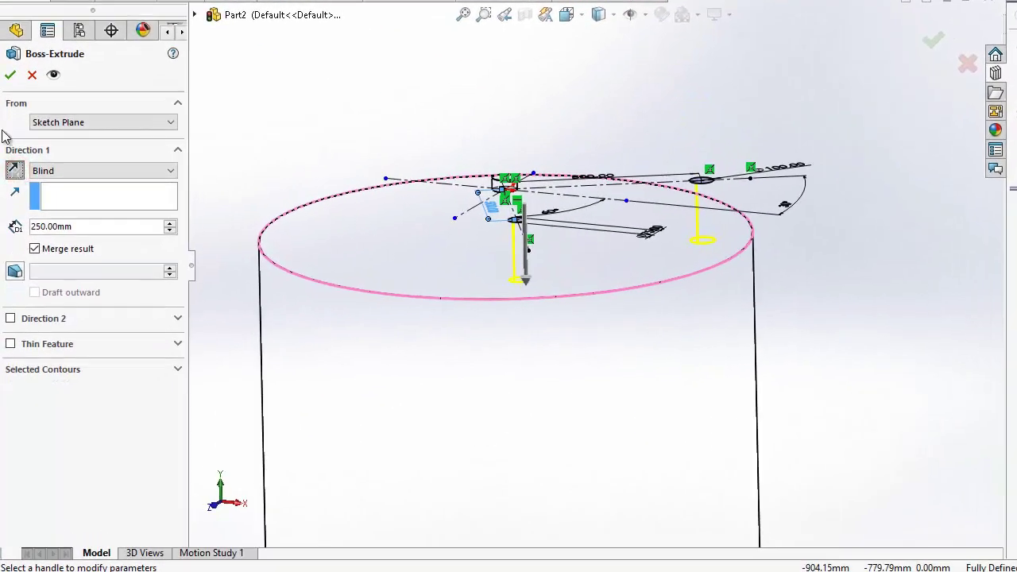
click(75, 170)
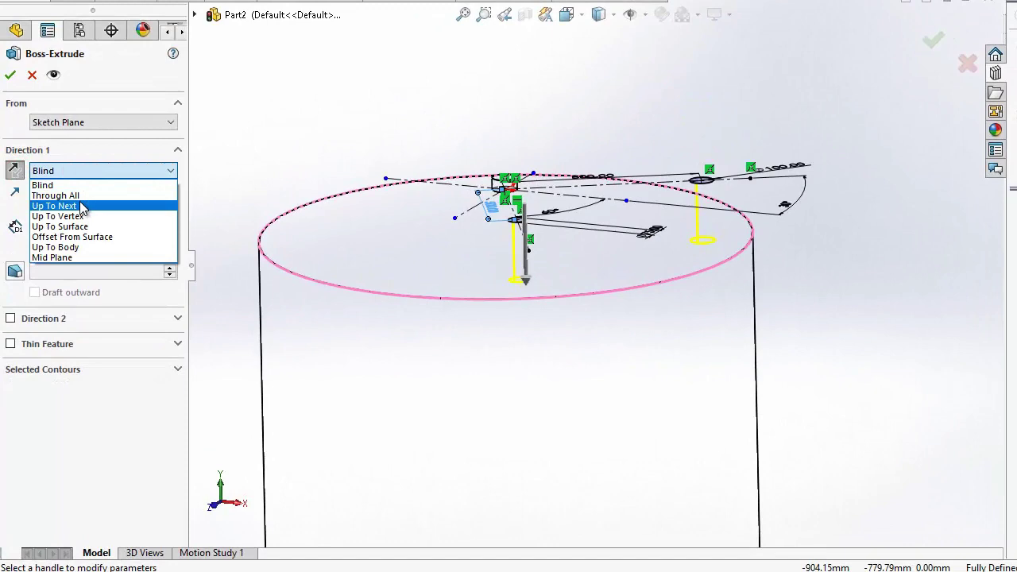
click(79, 199)
click(11, 76)
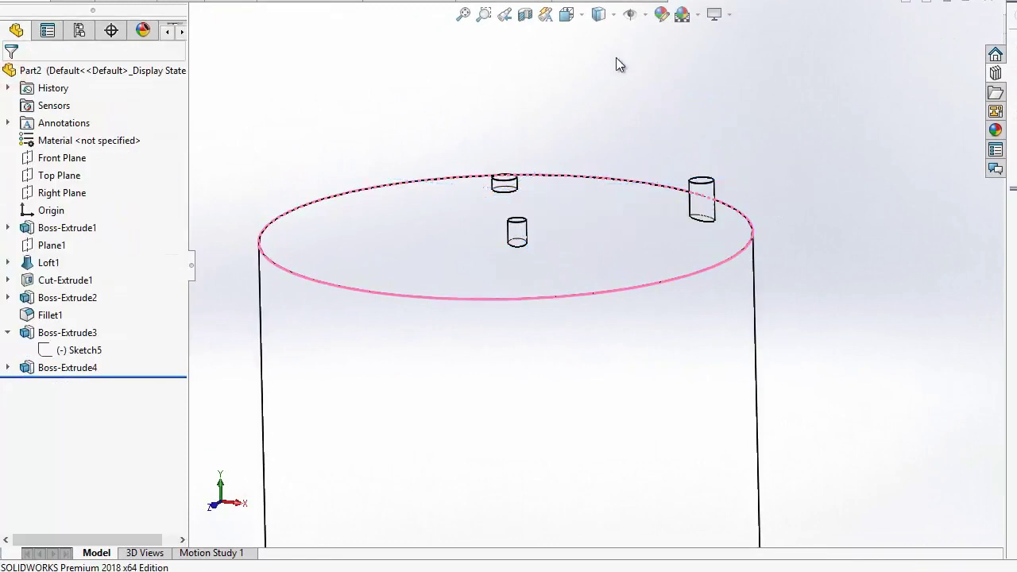
- Display the tank Shaded With Edges and examine its top nozzles and leg joints from several angles
click(585, 16)
click(589, 56)
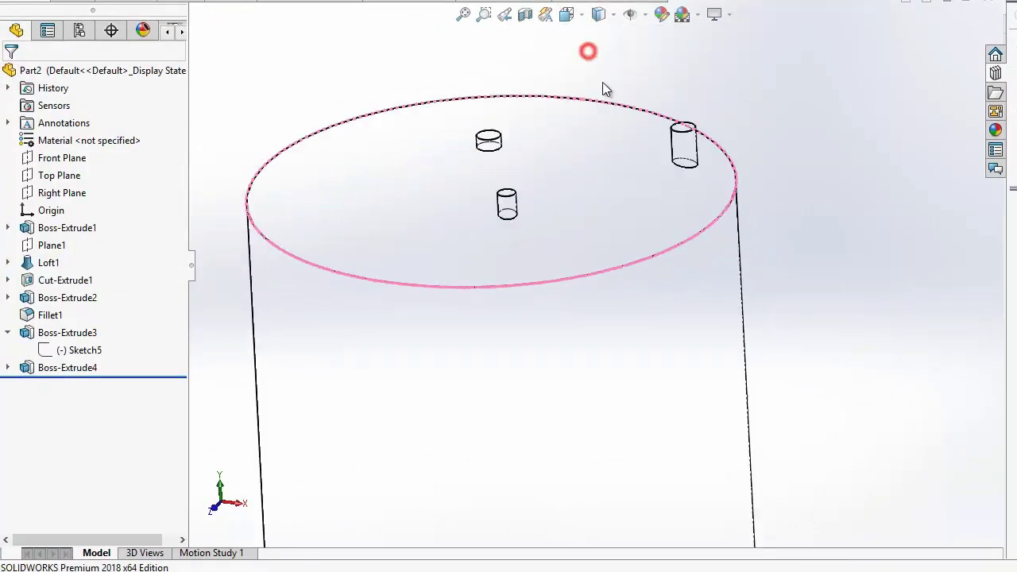
click(614, 14)
click(600, 40)
middle_drag(624, 143, 697, 337)
scroll(680, 247, up, 5)
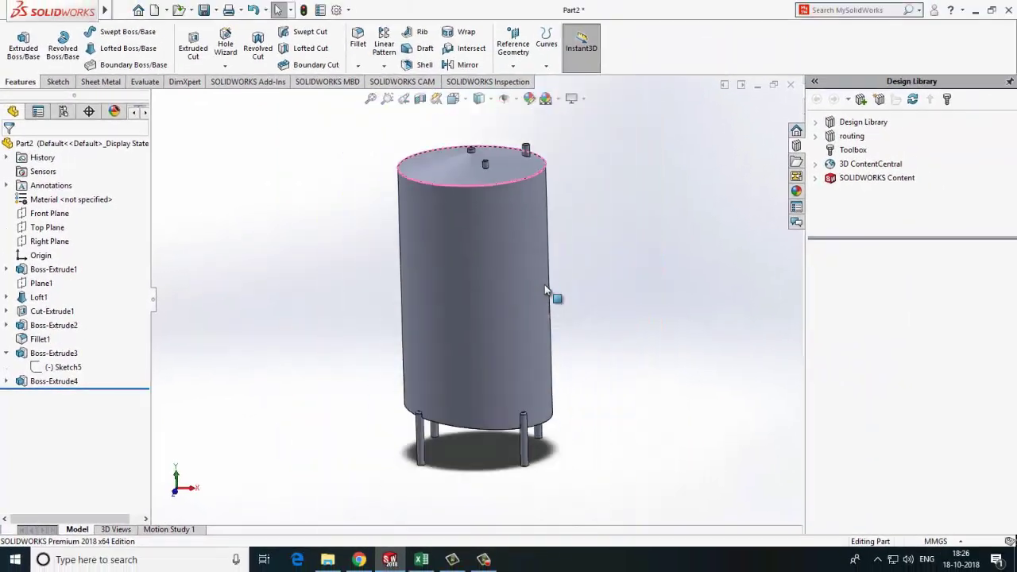
scroll(642, 174, down, 1)
middle_drag(593, 283, 585, 341)
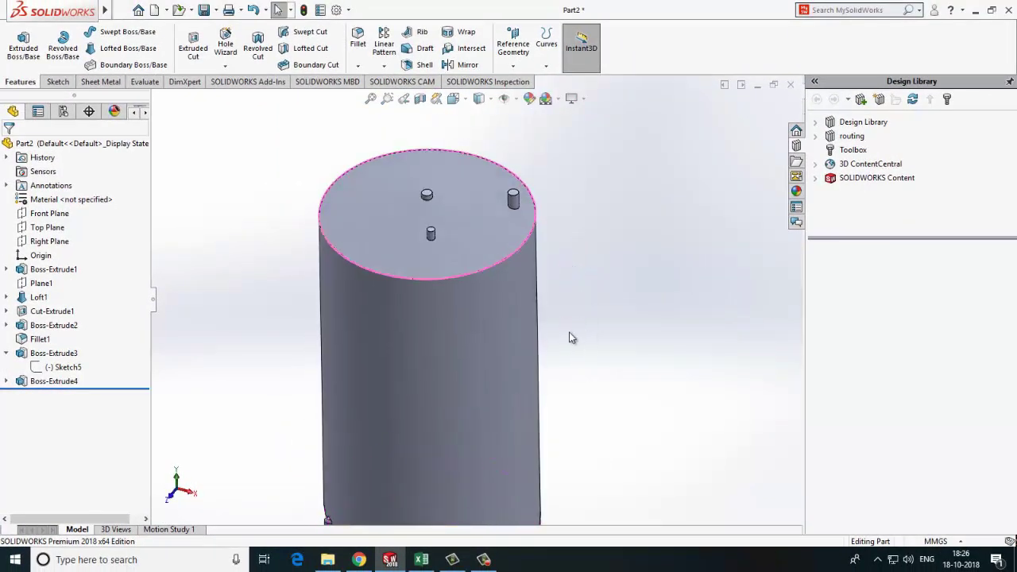
scroll(528, 358, up, 5)
scroll(491, 370, down, 5)
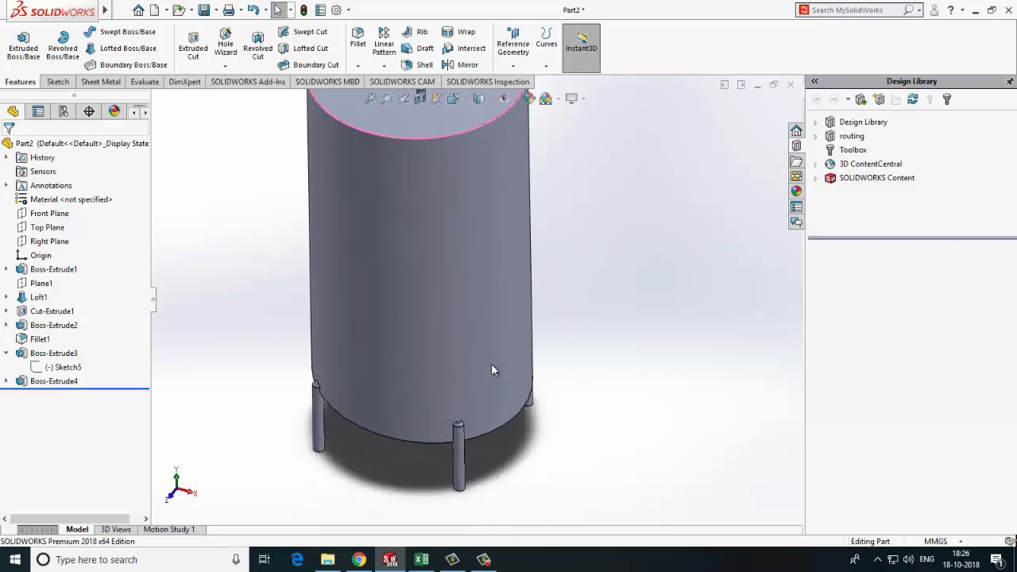
scroll(489, 378, down, 4)
mouse_move(502, 389)
middle_down()
mouse_move(529, 345)
mouse_move(515, 386)
middle_up()
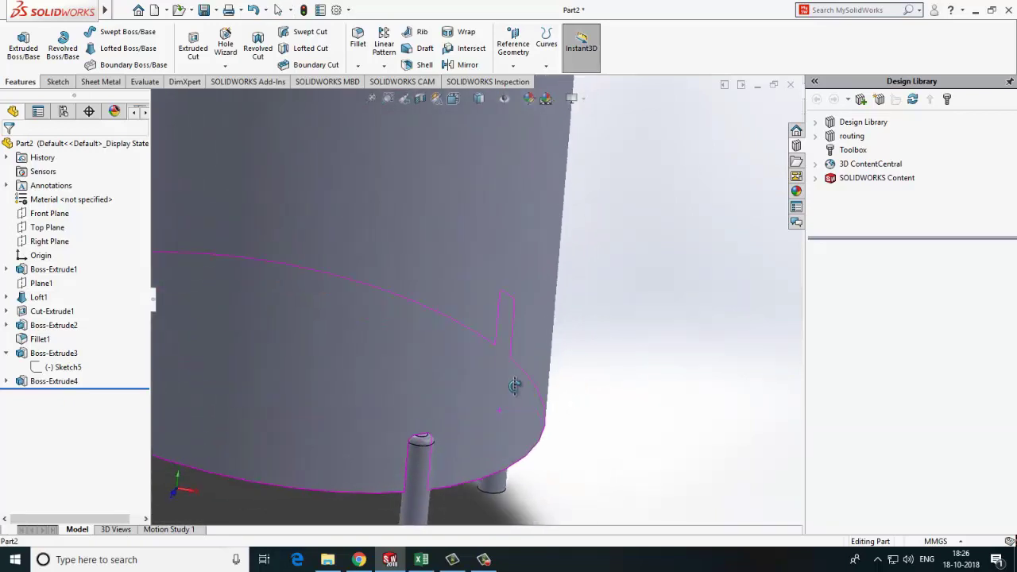
scroll(504, 409, up, 6)
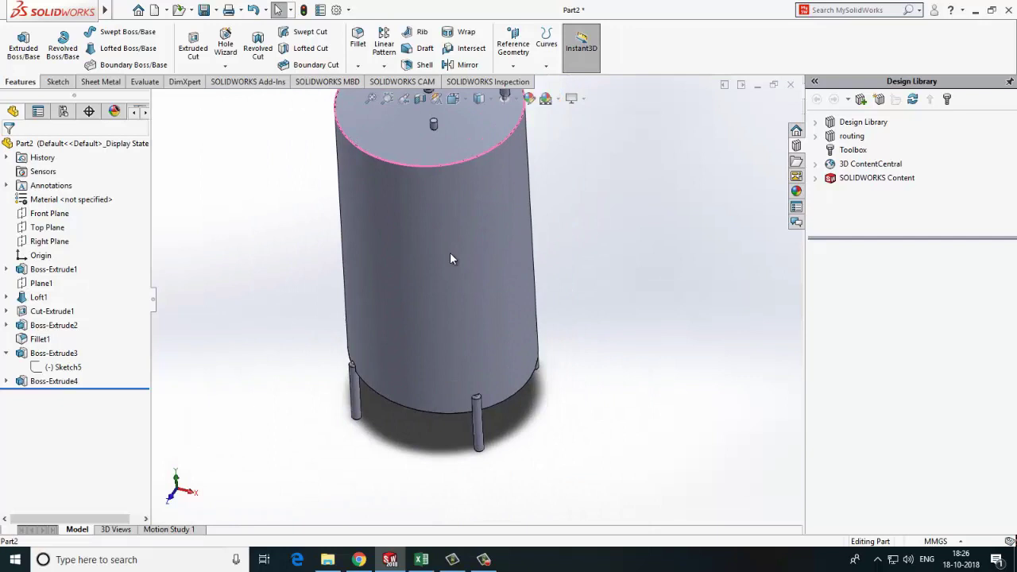
- Change the model's display style to Hidden Lines Removed
scroll(450, 258, down, 2)
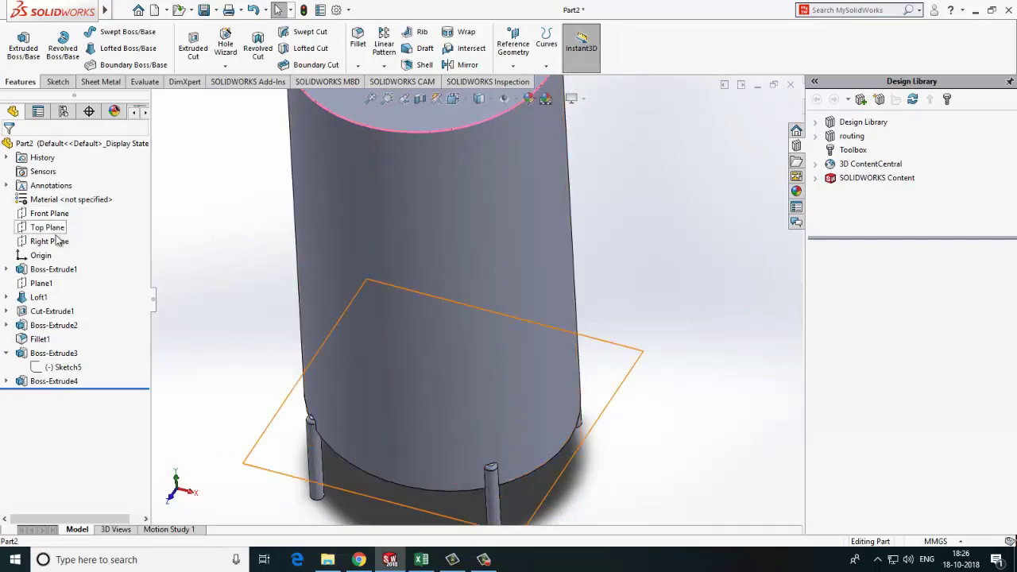
mouse_move(479, 100)
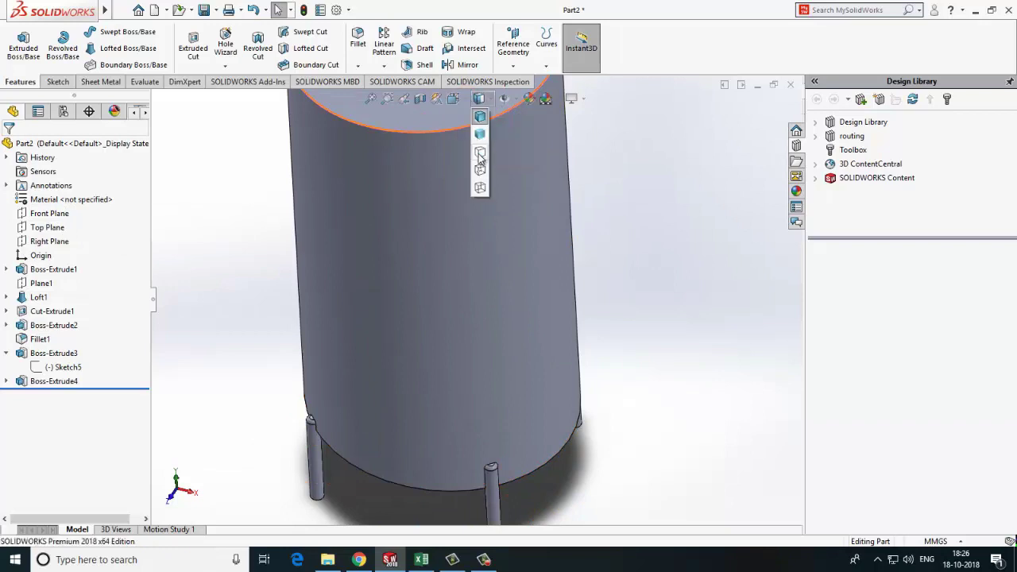
click(480, 153)
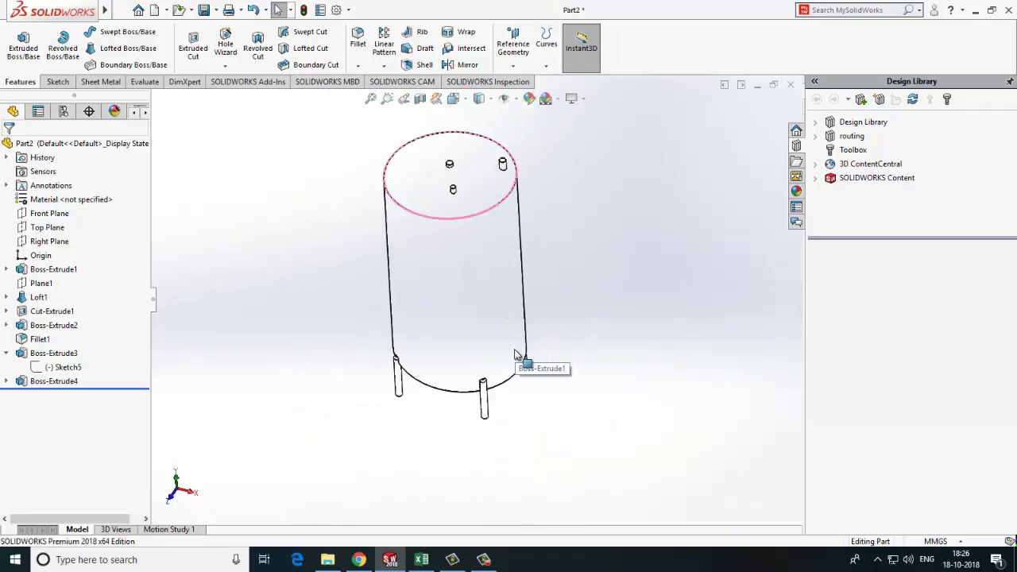
- Start a sketch on the Top Plane in bottom view and place a point on the tank's circular edge along the +X axis
click(44, 228)
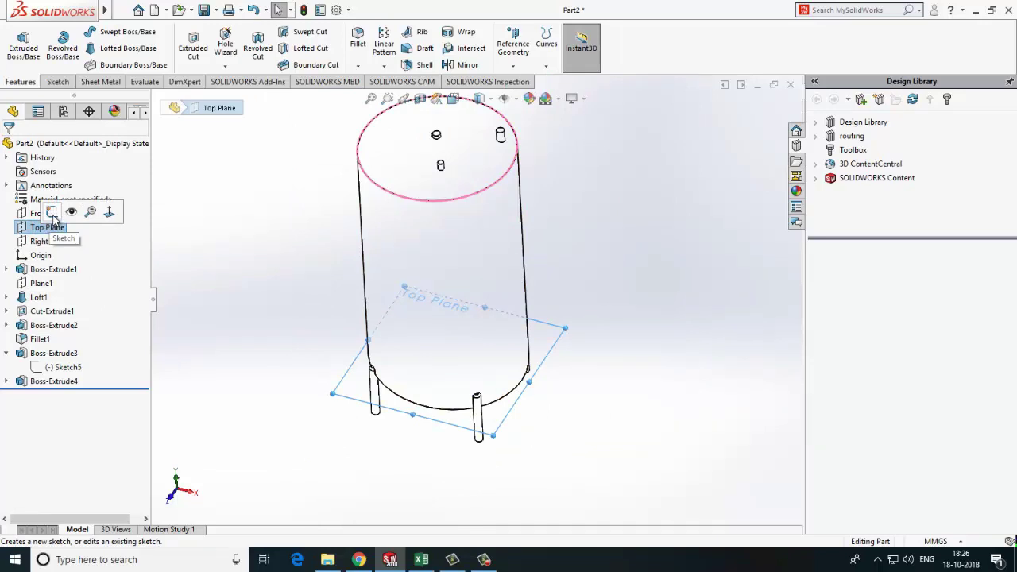
click(51, 213)
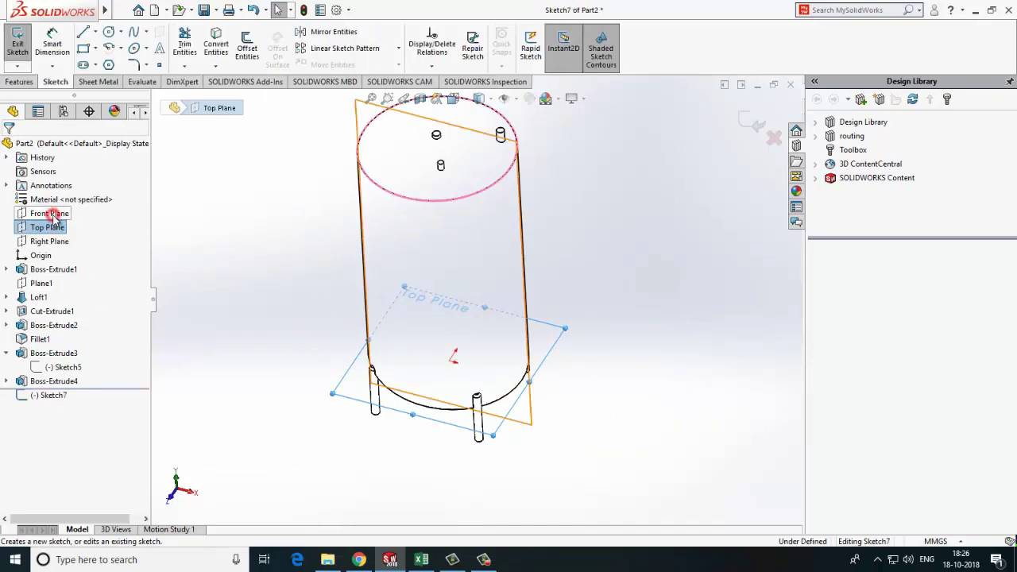
click(466, 101)
click(469, 166)
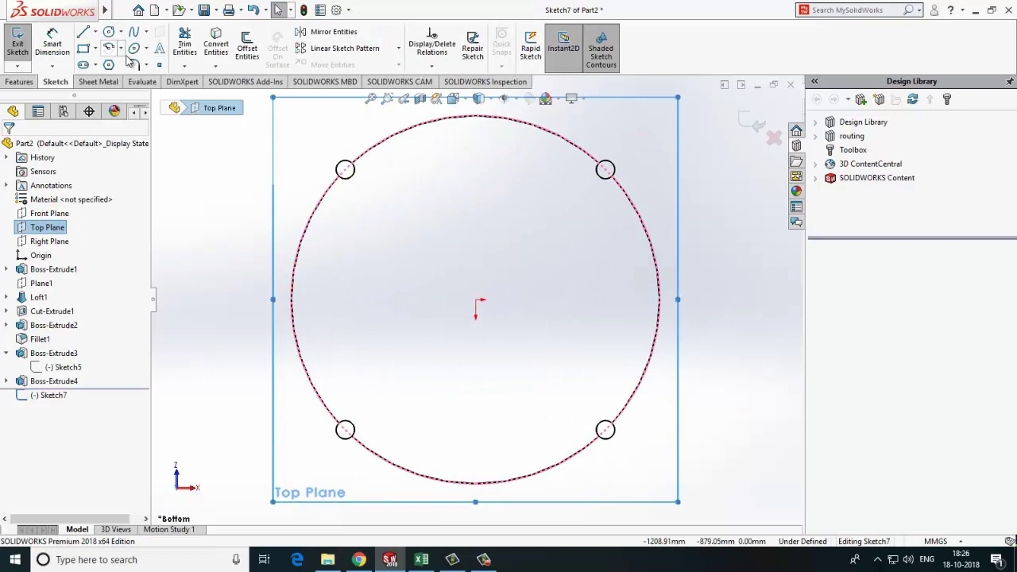
click(160, 66)
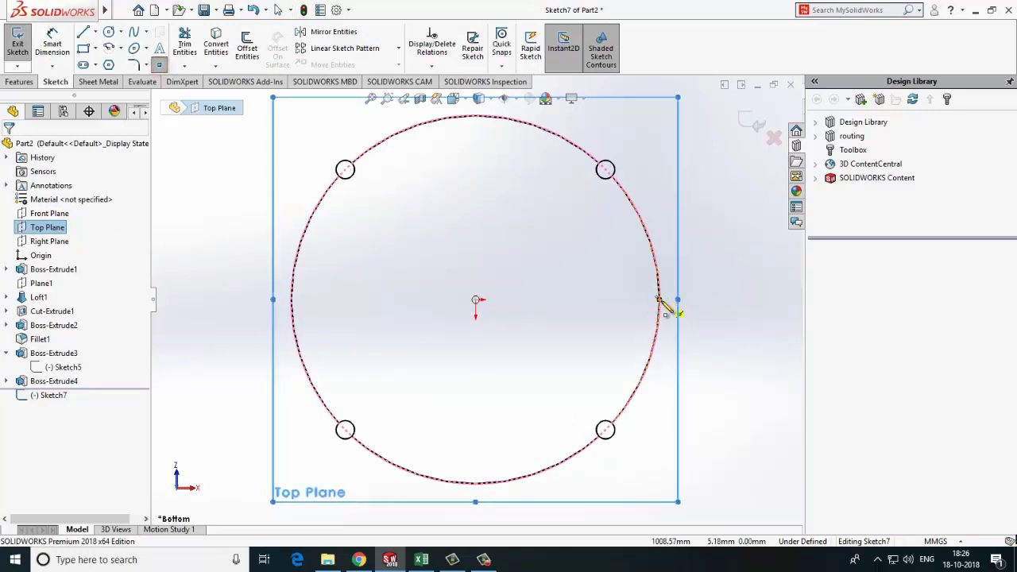
click(659, 300)
key(Escape)
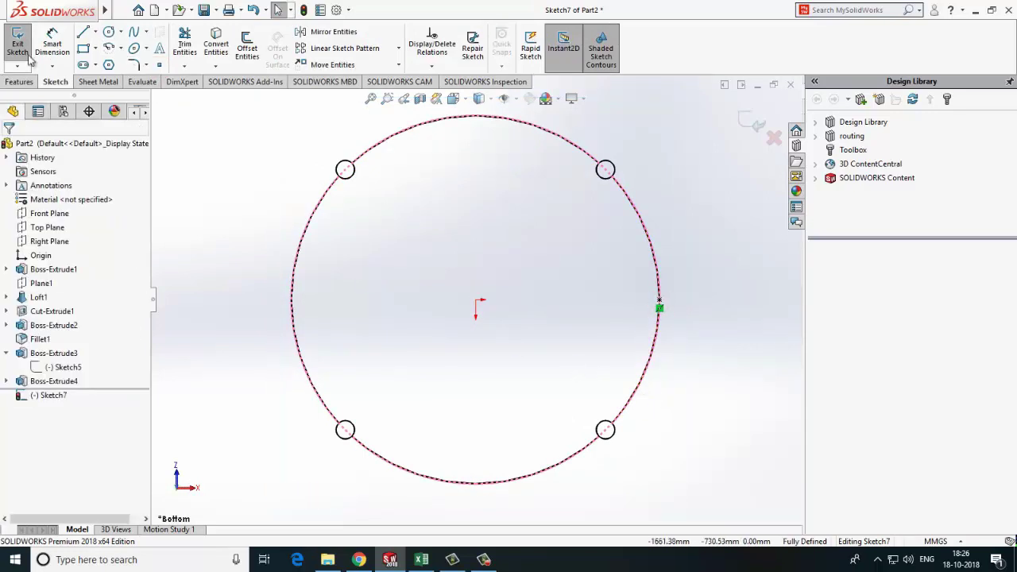
- Sketch a horizontal centerline through the origin inside the tank outline
click(96, 32)
click(111, 130)
click(402, 299)
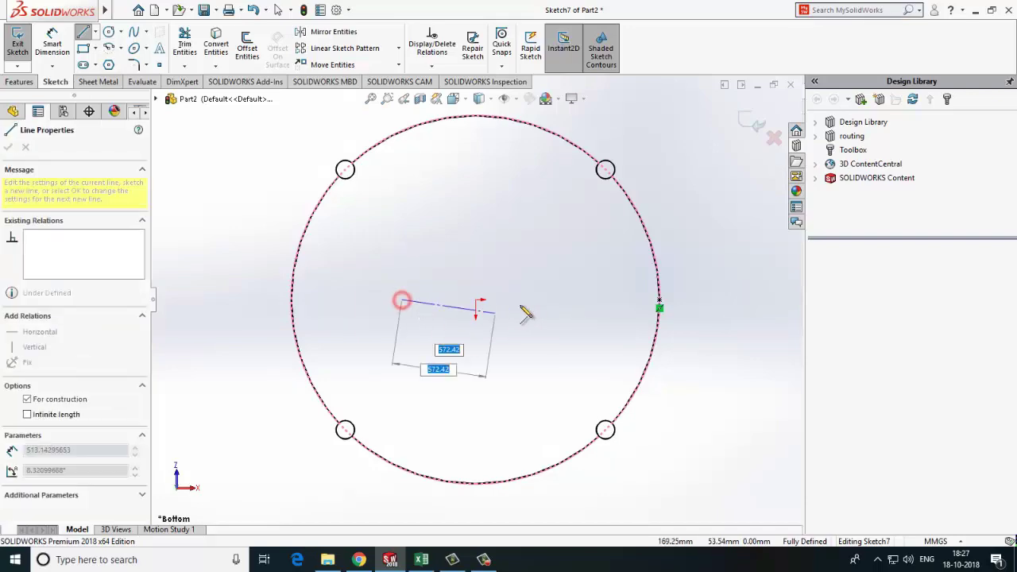
click(572, 299)
key(Escape)
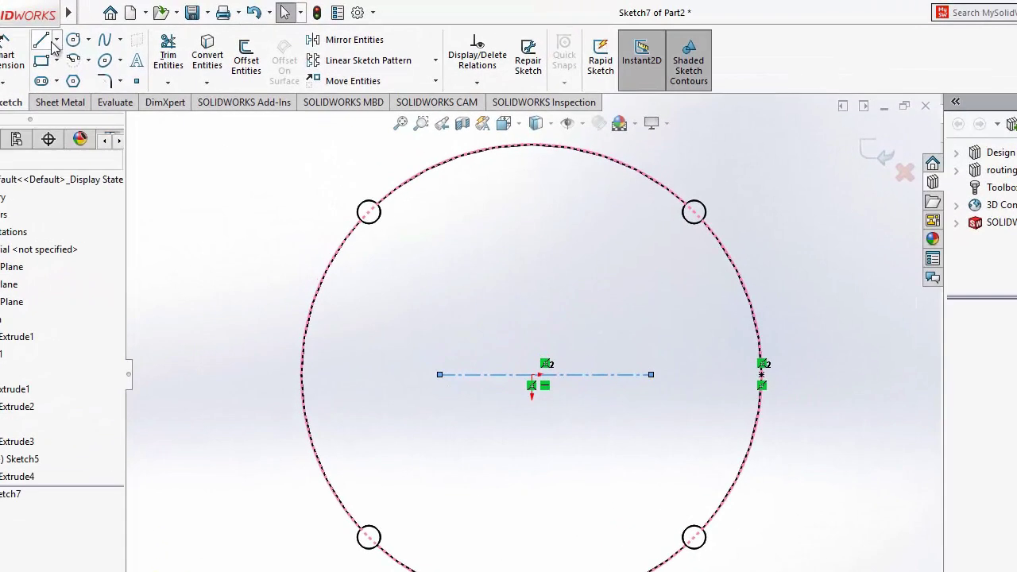
- Sketch an angled centerline from the horizontal centerline's midpoint to the tank's circular edge, just below the upper +X leg
click(57, 40)
click(59, 59)
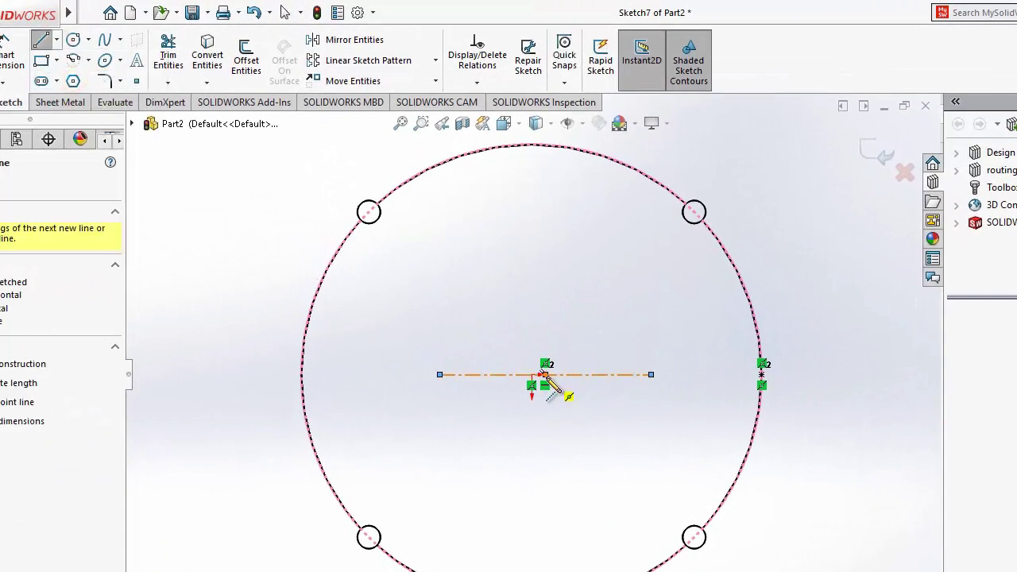
click(546, 374)
click(723, 239)
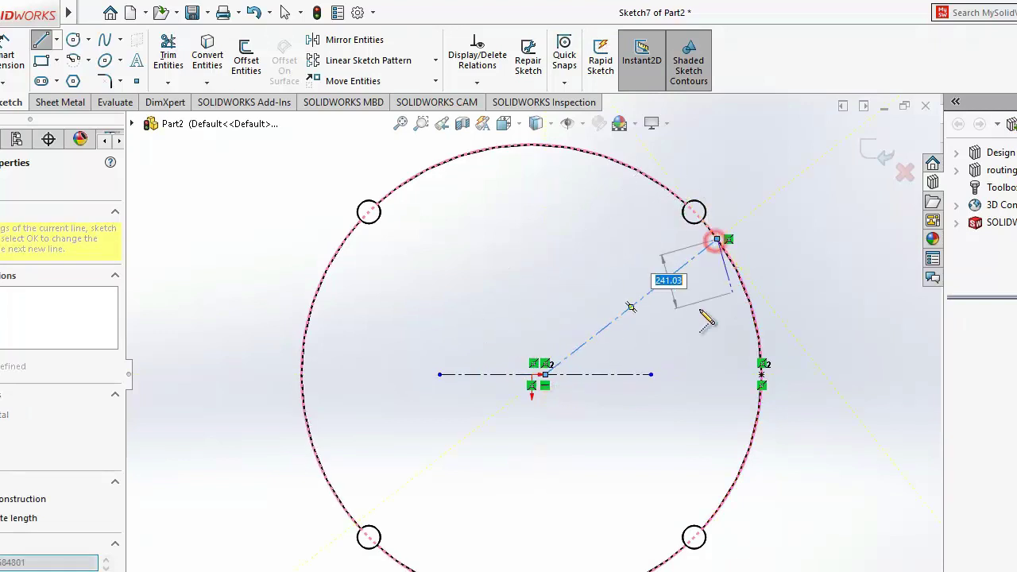
key(Escape)
- Place a point where the angled centerline meets the tank edge and close the sketch
click(137, 81)
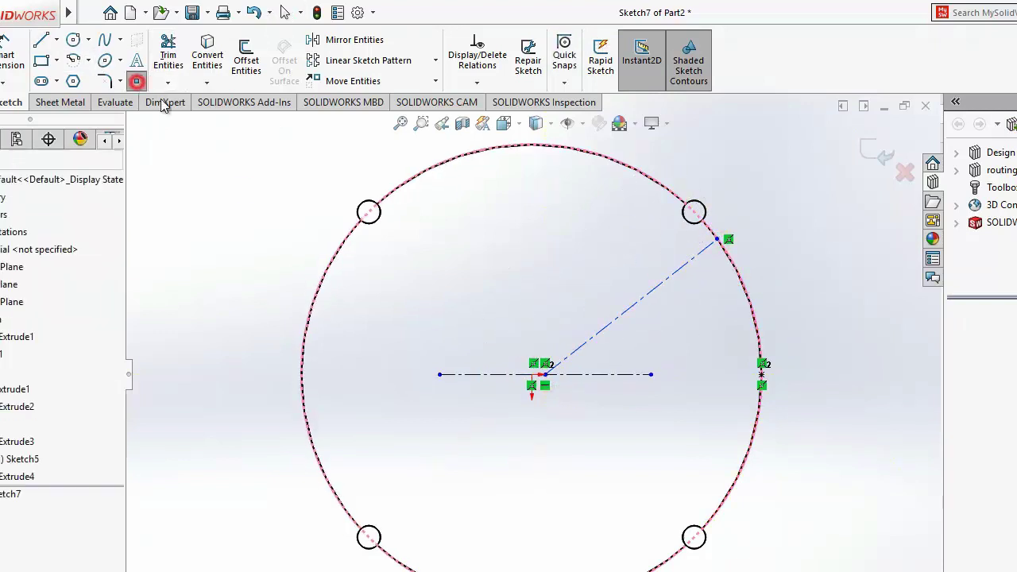
click(717, 239)
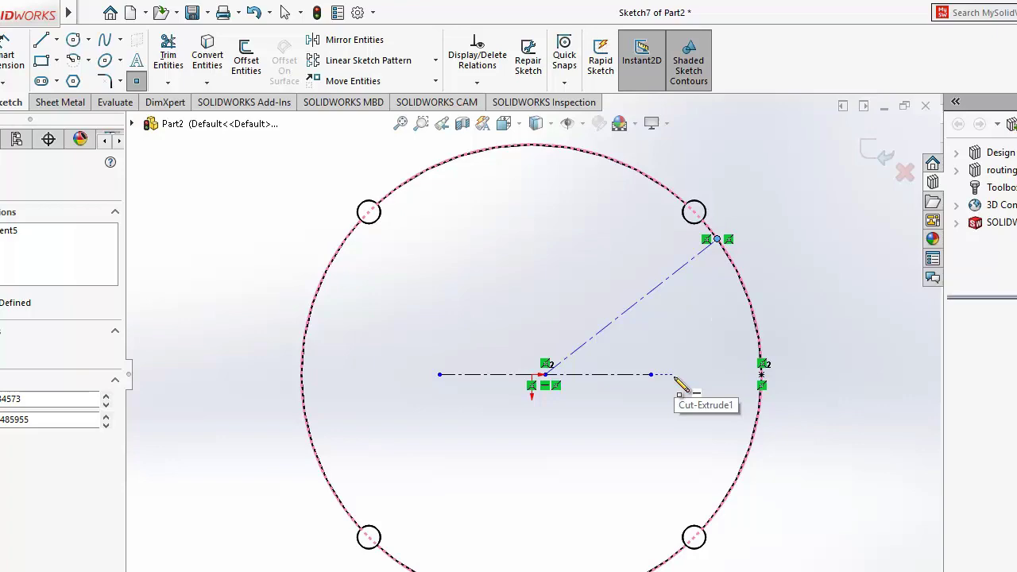
key(Escape)
key(ctrl+b)
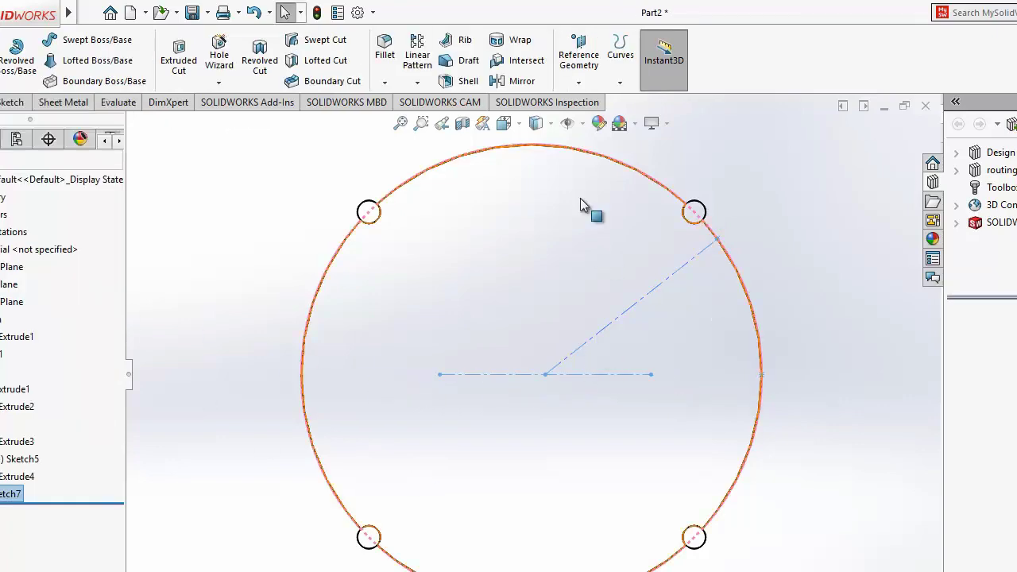
- Create a reference plane tangent to the tank's cylindrical face and coincident with the sketch point on the +X axis
mouse_move(580, 202)
middle_down()
mouse_move(585, 401)
mouse_move(612, 496)
middle_up()
scroll(612, 496, up, 2)
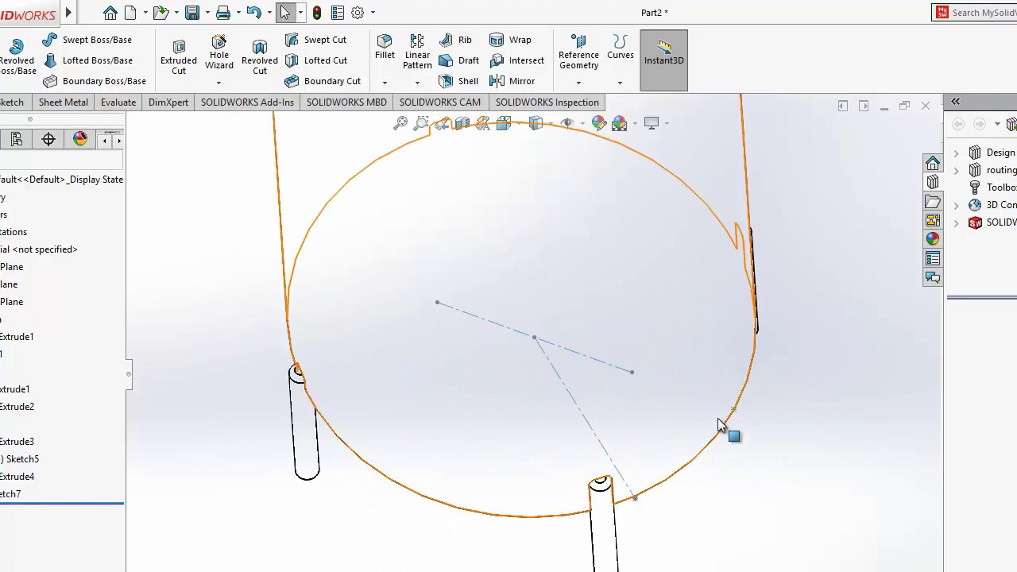
click(605, 239)
click(579, 60)
click(594, 100)
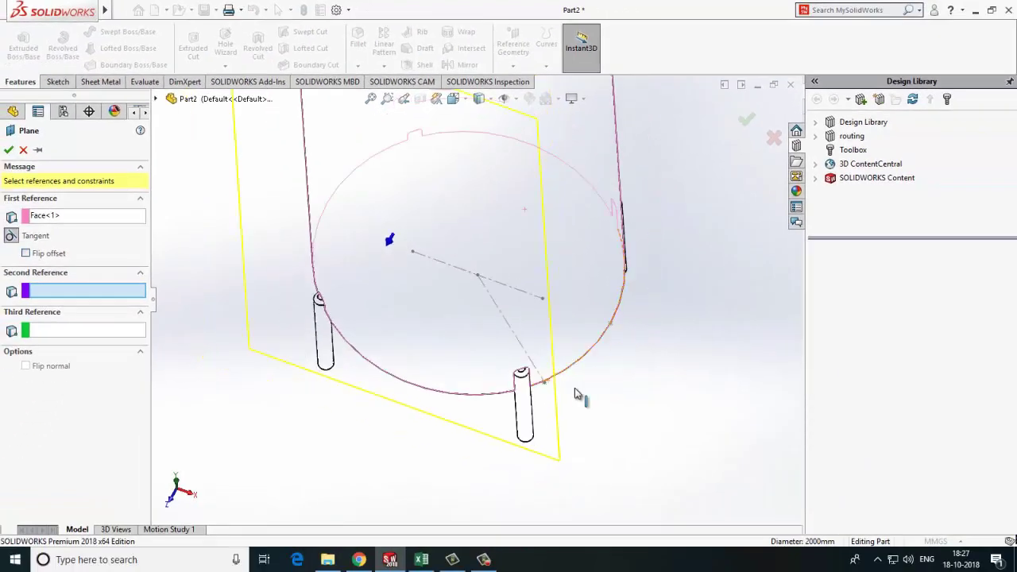
middle_drag(578, 395, 487, 328)
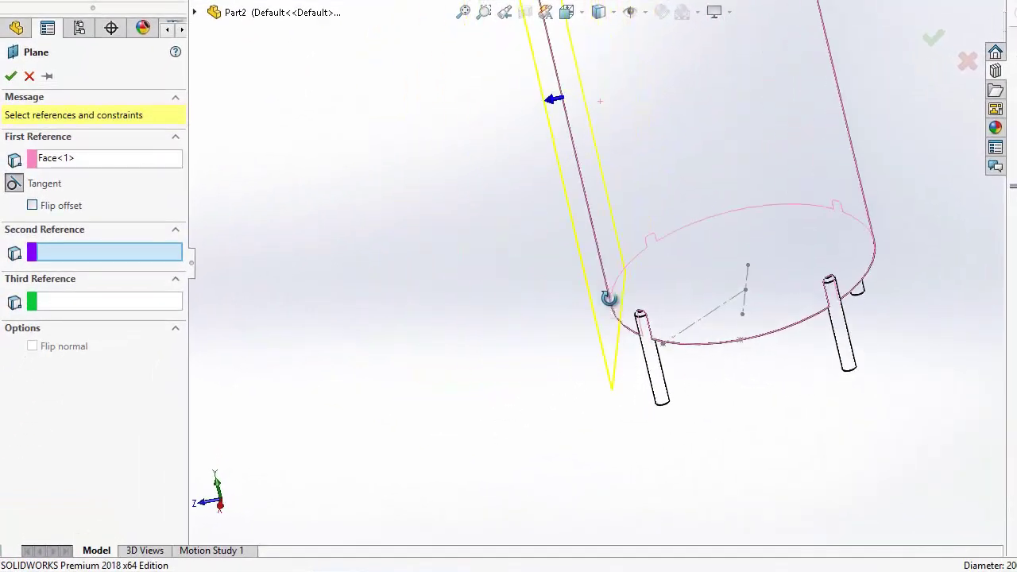
middle_drag(608, 298, 721, 340)
click(724, 302)
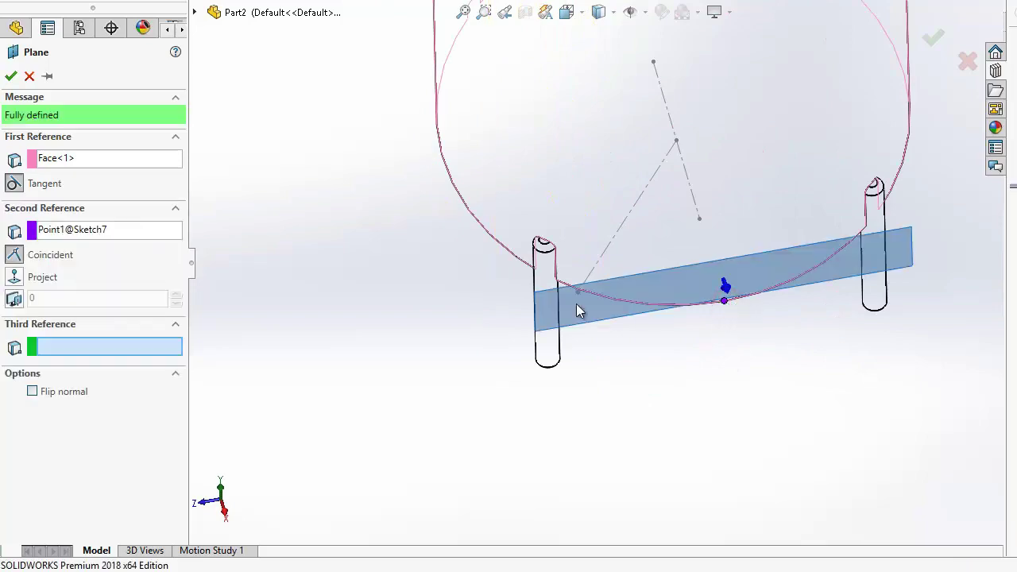
click(9, 78)
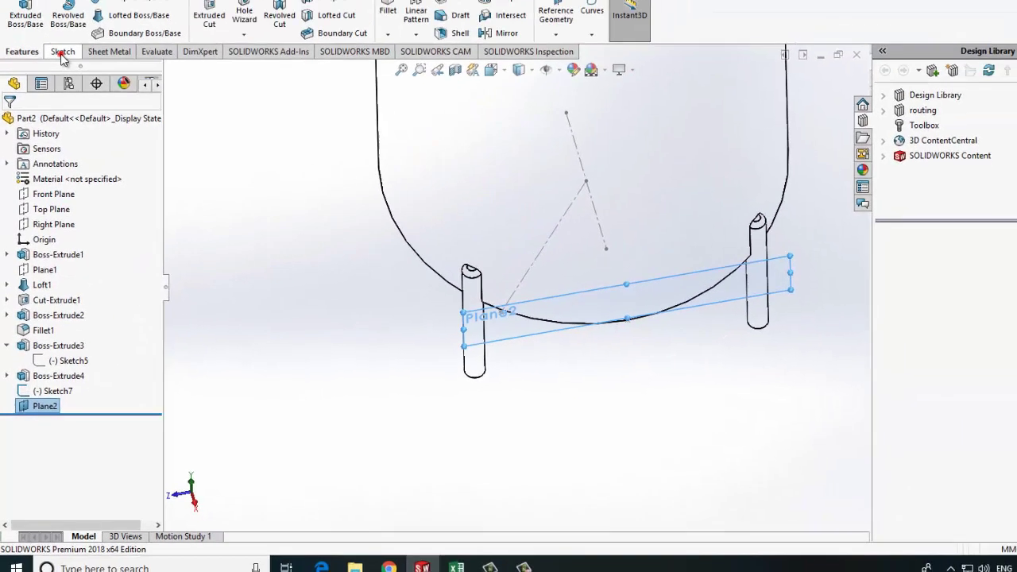
- Sketch a circle about 111 mm in diameter on the new tangent plane, centred on its origin
click(18, 39)
click(109, 31)
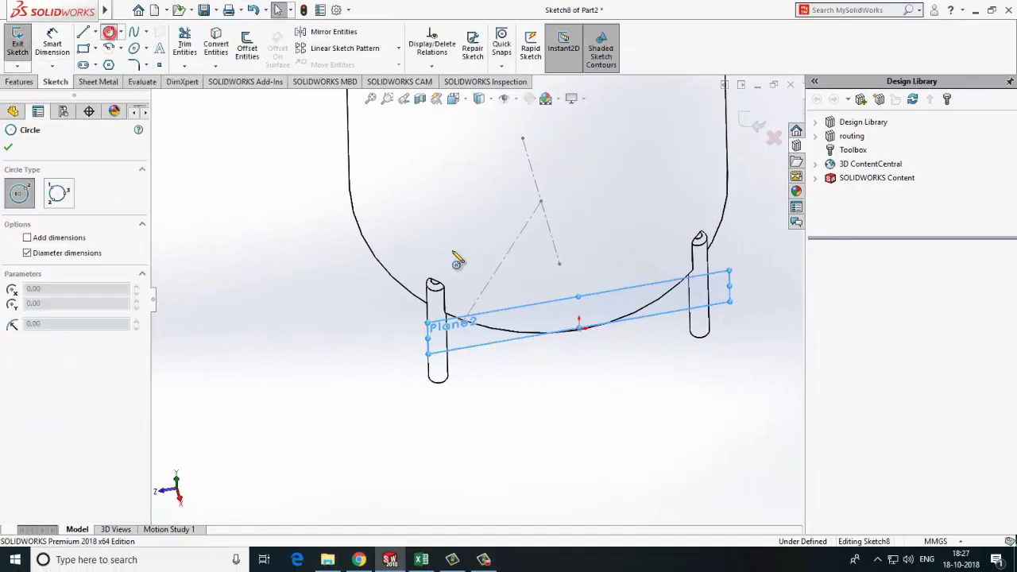
scroll(586, 336, down, 5)
click(490, 325)
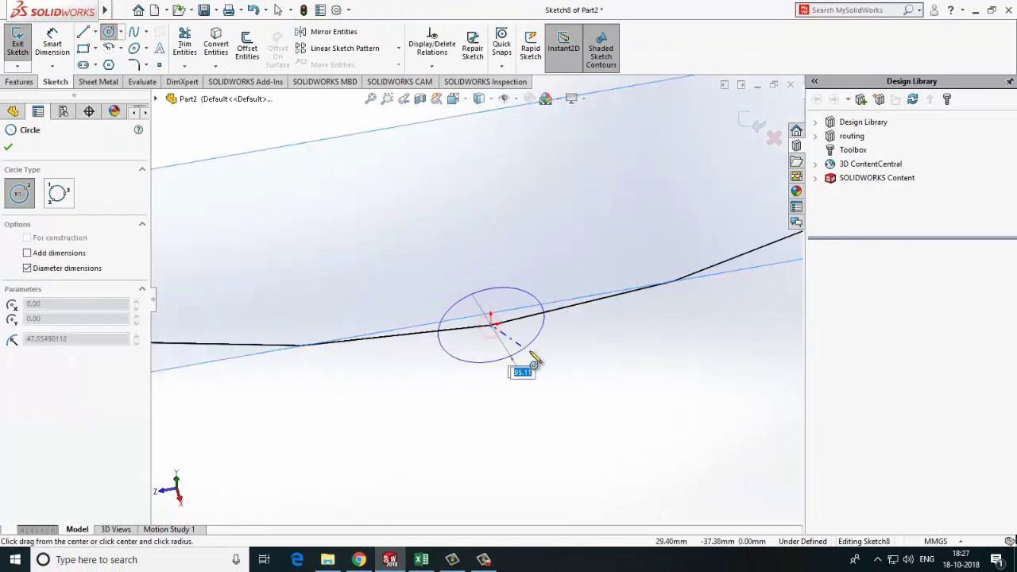
click(522, 363)
key(Escape)
- Dimension the circle's diameter at 100 mm
click(507, 375)
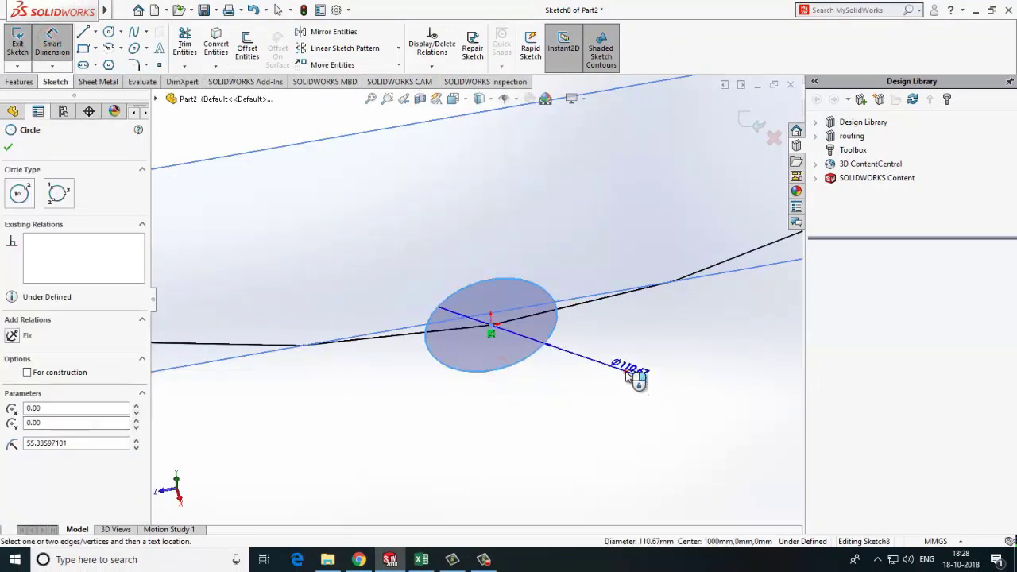
click(629, 372)
text(50mm)
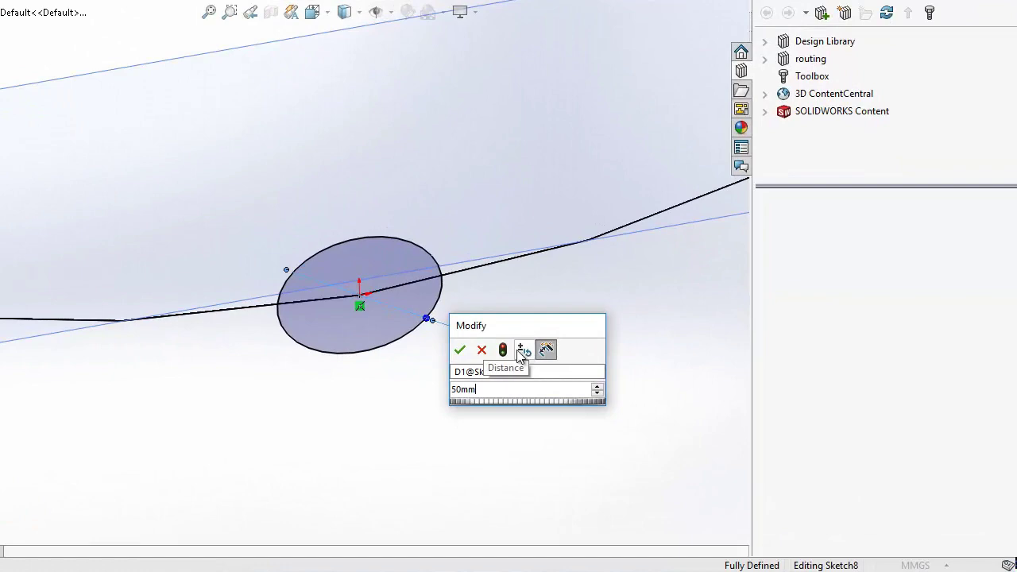
key(BackSpace)
key(BackSpace)
key(BackSpace)
text(100)
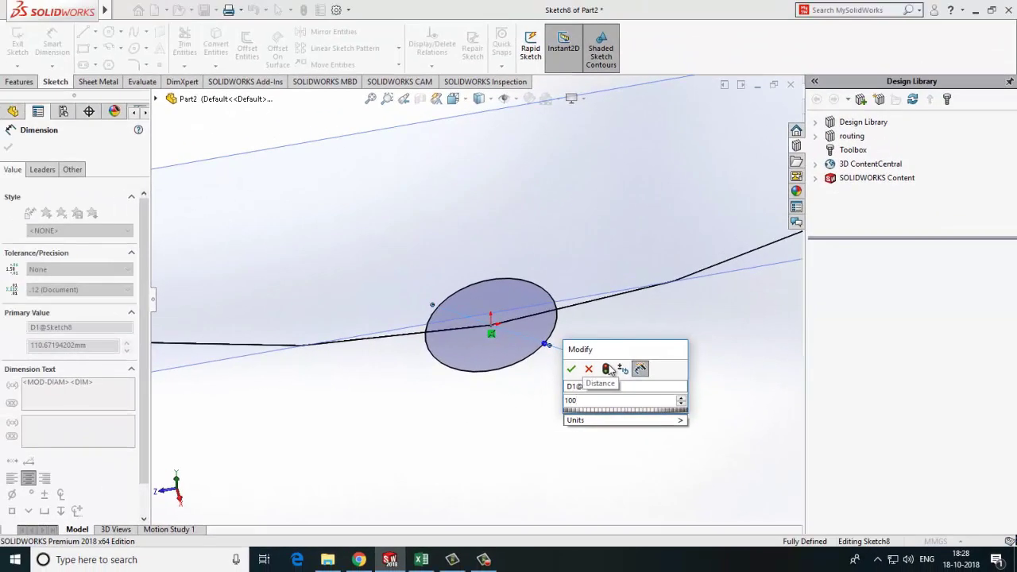
text(.00mm)
click(570, 370)
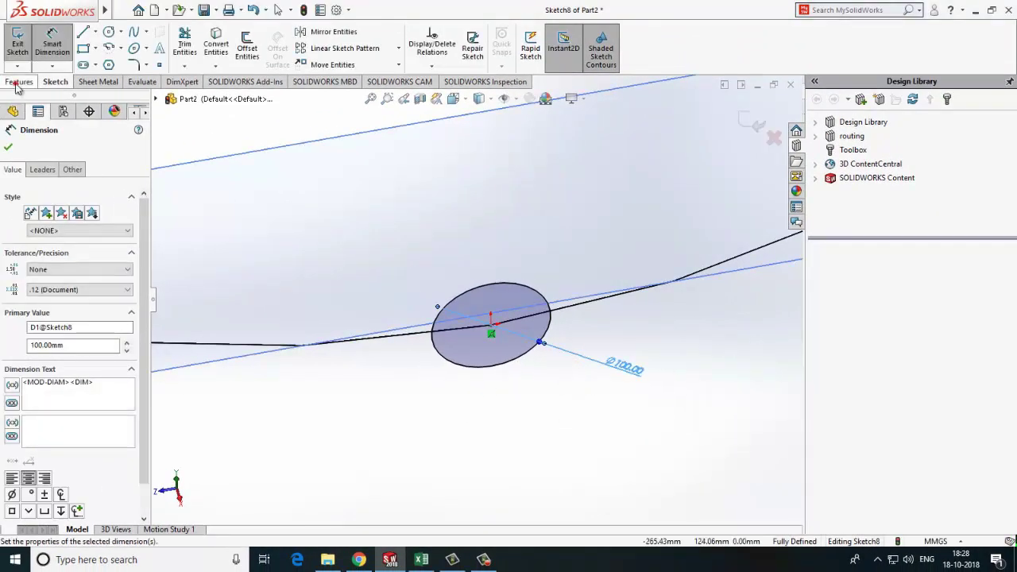
- Extrude the circle outward 100 mm as a blind boss with Merge result turned off
click(19, 81)
click(23, 43)
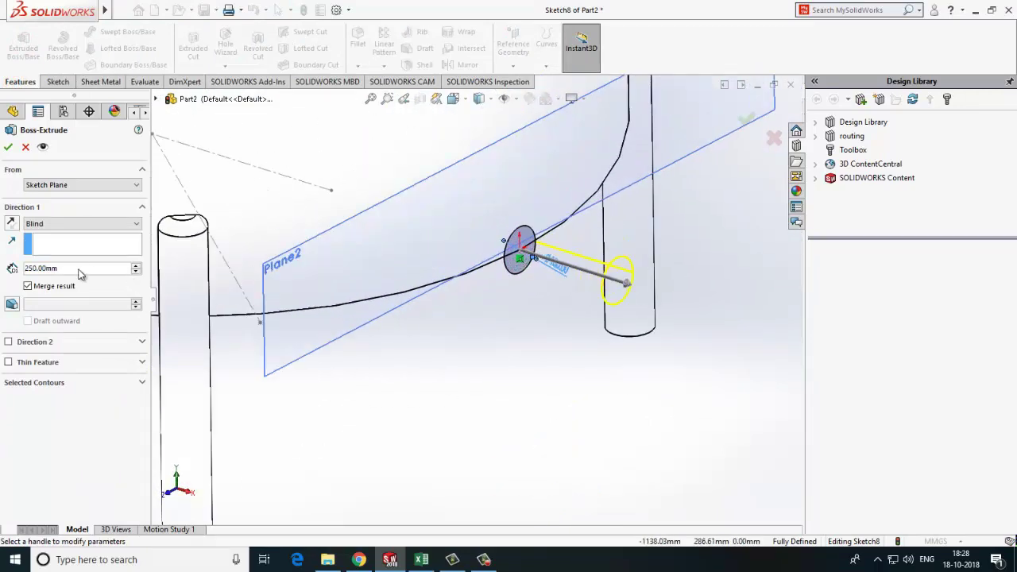
text(1)
click(10, 150)
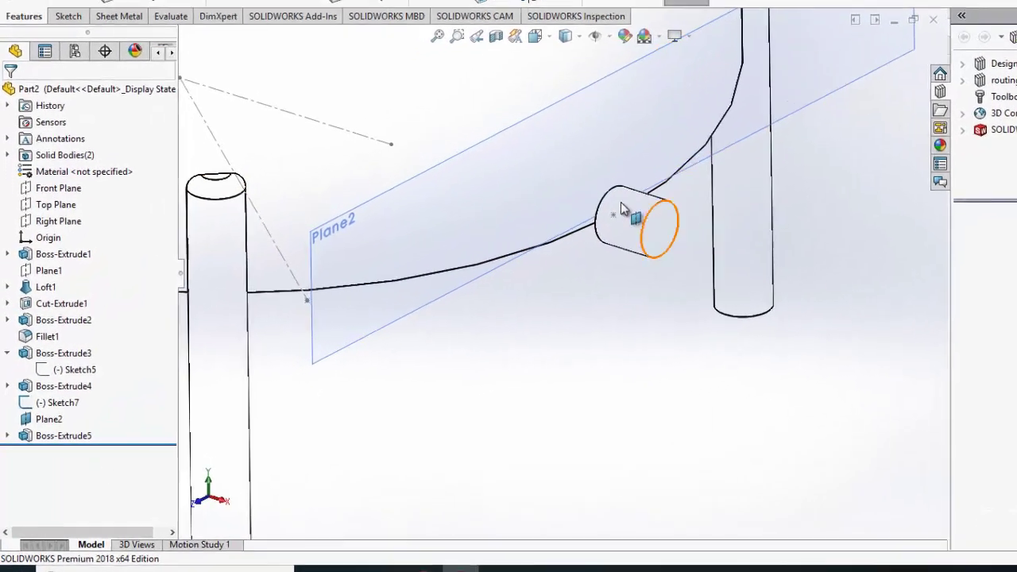
- Edit the side nozzle's extrusion to add a second blind direction of 100 mm into the tank
mouse_move(527, 240)
middle_down()
mouse_move(558, 203)
mouse_move(544, 235)
middle_up()
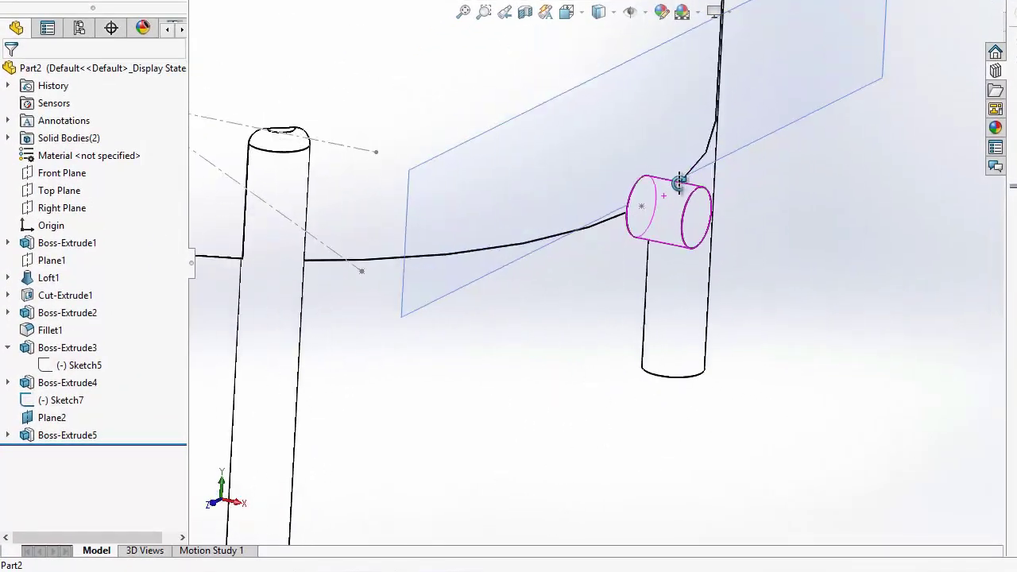
click(57, 436)
click(69, 391)
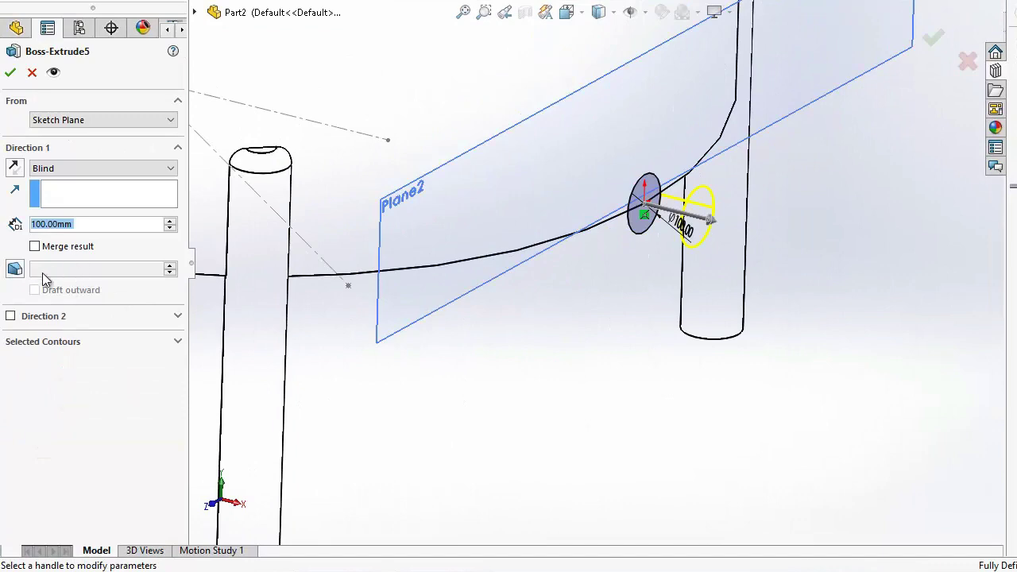
click(10, 316)
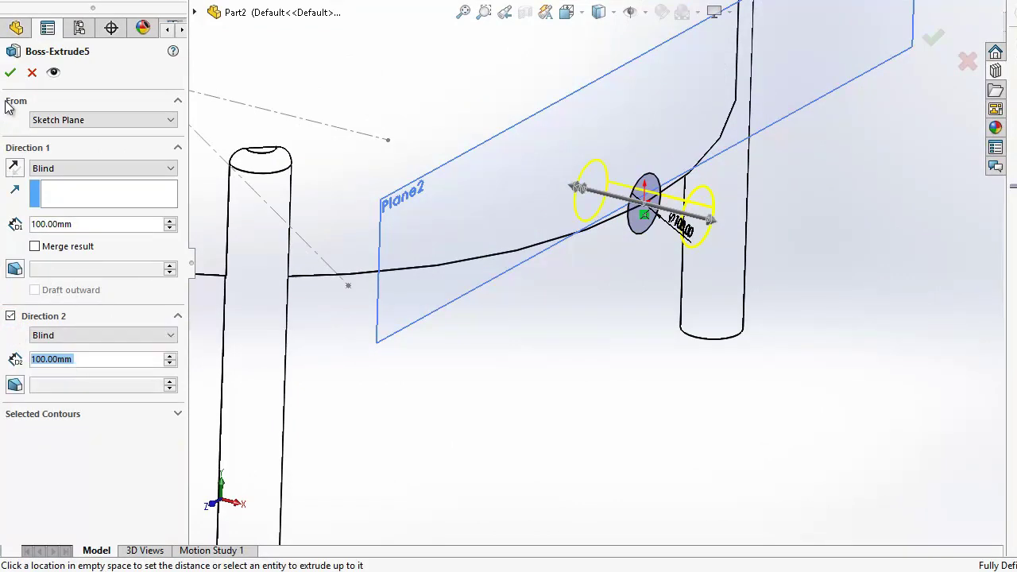
click(11, 73)
- Fillet the side nozzle's inner end edge with a 50 mm radius
middle_drag(538, 200, 682, 117)
scroll(509, 285, up, 2)
scroll(505, 283, down, 5)
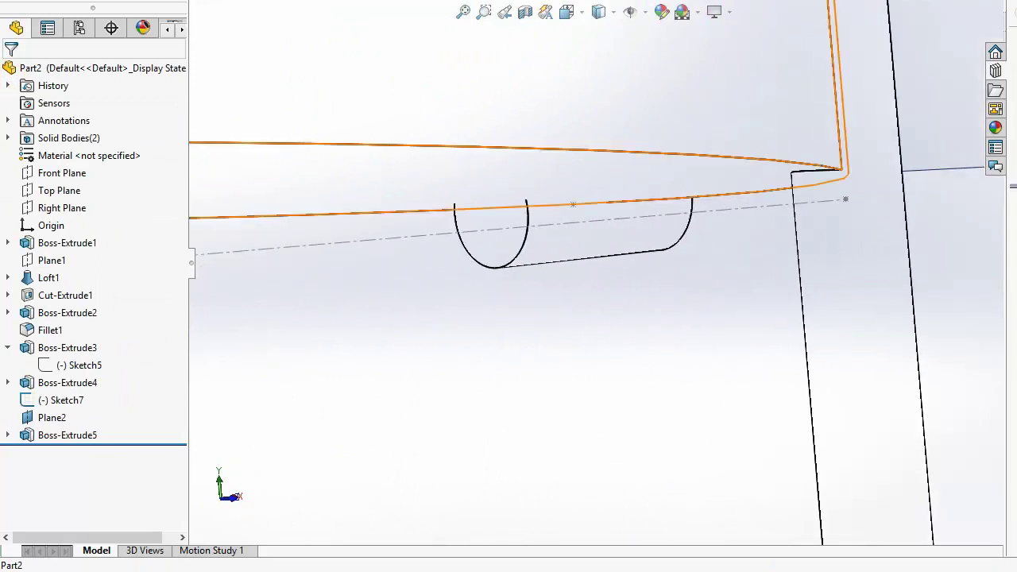
click(508, 2)
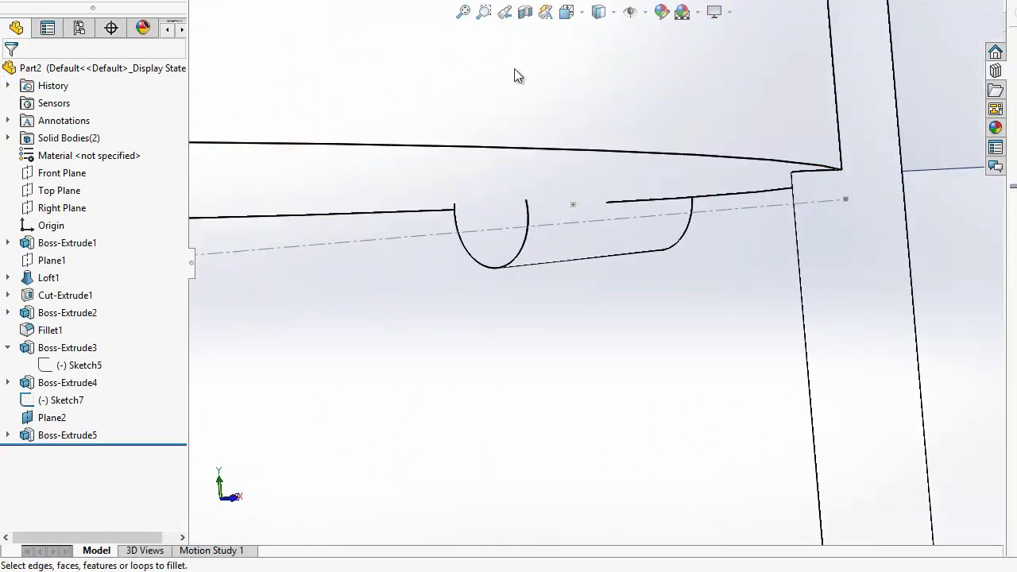
click(518, 256)
text(50)
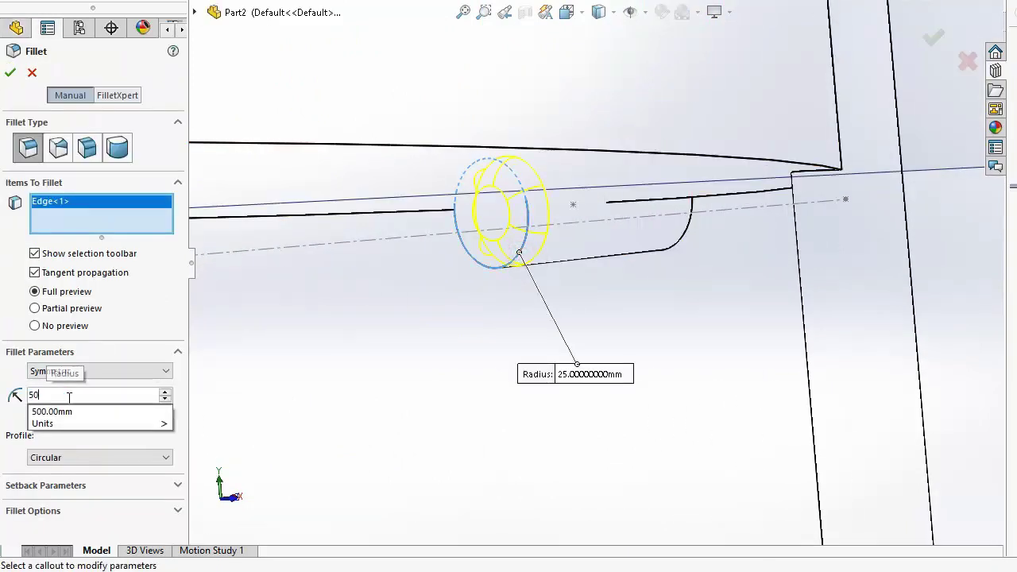
text(mm)
click(10, 75)
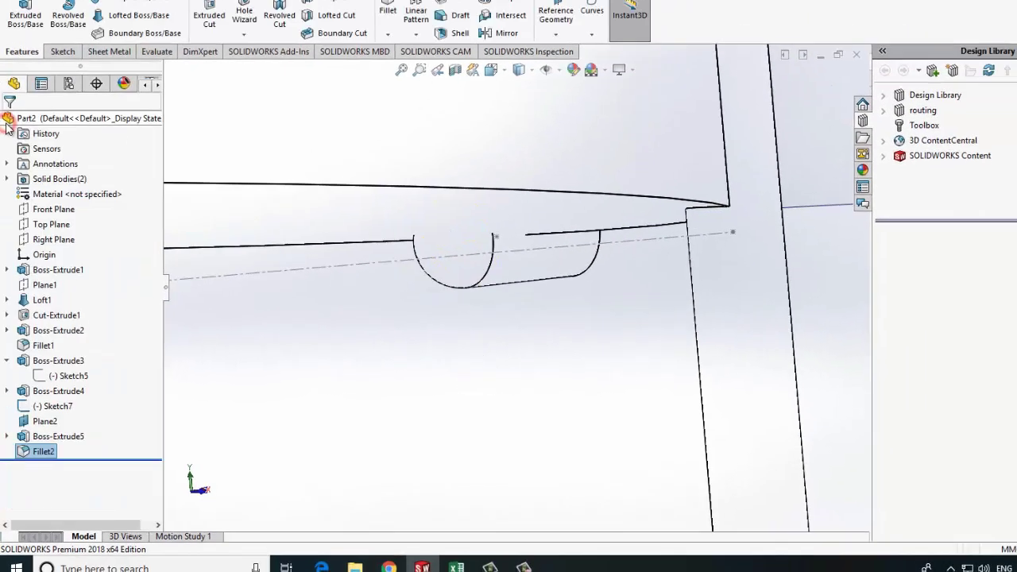
- Display the tank Shaded With Edges and hide the tangent plane at the side nozzle
mouse_move(442, 320)
middle_down()
mouse_move(477, 238)
mouse_move(454, 322)
mouse_move(401, 382)
mouse_move(397, 361)
mouse_move(383, 397)
middle_up()
click(491, 99)
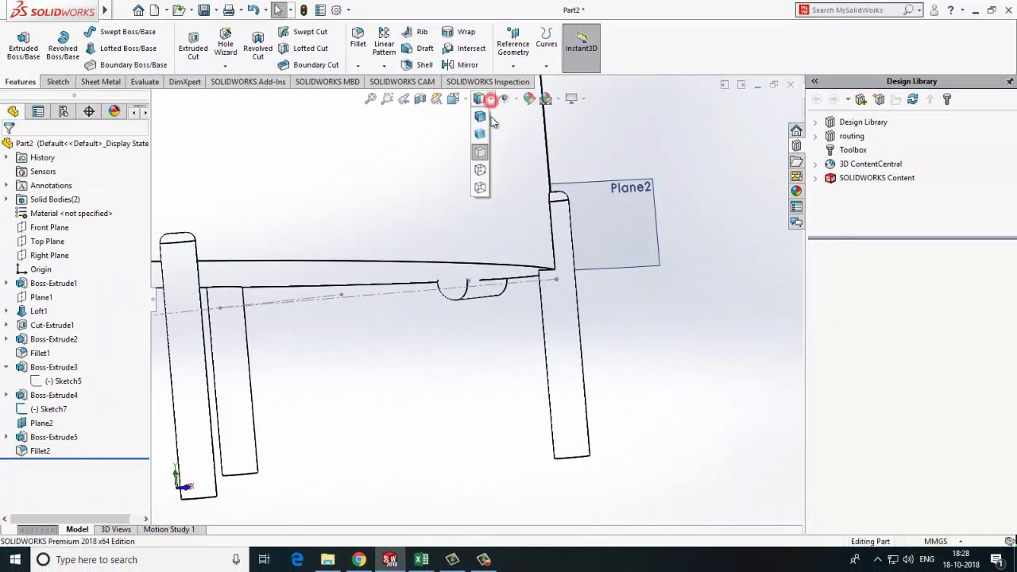
click(480, 117)
right_click(44, 429)
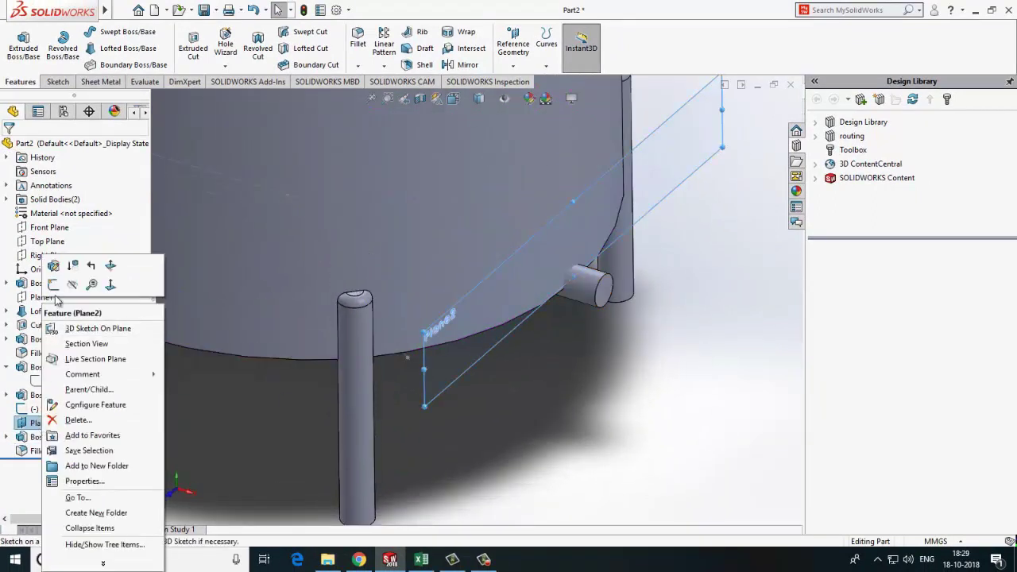
click(72, 286)
middle_drag(522, 370, 436, 184)
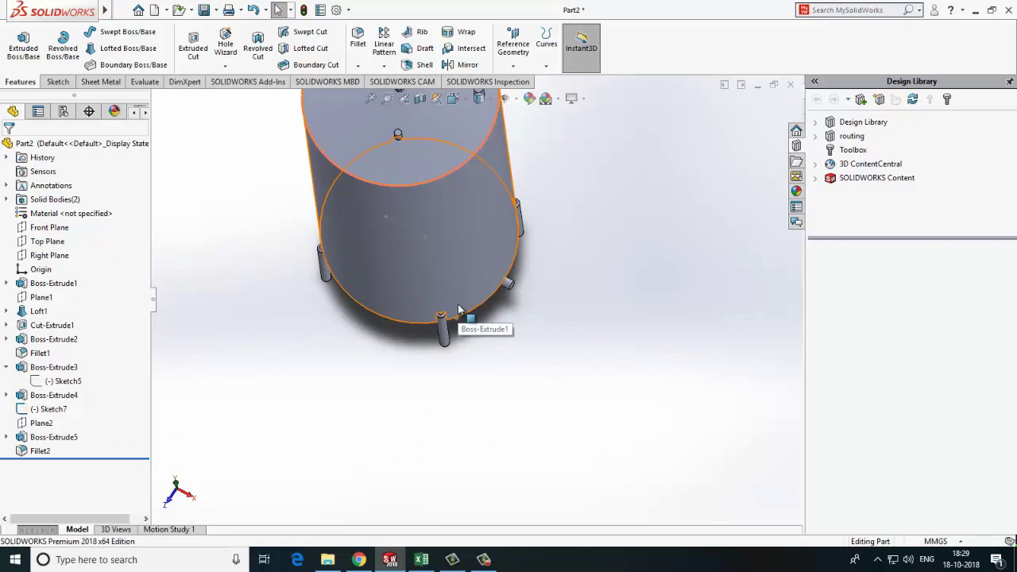
middle_drag(459, 306, 461, 291)
scroll(461, 290, down, 4)
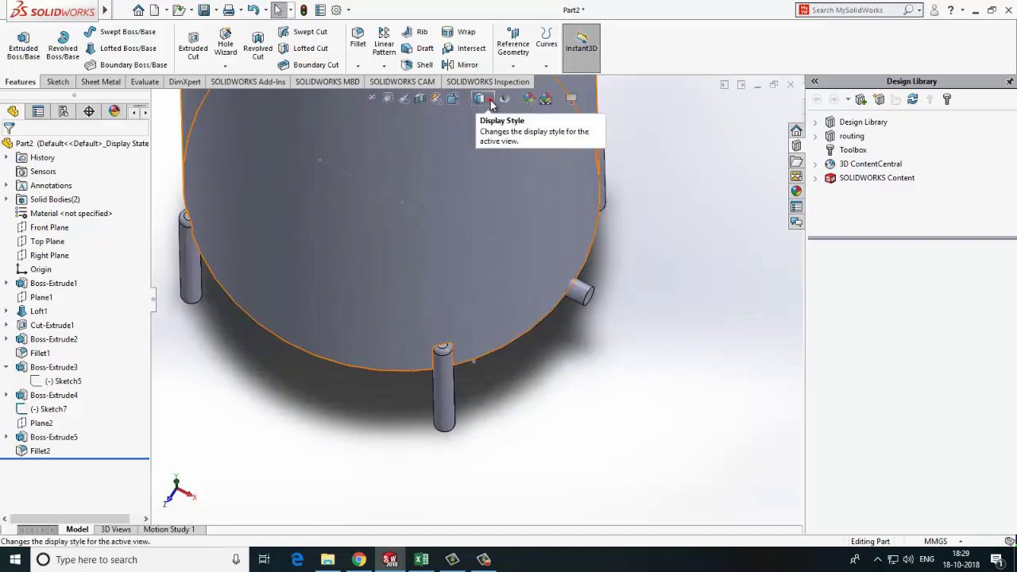
- Display the tank with Hidden Lines Removed
click(480, 99)
click(480, 154)
scroll(493, 211, up, 3)
scroll(480, 319, down, 5)
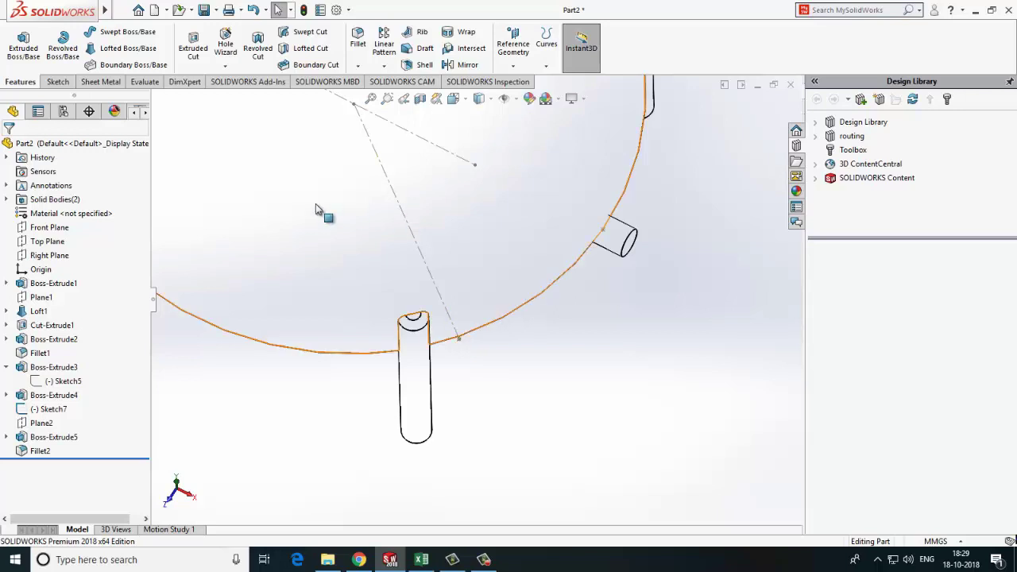
- Create a reference plane tangent to the tank's cylindrical face and coincident with the Sketch7 centerline endpoint beside the front leg
click(298, 233)
click(512, 44)
click(520, 81)
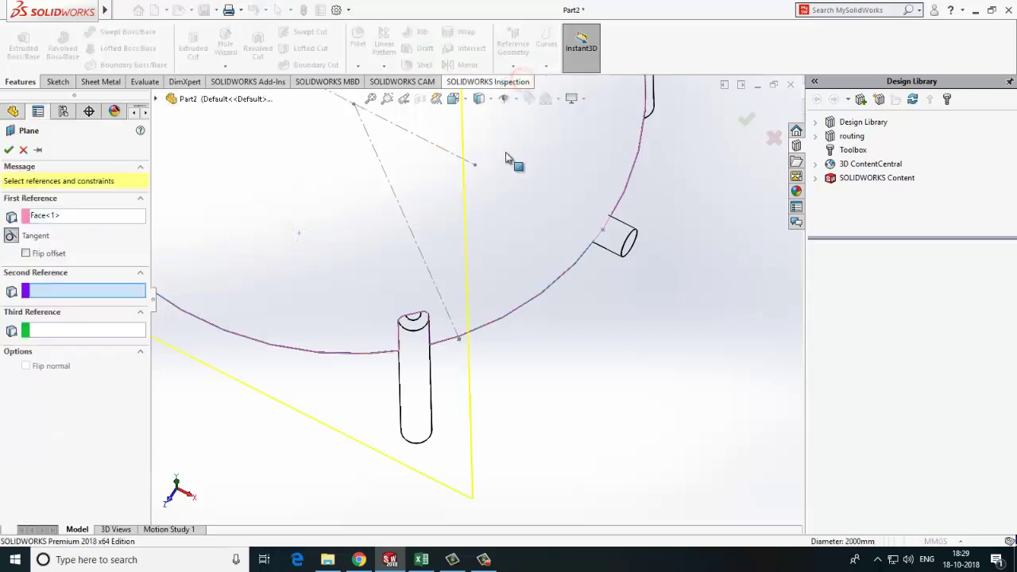
scroll(413, 376, up, 5)
mouse_move(467, 272)
middle_down()
mouse_move(459, 341)
mouse_move(467, 274)
middle_up()
scroll(471, 321, down, 5)
click(480, 296)
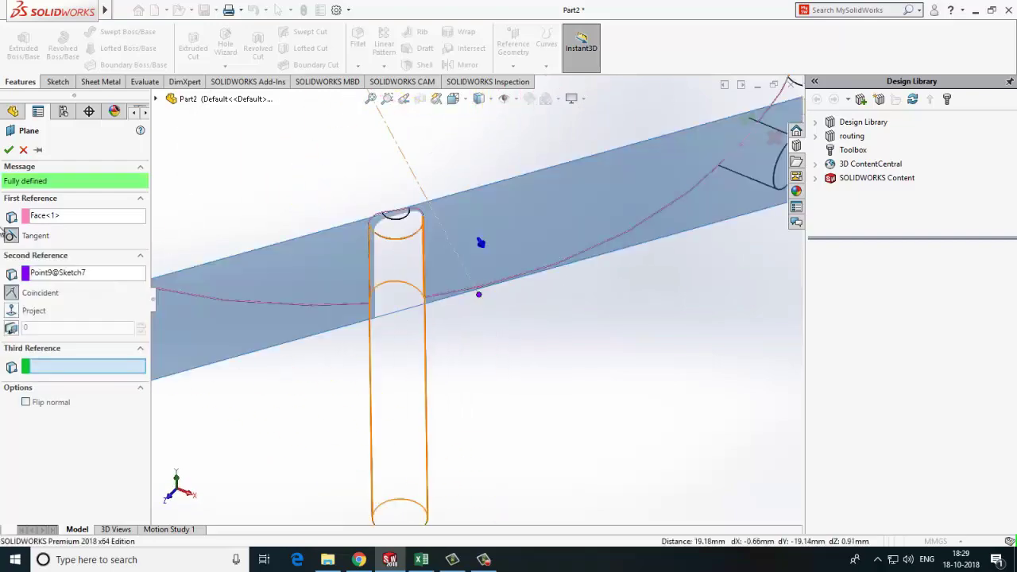
click(10, 150)
- Sketch two circles on the new tangent plane vertically above its origin, about 100 mm diameter low down and about 213 mm higher up
click(53, 82)
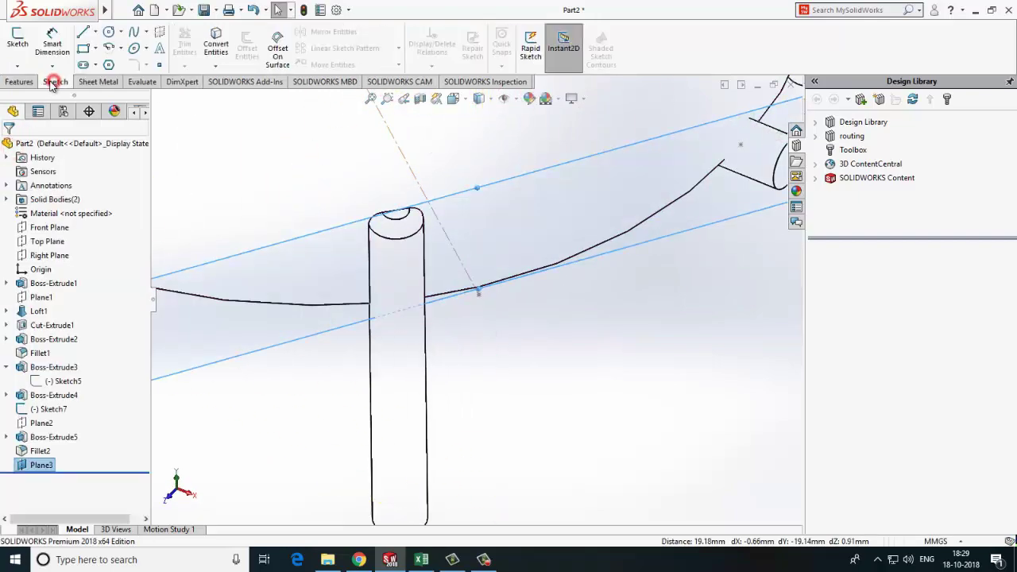
click(109, 32)
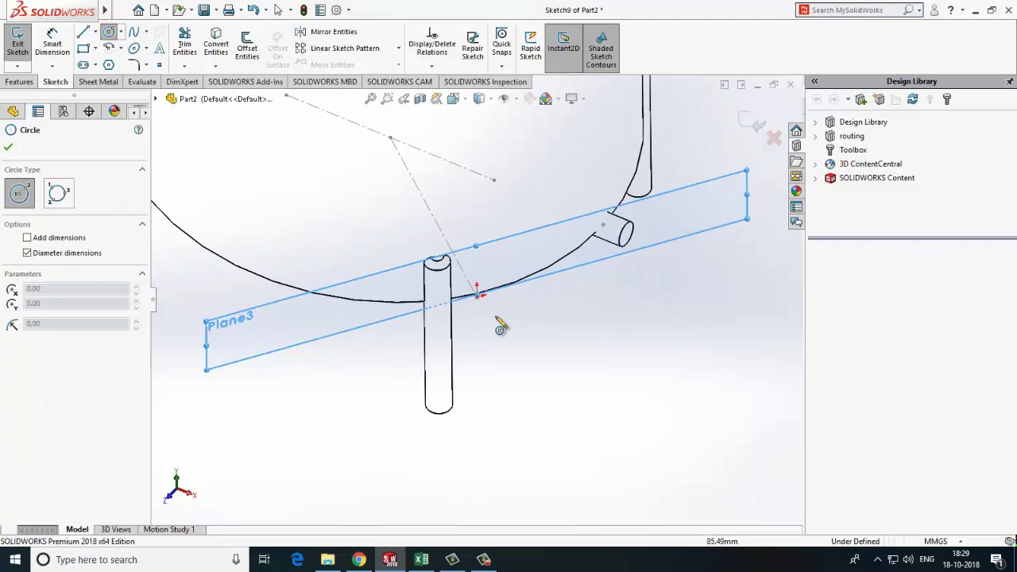
click(470, 238)
click(488, 248)
scroll(495, 353, up, 5)
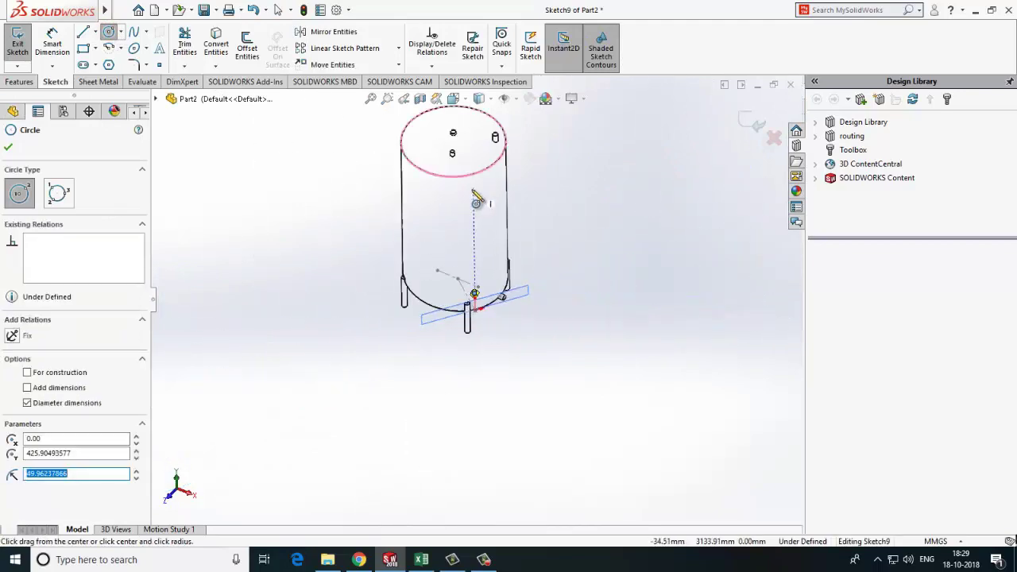
scroll(481, 282, down, 5)
click(463, 223)
click(474, 228)
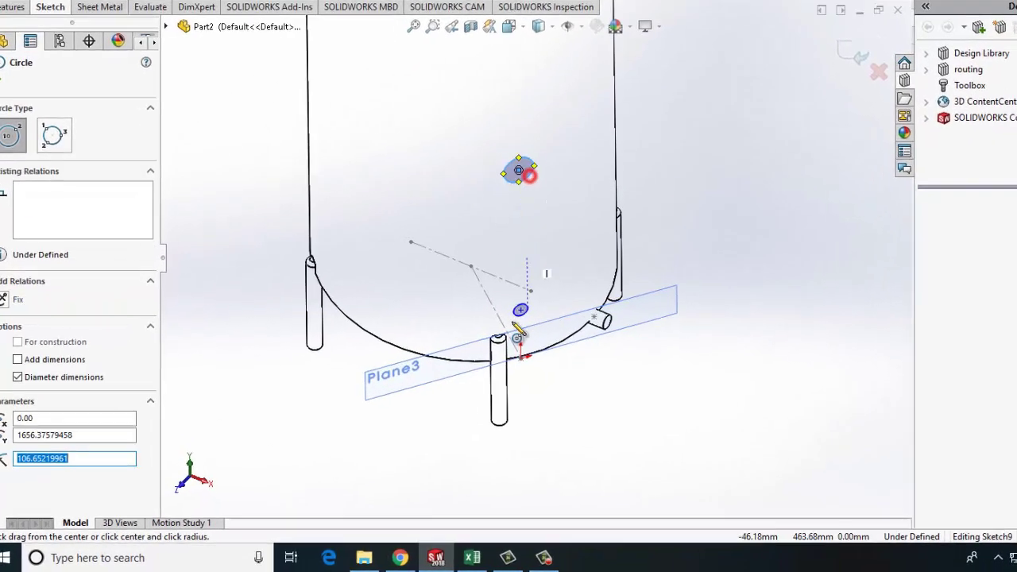
scroll(462, 352, down, 9)
- Dimension both the lower and the upper circle to a diameter of 50 mm
click(33, 1)
click(522, 265)
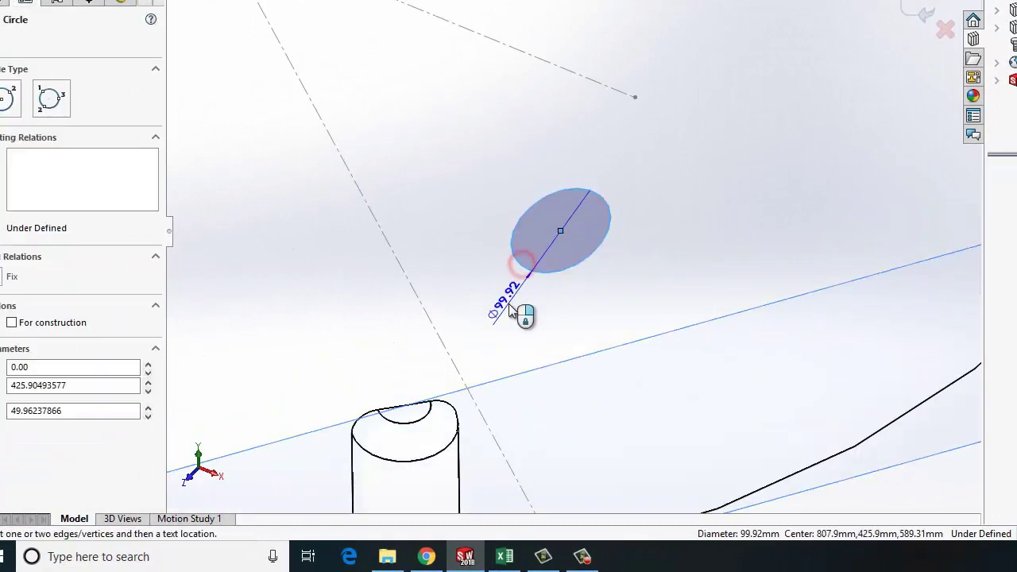
click(509, 304)
text(50mm)
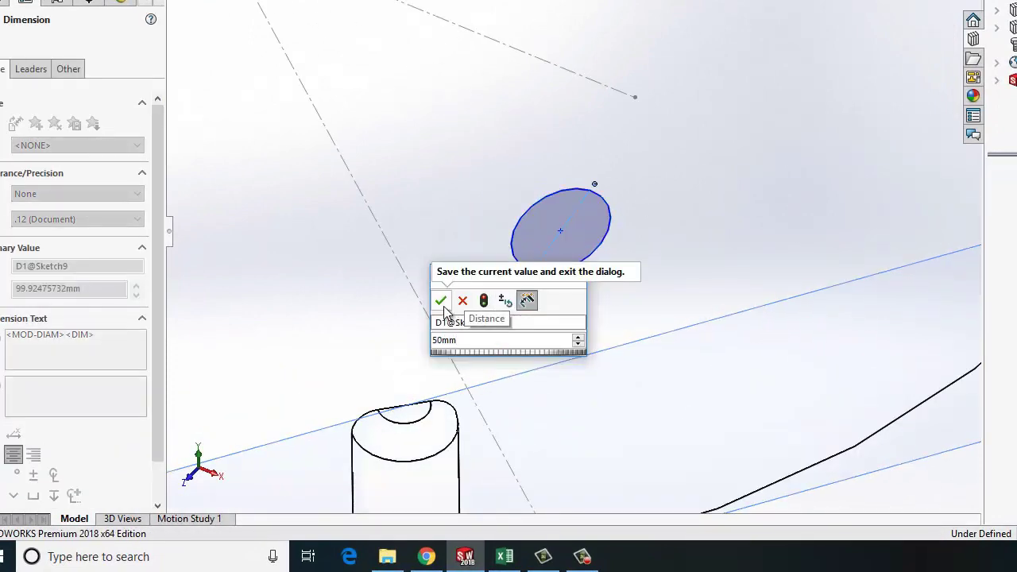
click(442, 302)
scroll(584, 151, down, 3)
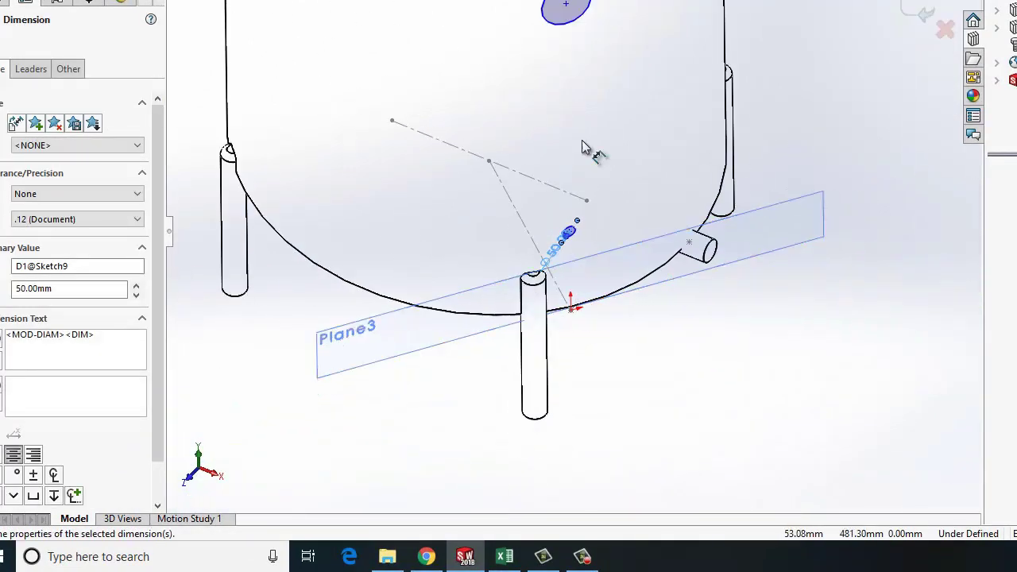
click(566, 31)
click(624, 48)
text(50mm)
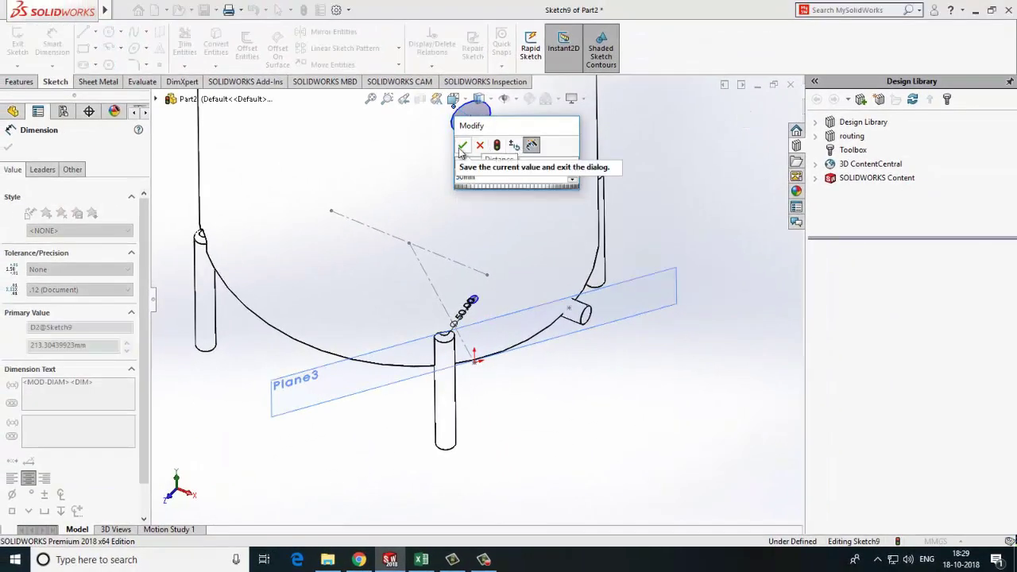
click(461, 146)
- Dimension the lower circle's center 300 mm above the sketch origin
scroll(489, 390, up, 5)
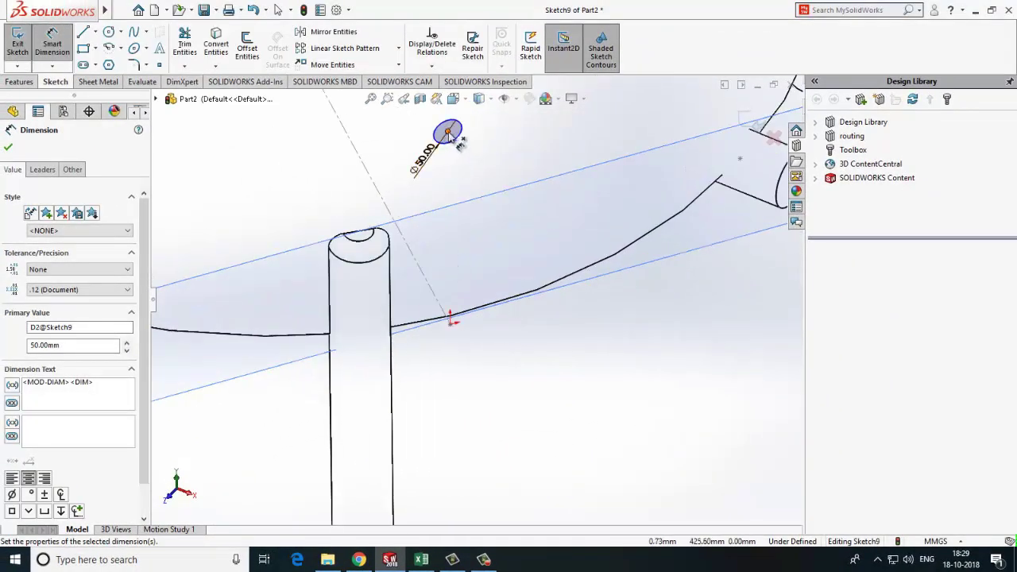
click(448, 132)
click(451, 320)
click(537, 343)
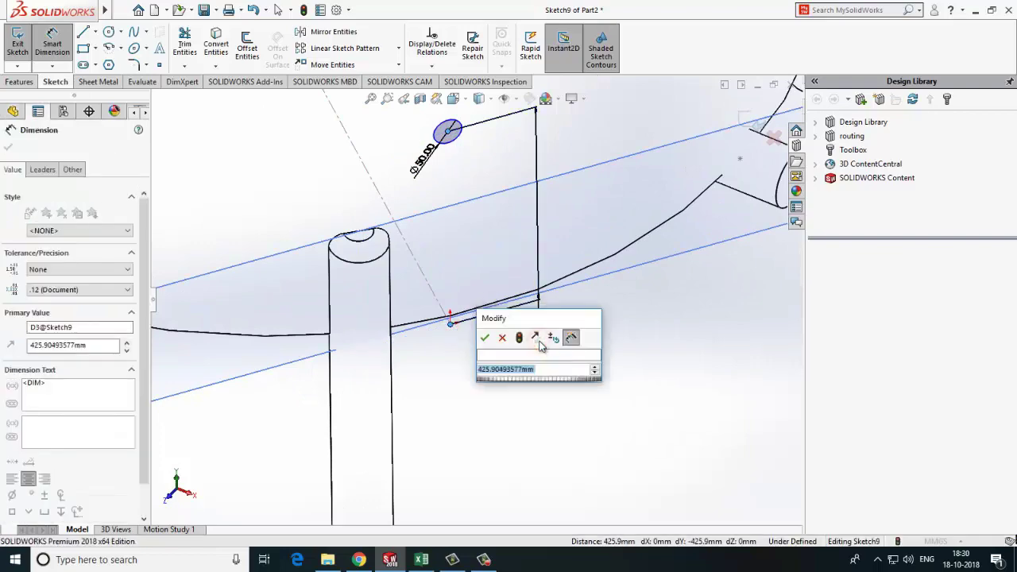
text(300)
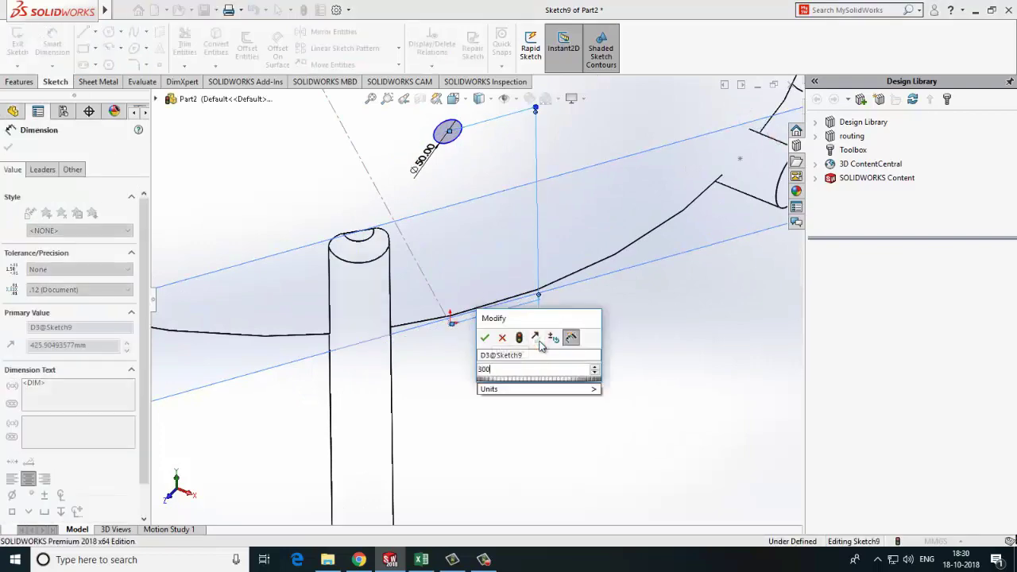
click(485, 338)
- Dimension the upper circle's center 300 mm below the tank's top circular edge
scroll(488, 397, up, 5)
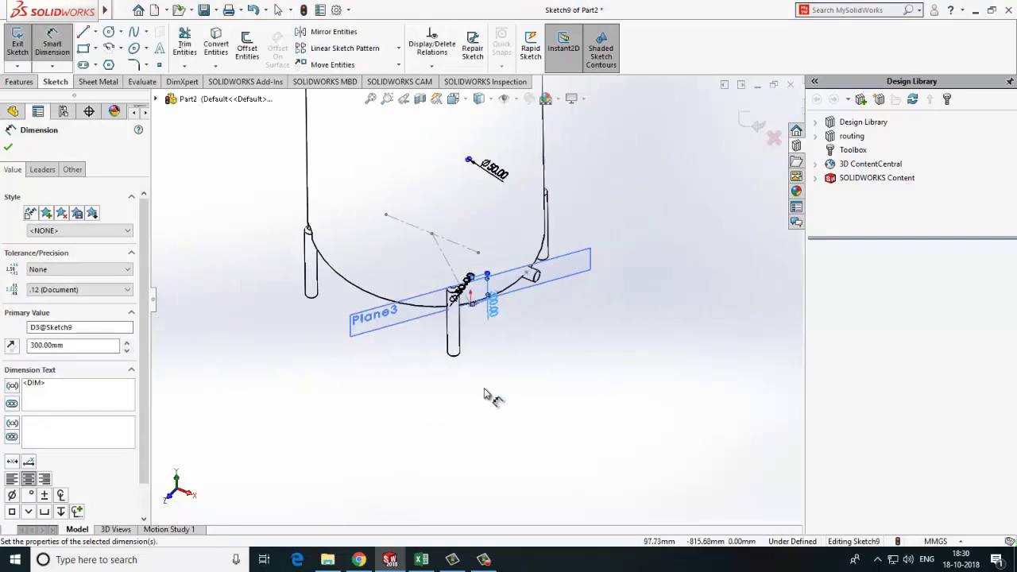
scroll(488, 398, down, 2)
scroll(474, 156, down, 3)
click(470, 156)
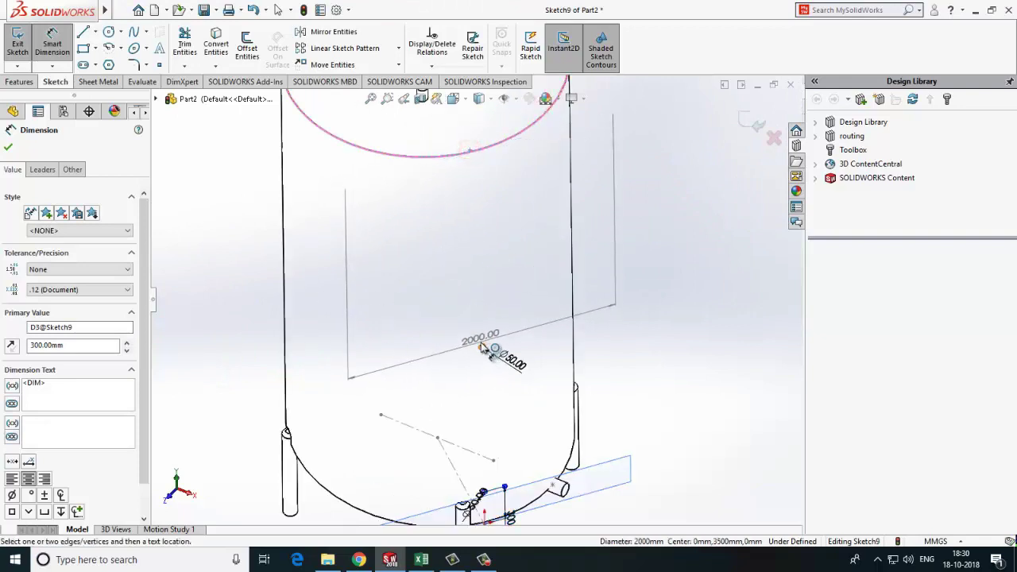
scroll(484, 345, down, 4)
click(510, 328)
click(510, 225)
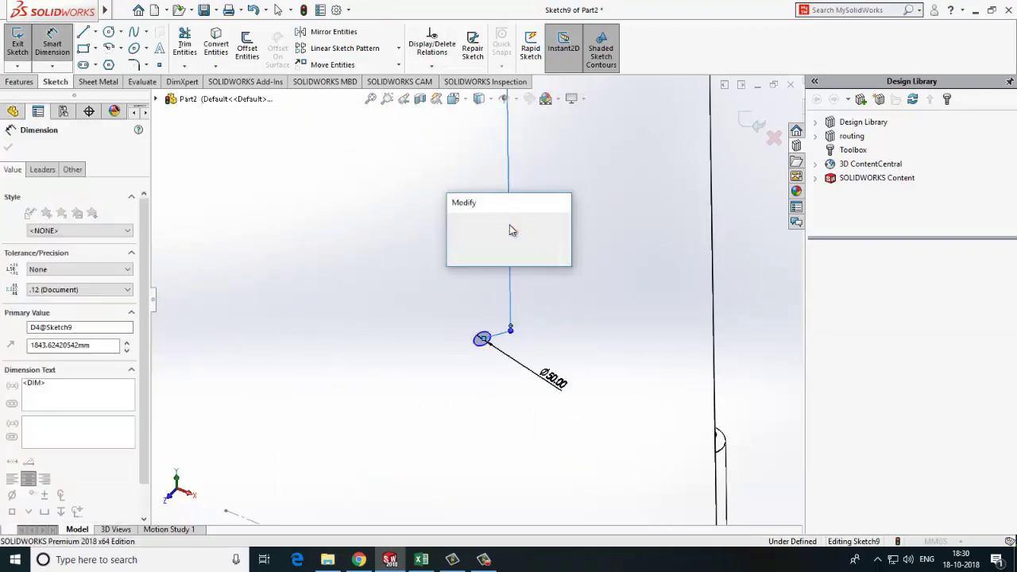
text(300mm)
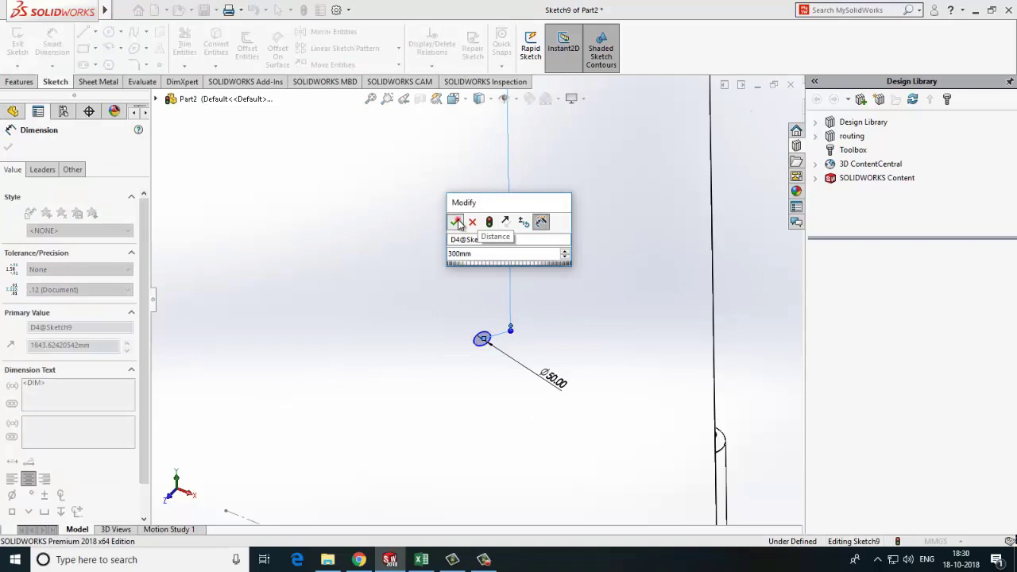
click(455, 222)
- Extrude both circles outward as a 100 mm blind boss with Merge result on
scroll(493, 276, up, 5)
click(19, 81)
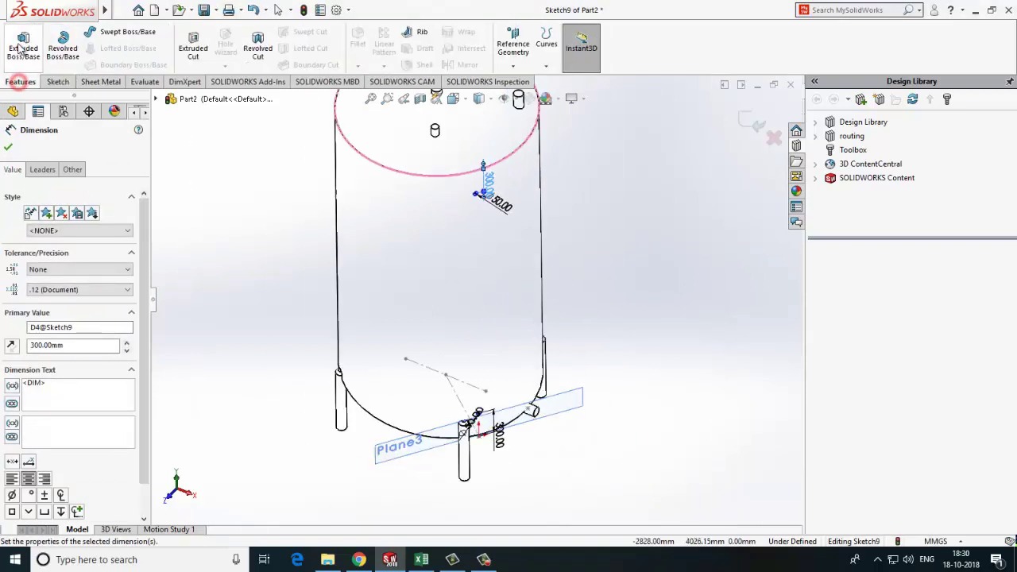
click(23, 44)
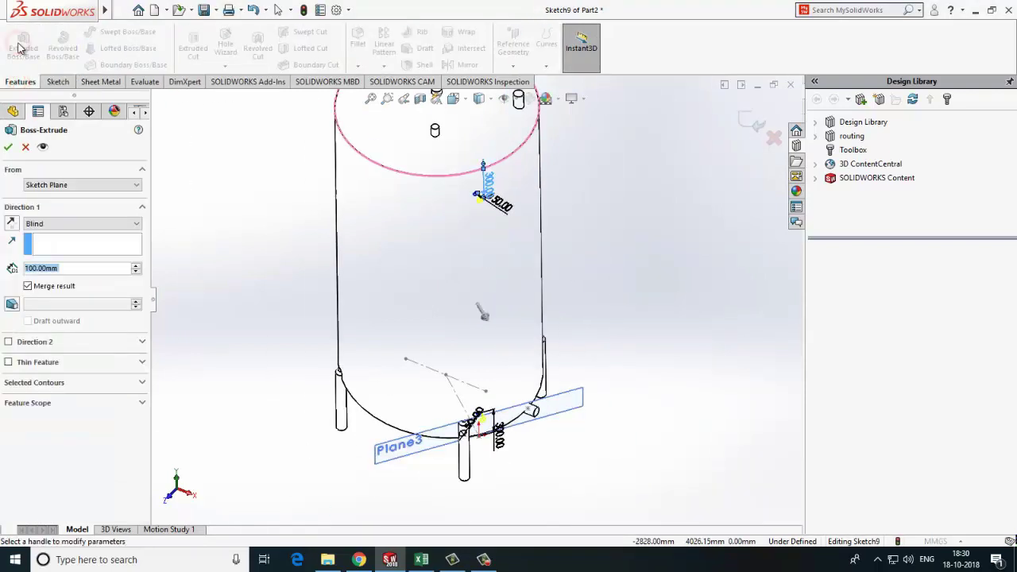
click(8, 147)
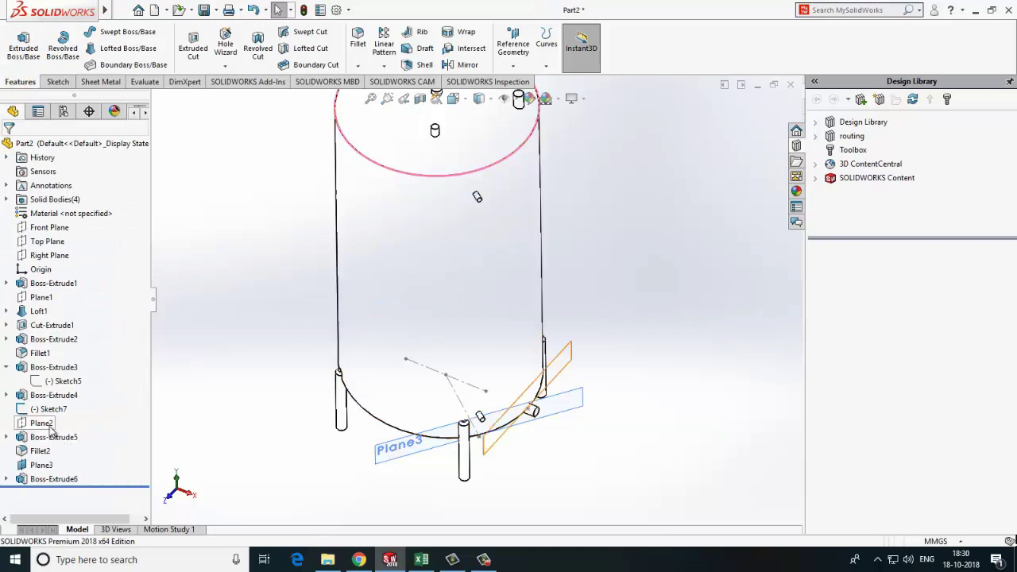
- Hide the tangent plane Plane3 and the layout sketch Sketch7
right_click(50, 429)
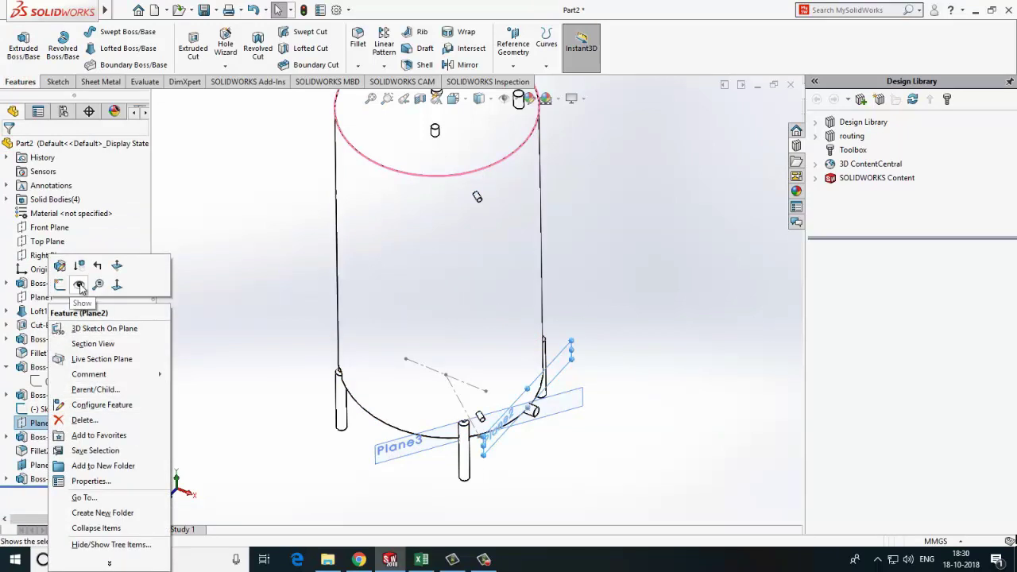
click(43, 467)
right_click(43, 467)
click(72, 286)
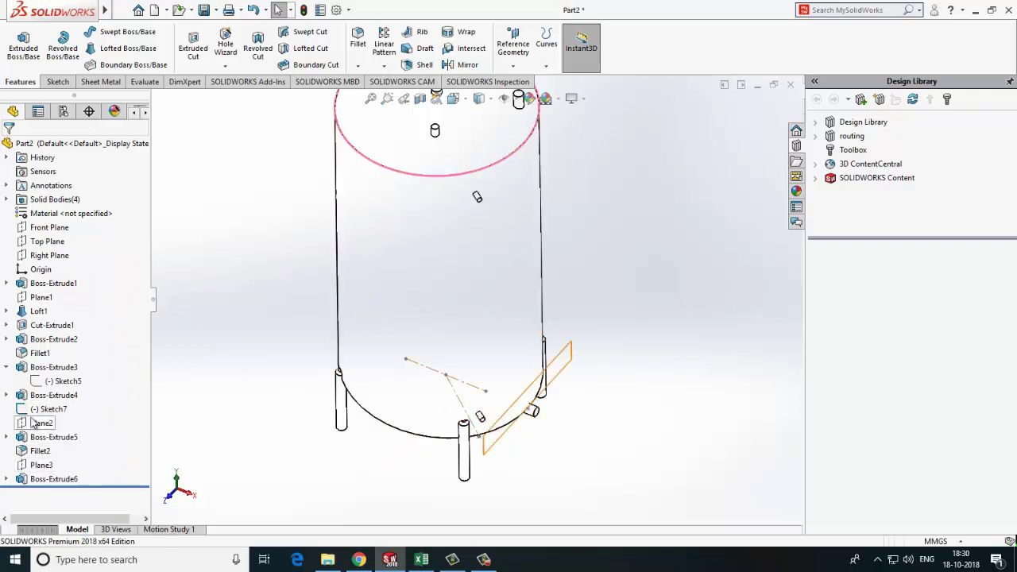
click(455, 392)
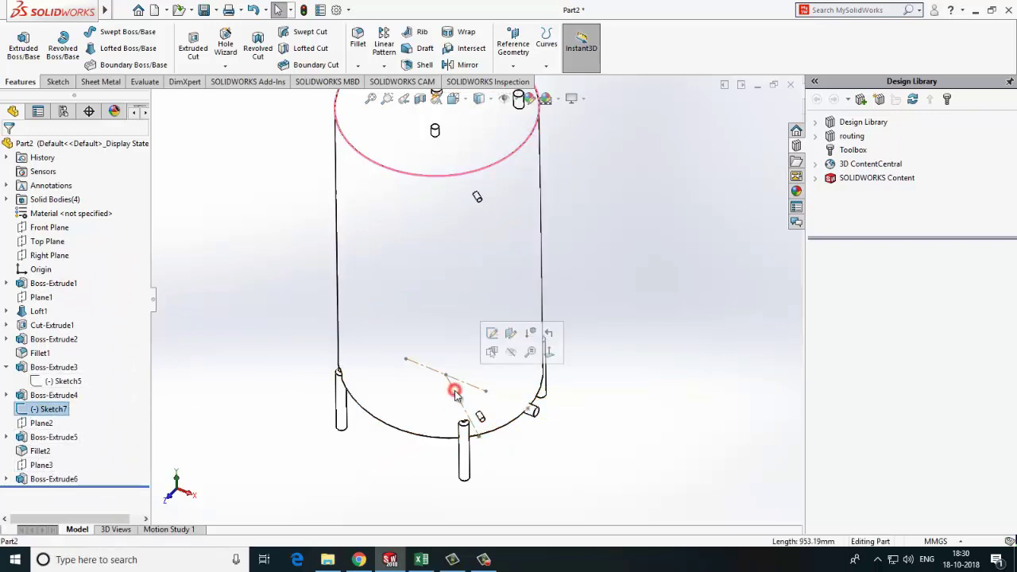
right_click(50, 408)
click(100, 314)
- Display the whole tank Shaded With Edges
scroll(489, 379, up, 5)
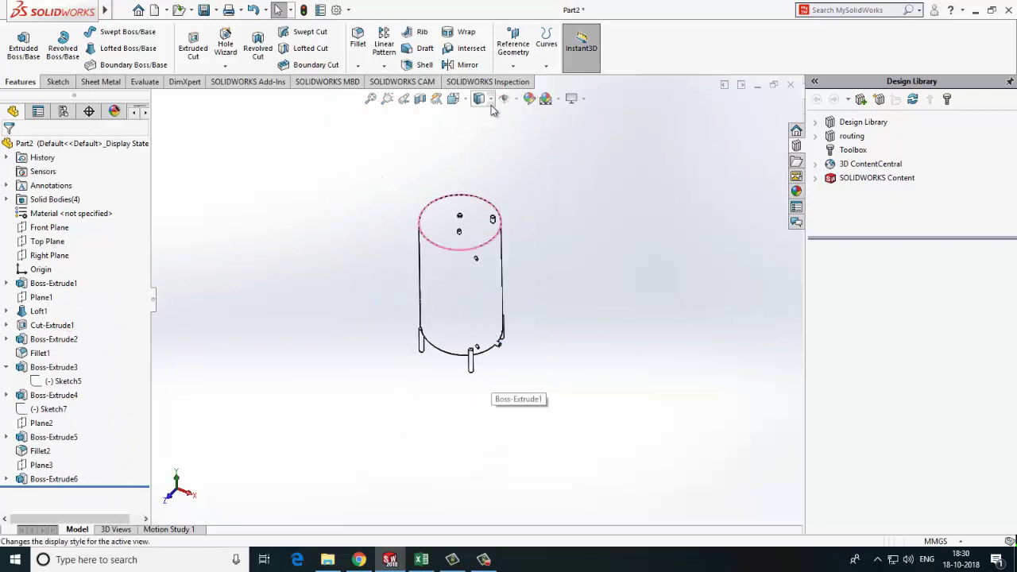
click(490, 101)
click(481, 119)
- Examine the tank's side nozzles, legs and top nozzles from several directions
middle_drag(545, 283, 459, 318)
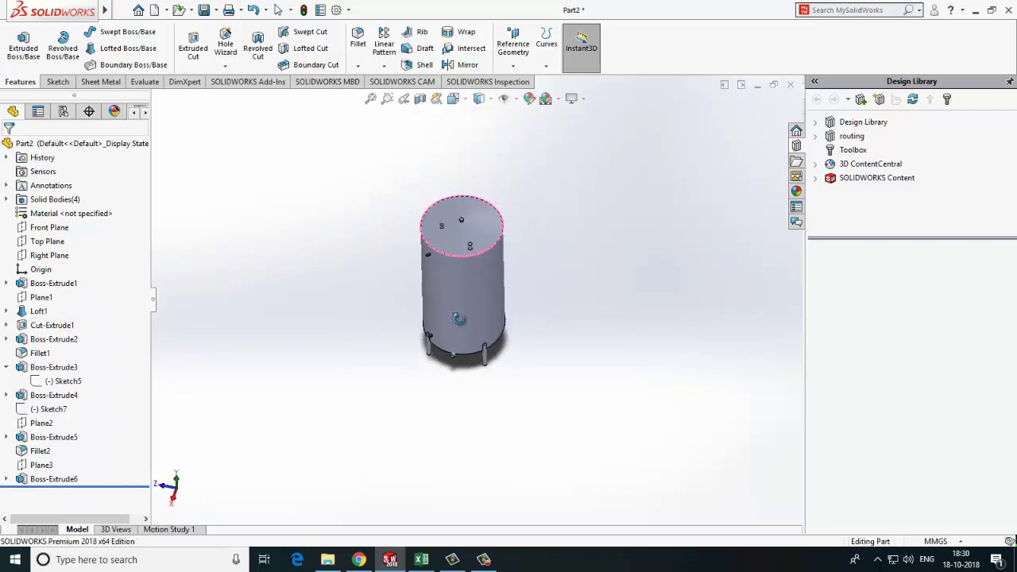
scroll(501, 310, down, 8)
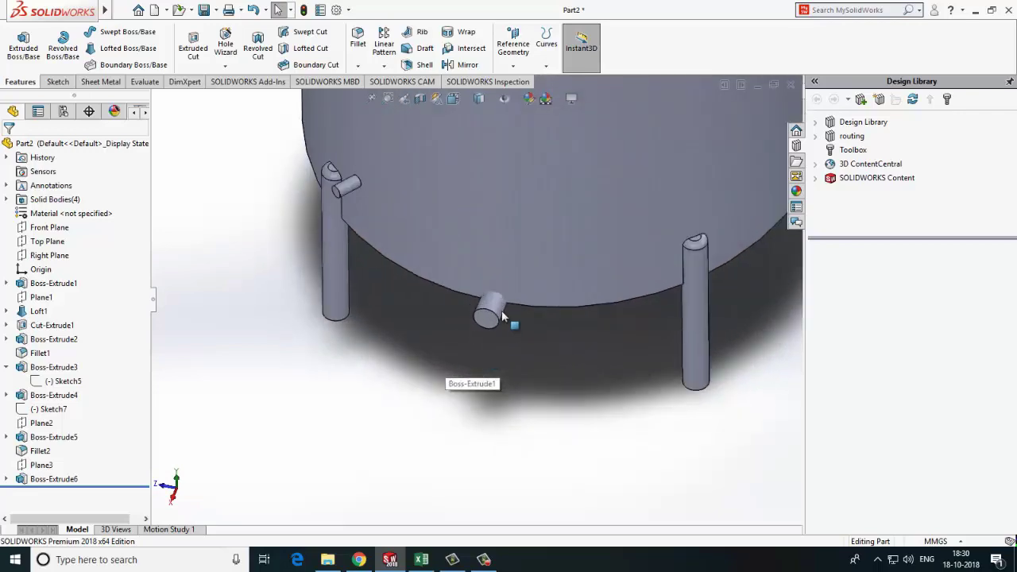
scroll(347, 189, up, 10)
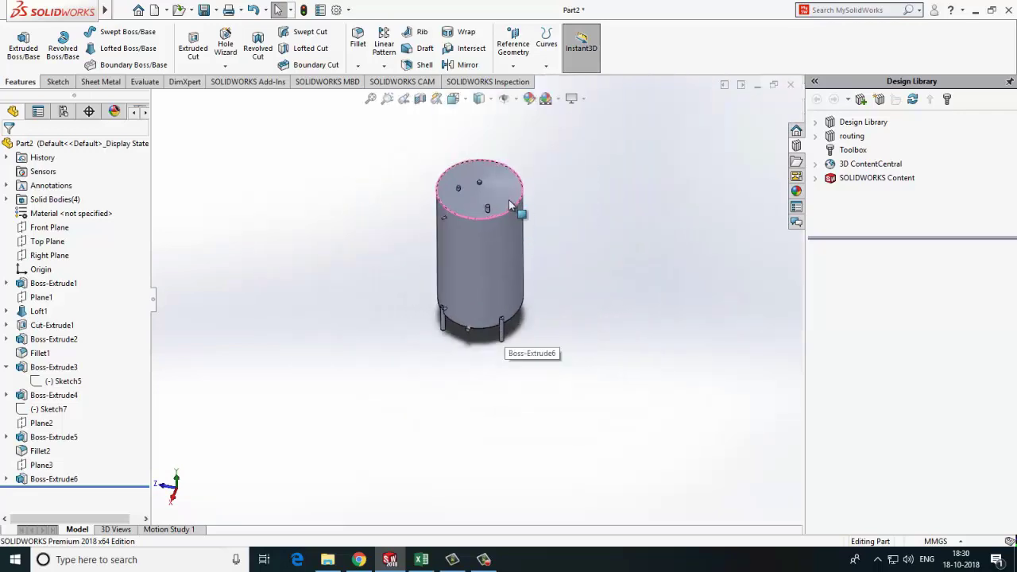
scroll(510, 205, down, 5)
middle_drag(545, 302, 454, 373)
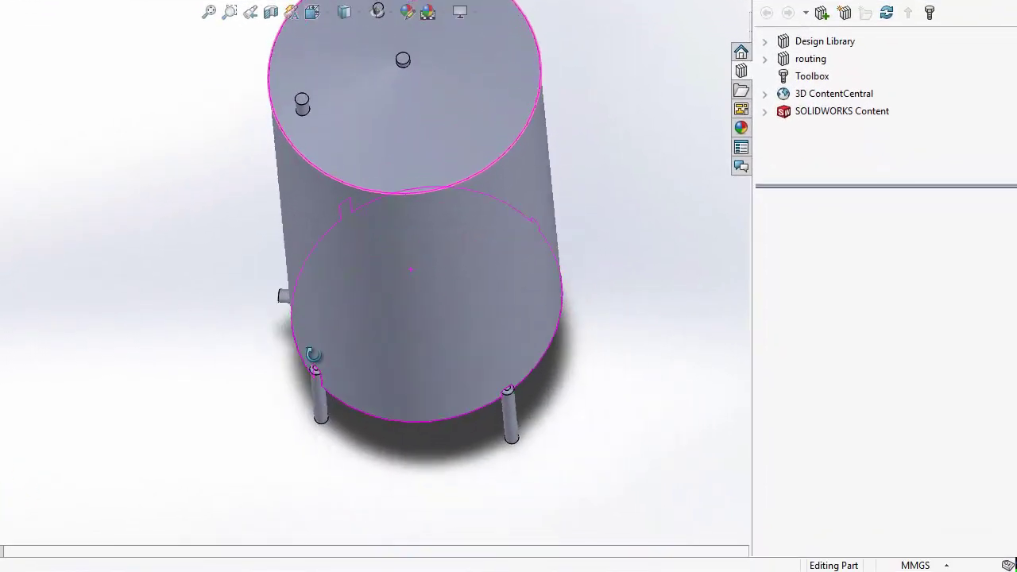
middle_drag(313, 354, 325, 379)
scroll(325, 379, up, 6)
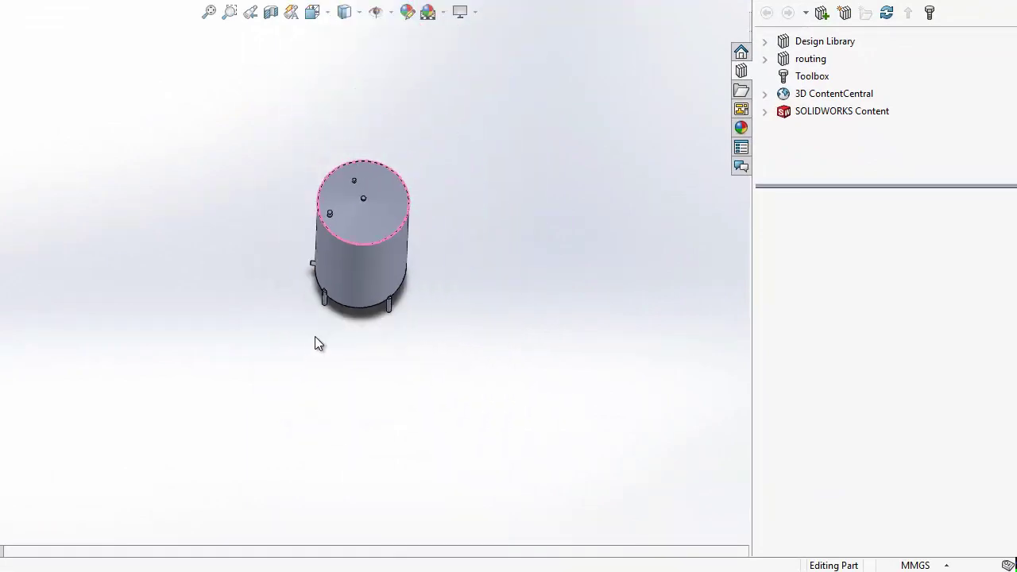